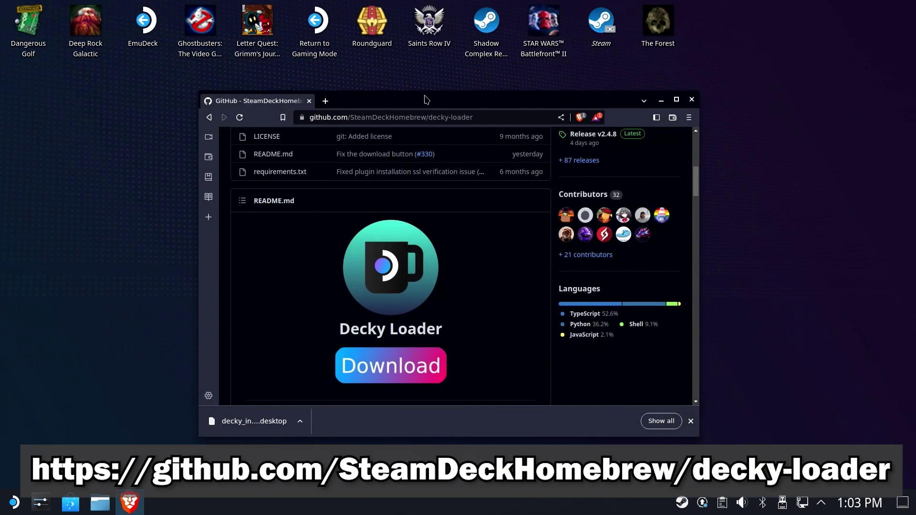
- Download the Decky Loader installer from its GitHub README, save decky_installer.desktop to the Desktop folder, and close the browser
{"action": "double_click", "coordinate": [426, 98]}
{"action": "scroll", "coordinate": [490, 129], "scroll_direction": "up", "scroll_amount": 6}
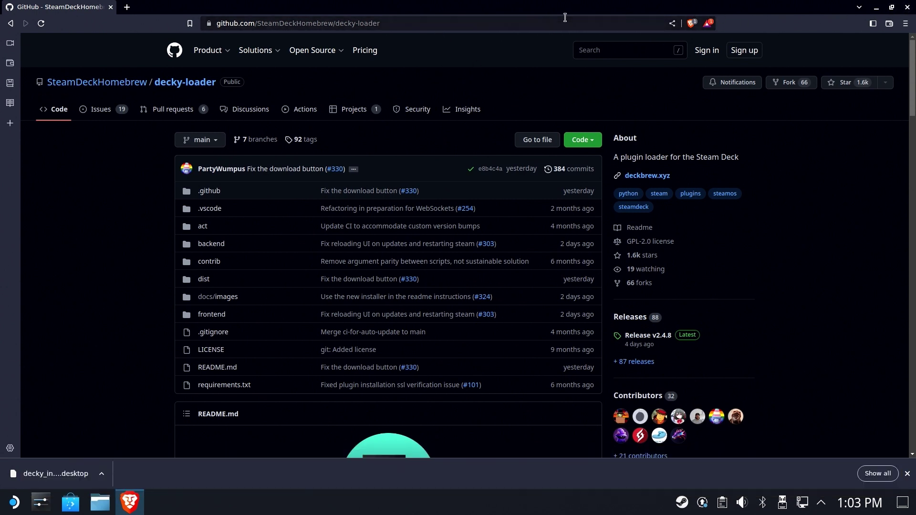
{"action": "left_click_drag", "start_coordinate": [379, 23], "coordinate": [166, 30]}
{"action": "left_click", "coordinate": [123, 227]}
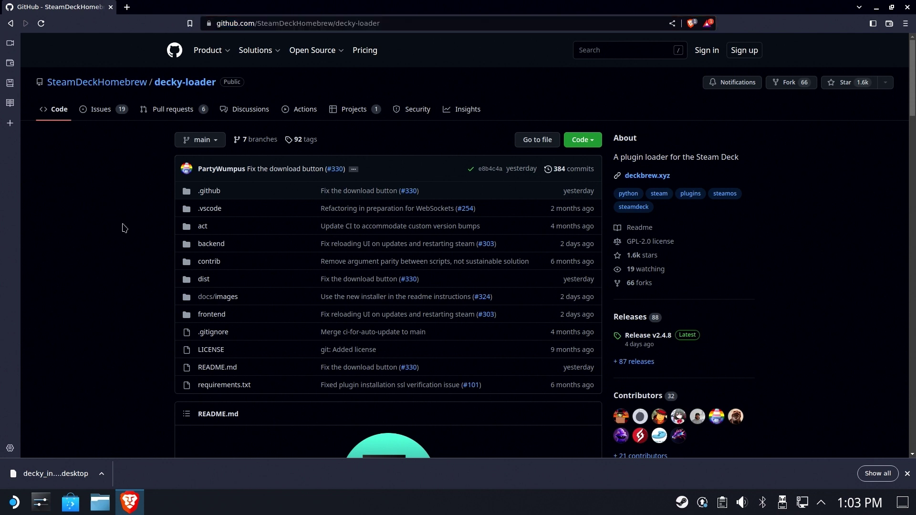
{"action": "scroll", "coordinate": [131, 200], "scroll_direction": "down", "scroll_amount": 5}
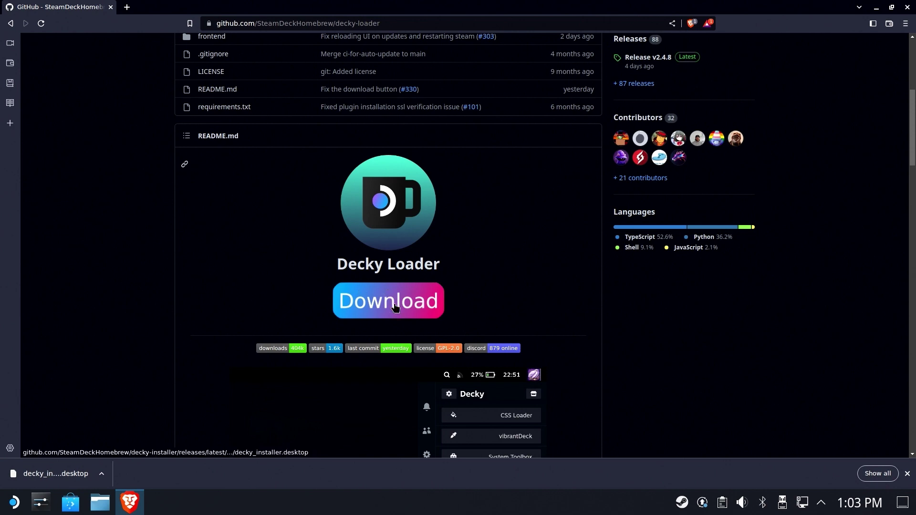
{"action": "left_click", "coordinate": [394, 304]}
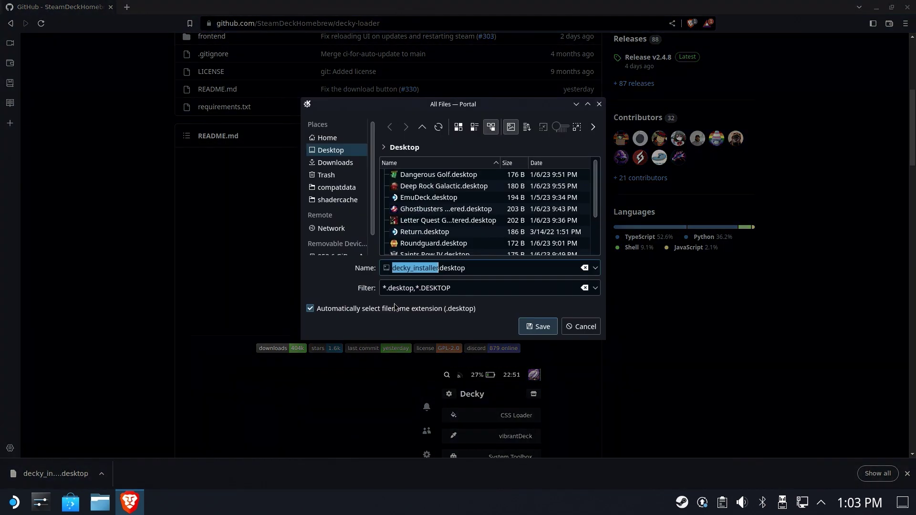
{"action": "left_click", "coordinate": [318, 151]}
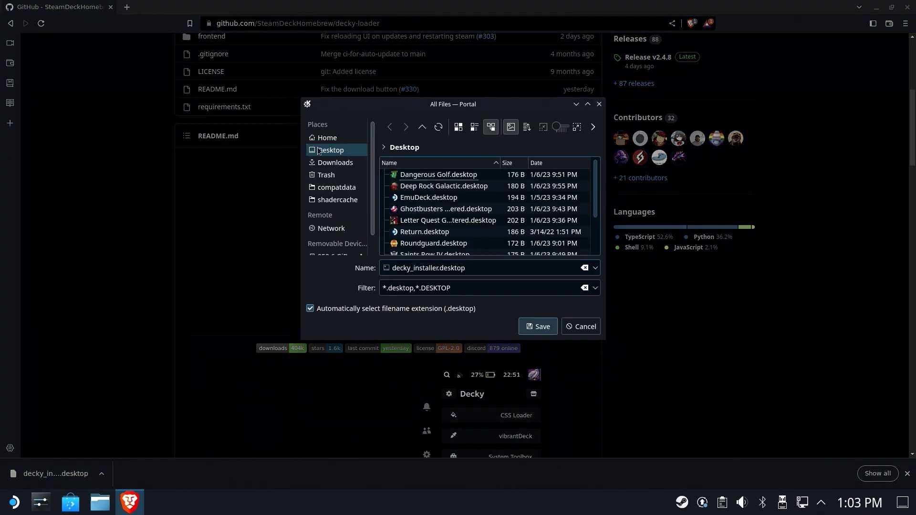
{"action": "left_click", "coordinate": [530, 326]}
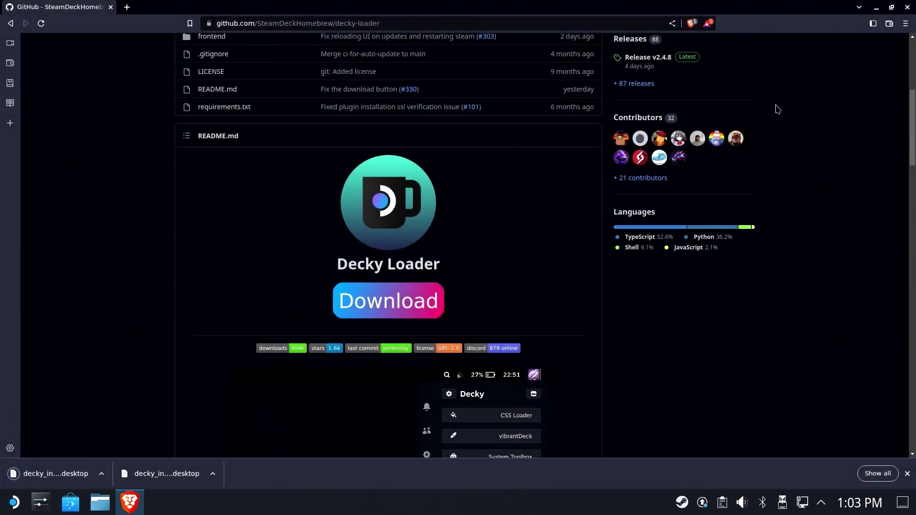
{"action": "left_click", "coordinate": [907, 8]}
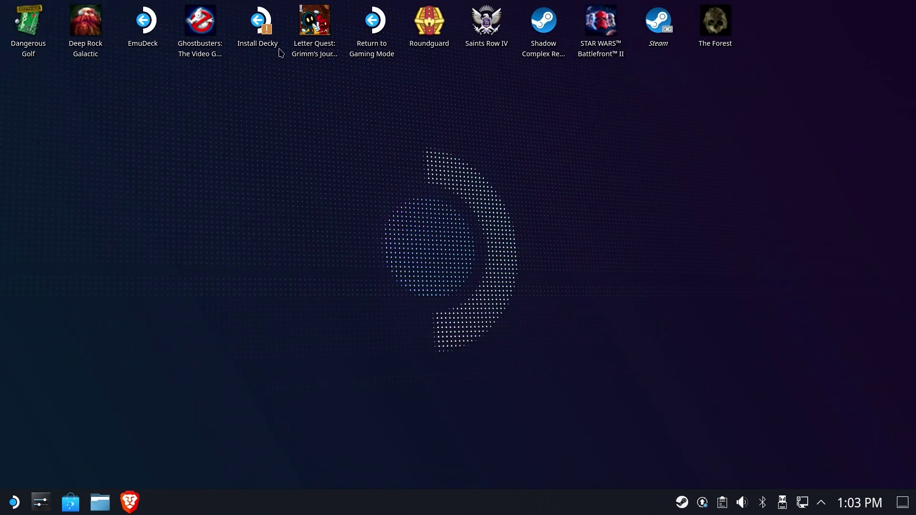
- Launch Install Decky from the desktop and allow the program to start
{"action": "left_click", "coordinate": [266, 33]}
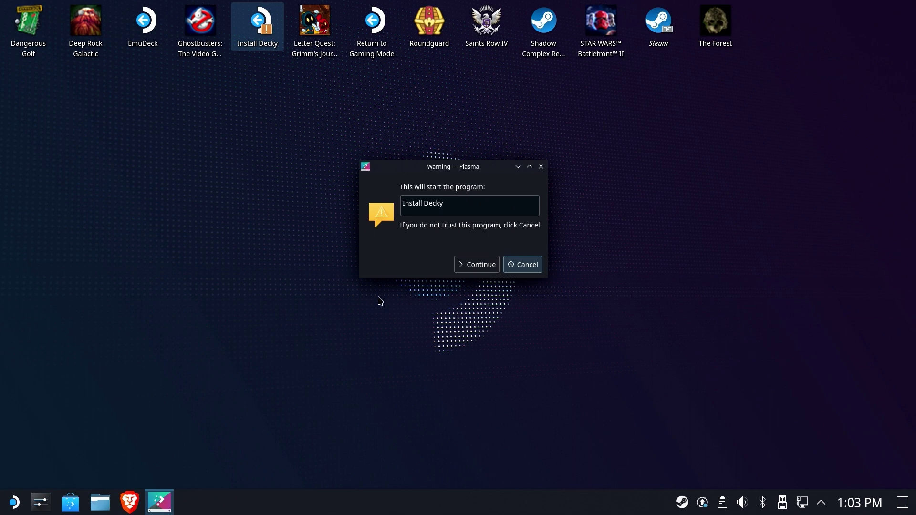
{"action": "left_click", "coordinate": [459, 264]}
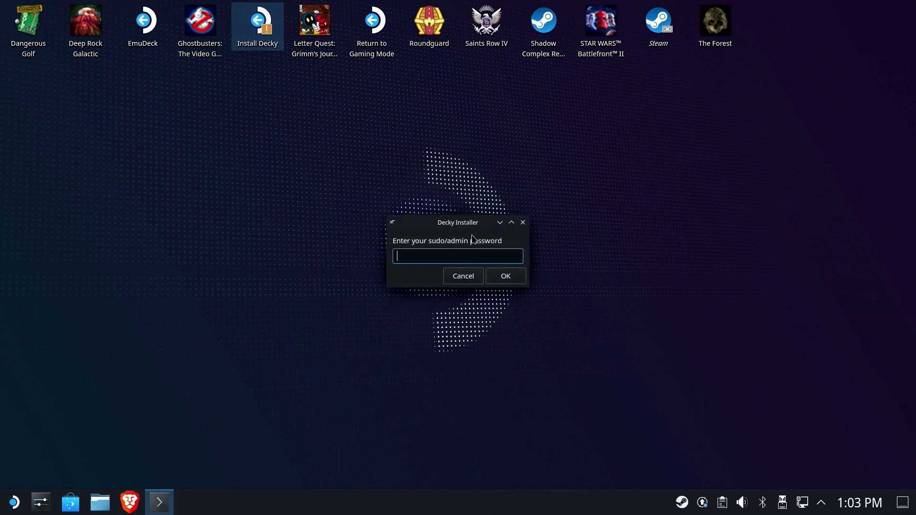
- Run the passwd command in Konsole to start a change of the account password, and close the terminal
{"action": "left_click", "coordinate": [14, 502]}
{"action": "left_click", "coordinate": [58, 435]}
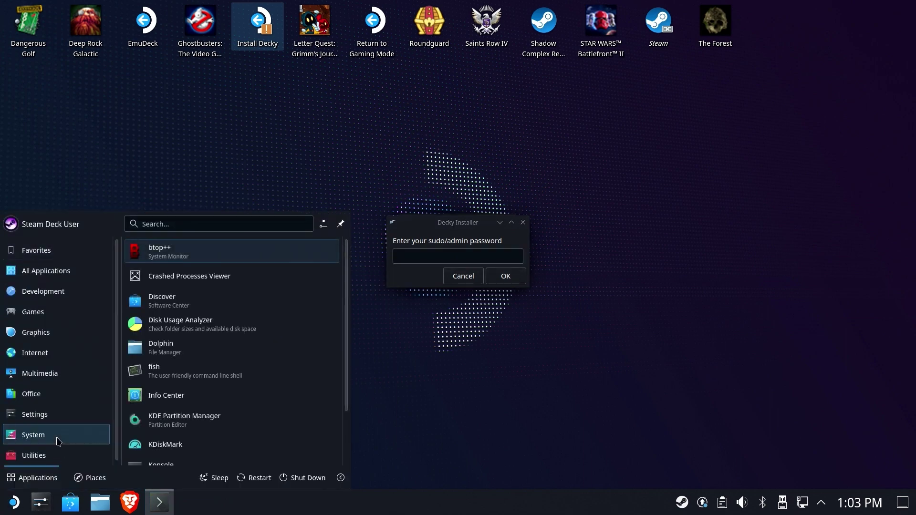
{"action": "left_click", "coordinate": [169, 459]}
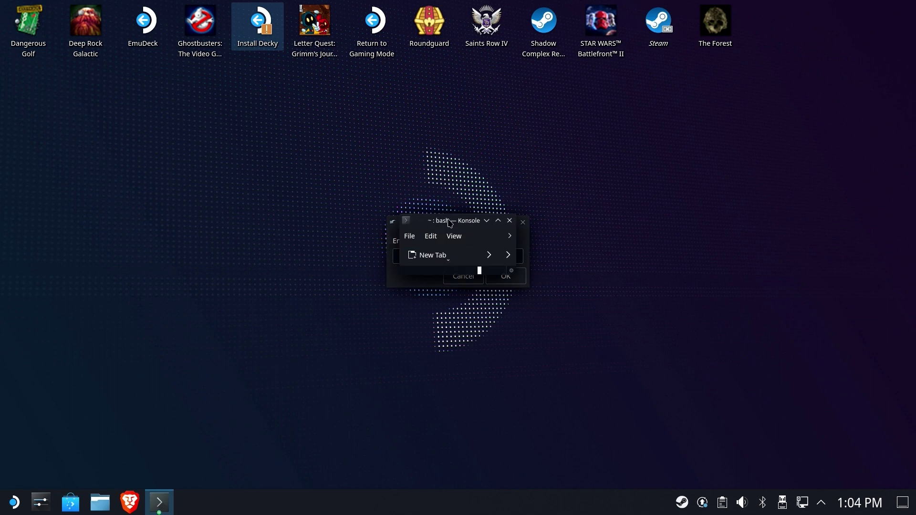
{"action": "type", "text": "pas"}
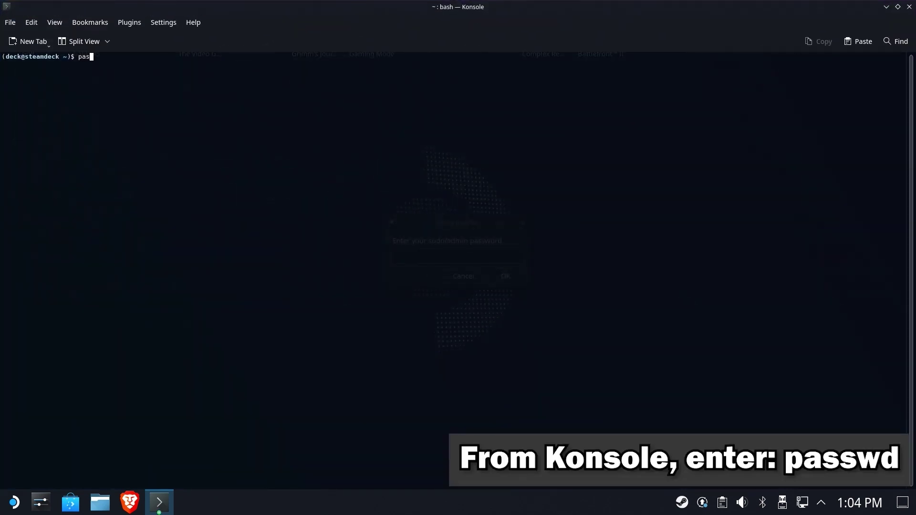
{"action": "type", "text": "swd"}
{"action": "key", "text": "Return"}
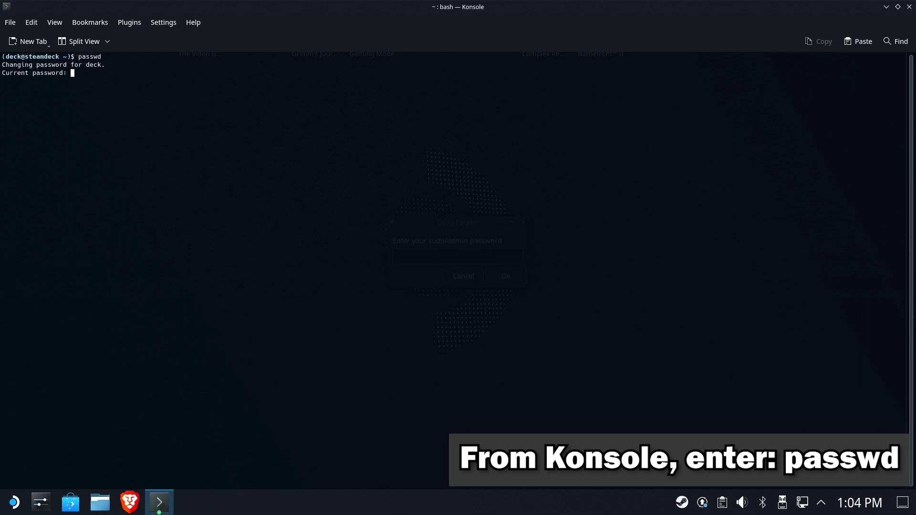
{"action": "key", "text": "Return"}
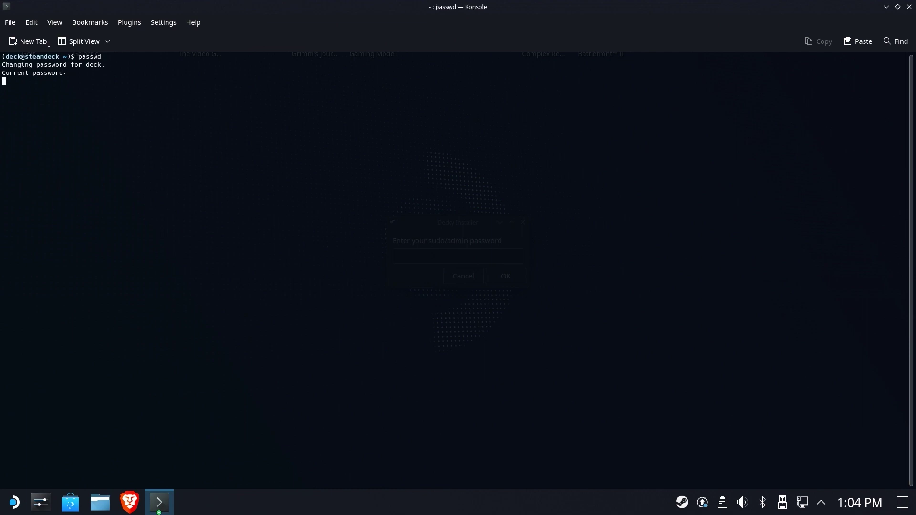
{"action": "left_click", "coordinate": [909, 7]}
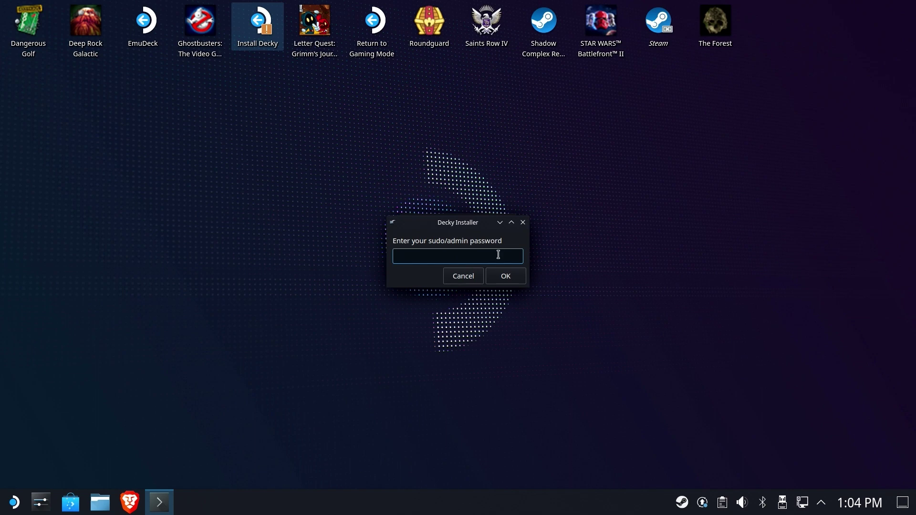
- Authorize the Decky installer with the sudo/admin password and install the recommended release branch
{"action": "key", "text": "Return"}
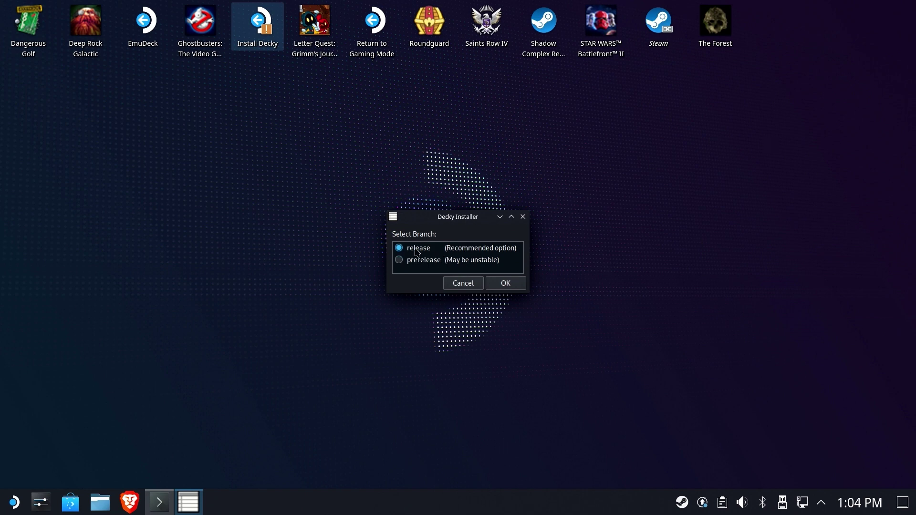
{"action": "left_click", "coordinate": [500, 285]}
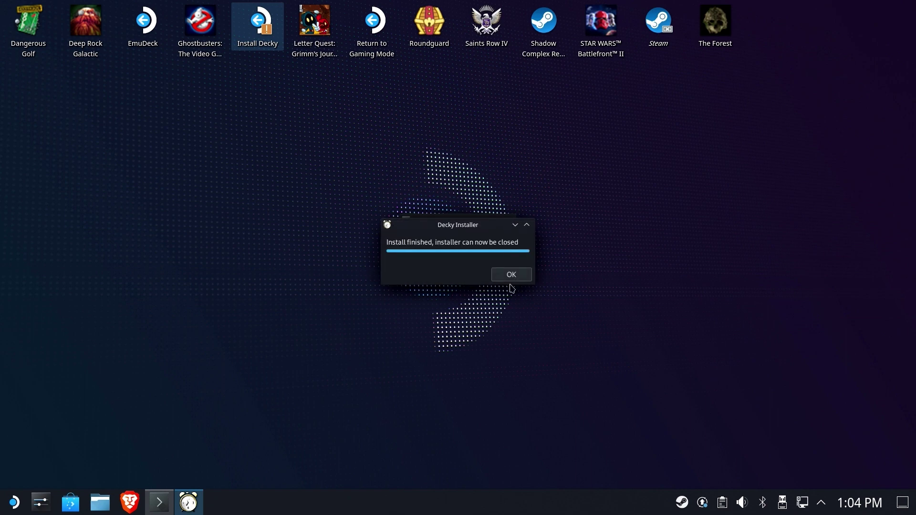
{"action": "left_click", "coordinate": [511, 275]}
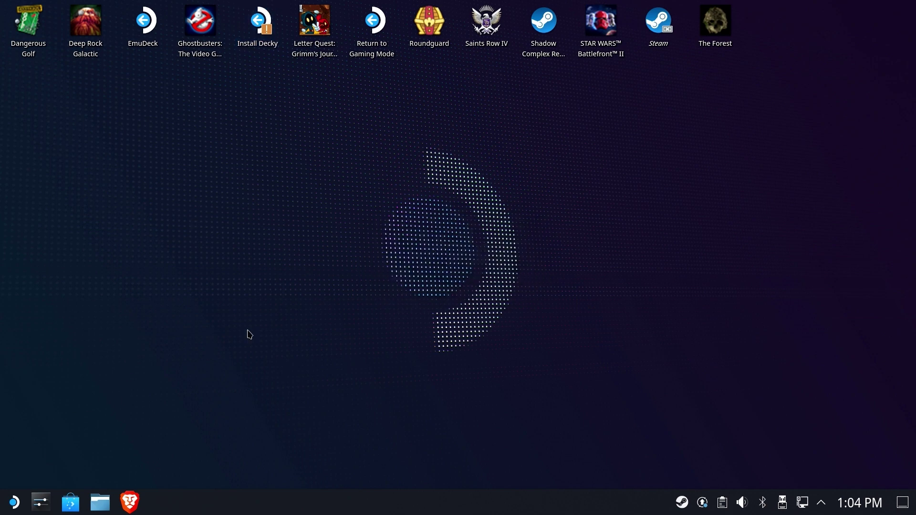
- Return to Gaming Mode and install the Decky v2.4.9-pre1 update from Decky's General settings
{"action": "left_click", "coordinate": [380, 34]}
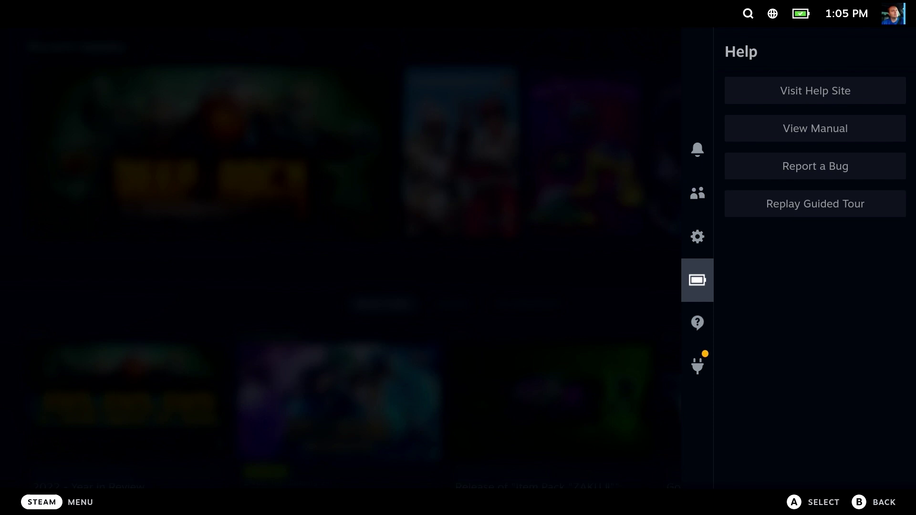
{"action": "key", "text": "Down"}
{"action": "key", "text": "Down"}
{"action": "key", "text": "Down"}
{"action": "key", "text": "Down"}
{"action": "key", "text": "Down"}
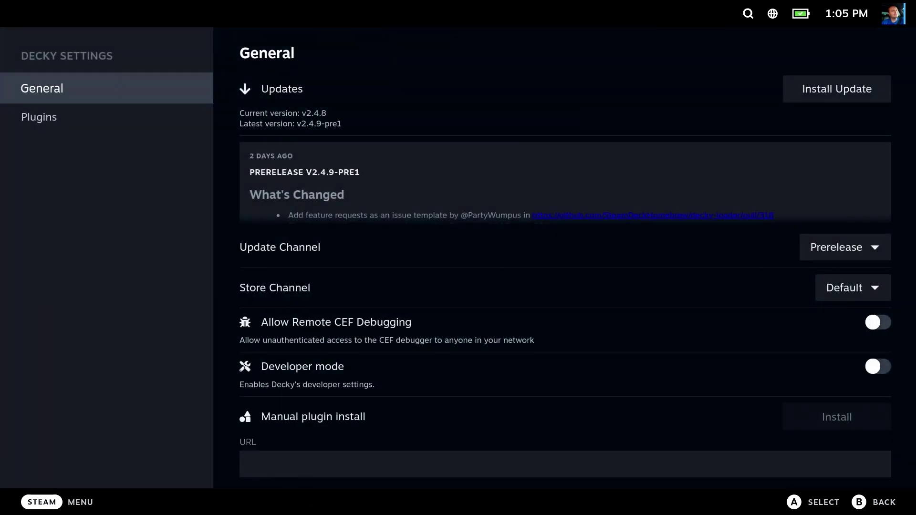
{"action": "key", "text": "Right"}
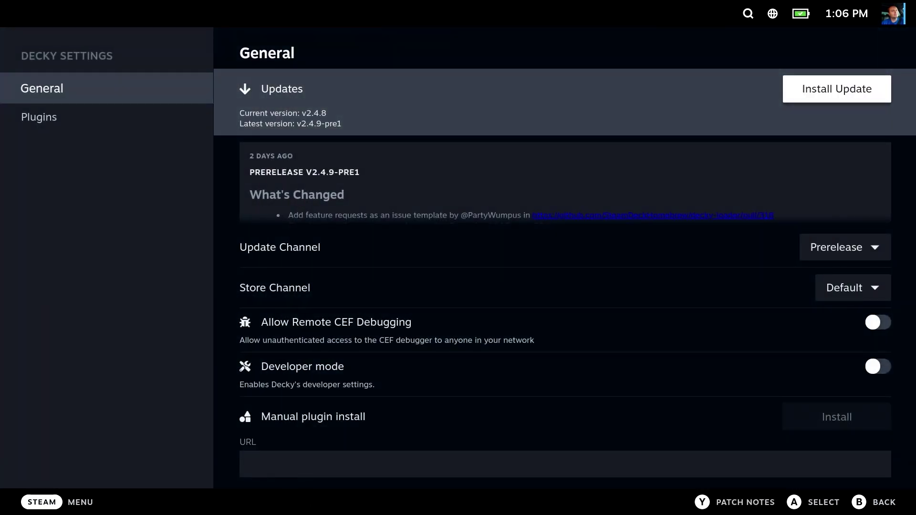
{"action": "key", "text": "Return"}
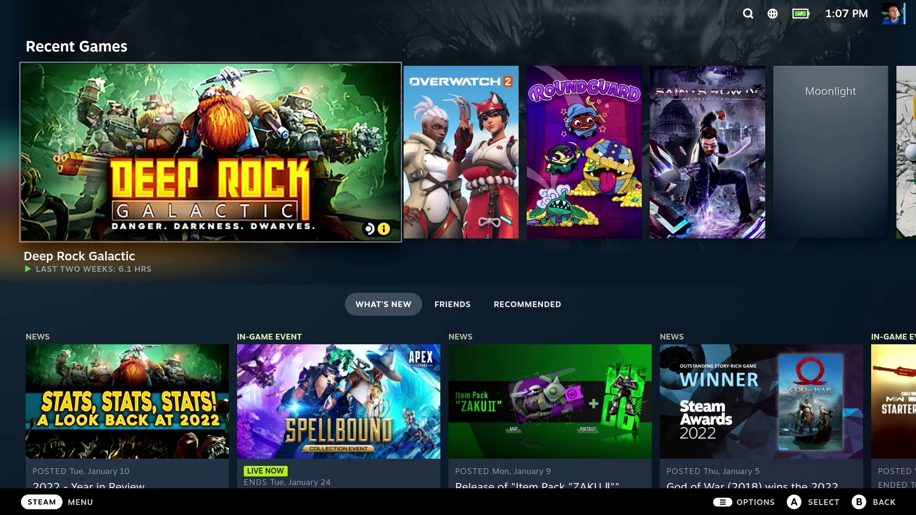
- Open Decky's settings from the quick access menu
{"action": "key", "text": "ctrl+2"}
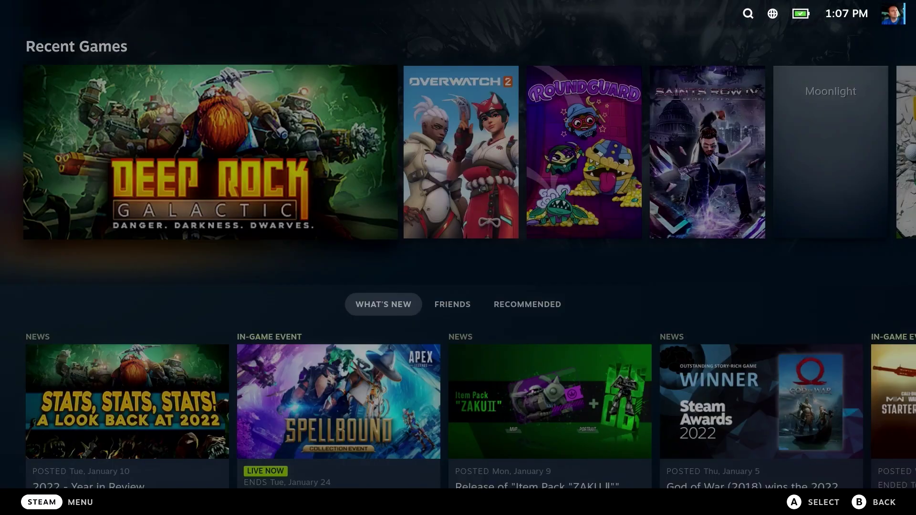
{"action": "key", "text": "Down"}
{"action": "key", "text": "Down"}
{"action": "key", "text": "Down"}
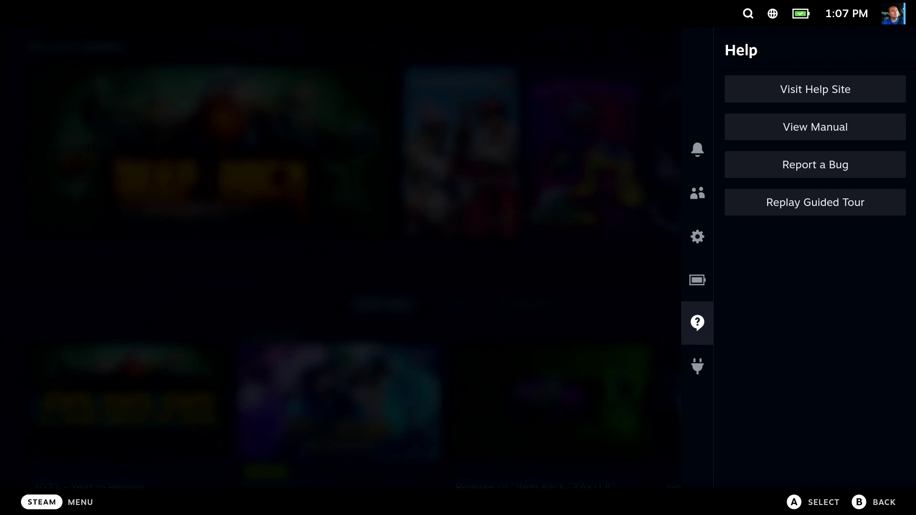
{"action": "key", "text": "Right"}
{"action": "key", "text": "Left"}
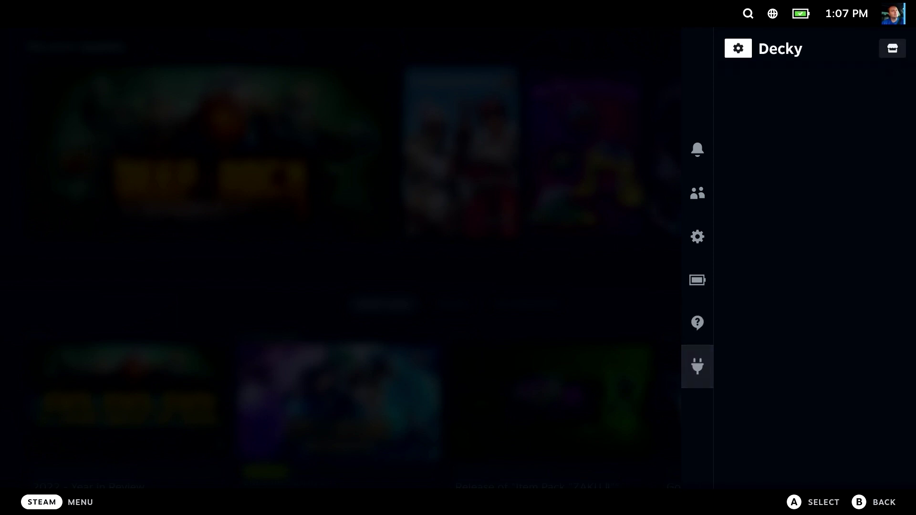
{"action": "key", "text": "Return"}
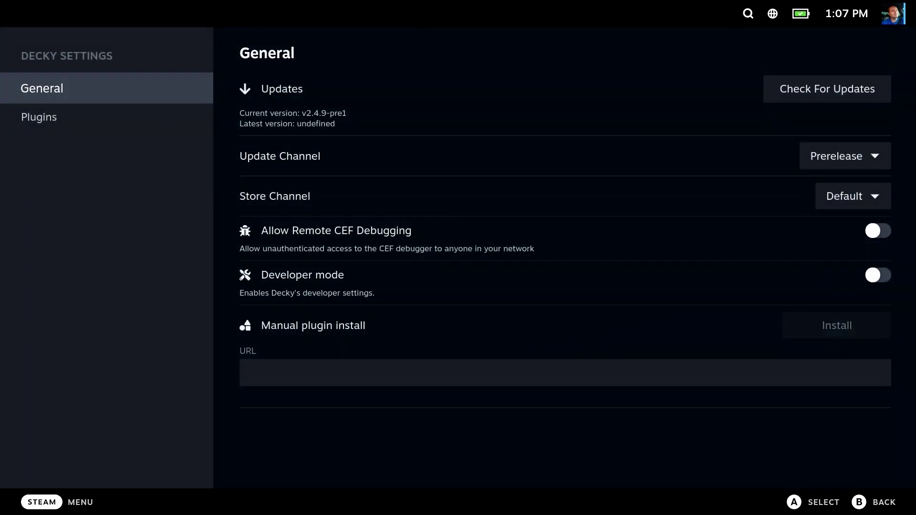
- Review the options on the General page and the Plugins page of Decky's settings, and leave the settings
{"action": "key", "text": "Down"}
{"action": "key", "text": "Down"}
{"action": "key", "text": "Down"}
{"action": "key", "text": "Down"}
{"action": "key", "text": "Down"}
{"action": "key", "text": "Down"}
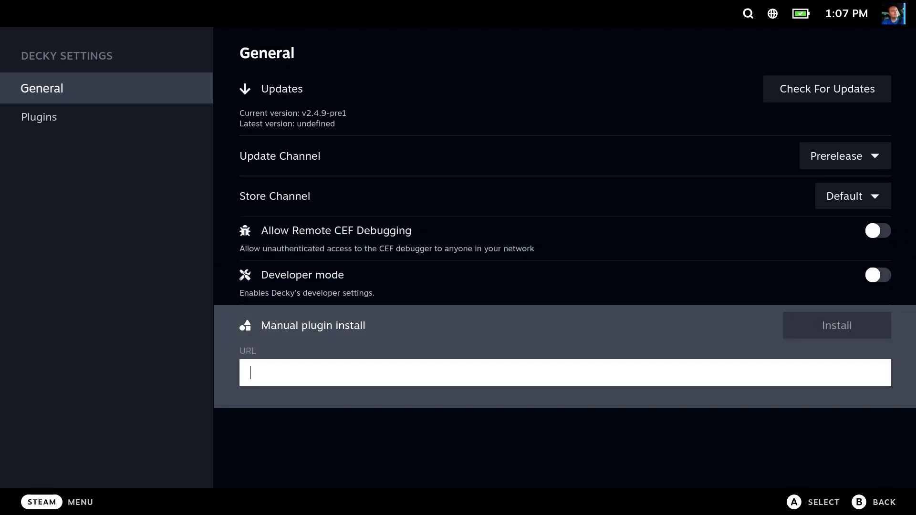
{"action": "key", "text": "Up"}
{"action": "key", "text": "Left"}
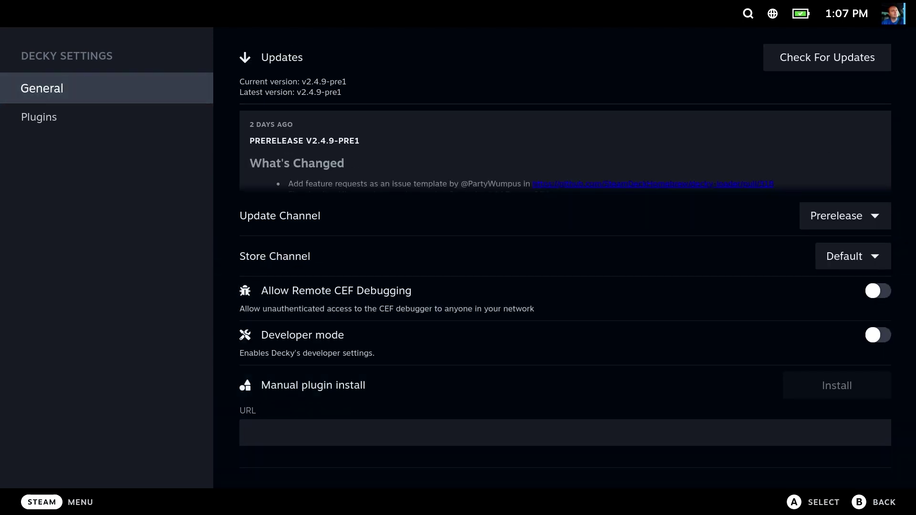
{"action": "left_click", "coordinate": [40, 117]}
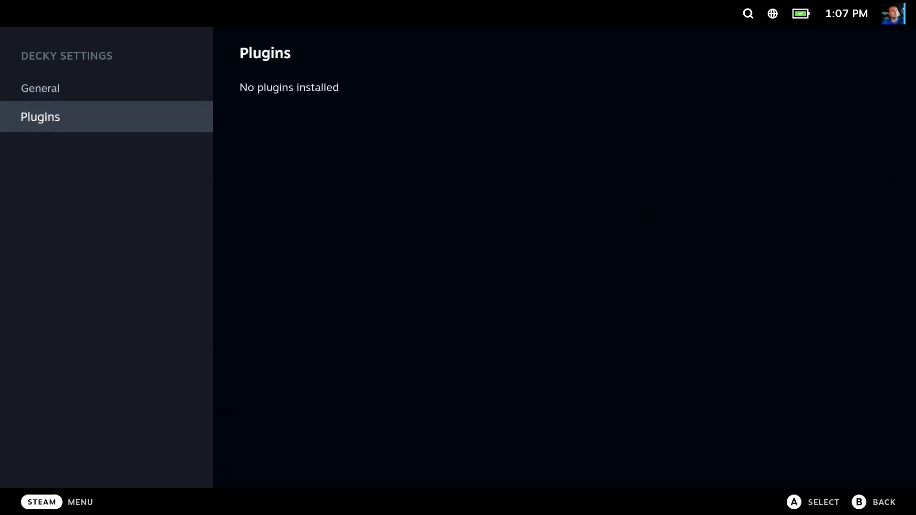
{"action": "key", "text": "Escape"}
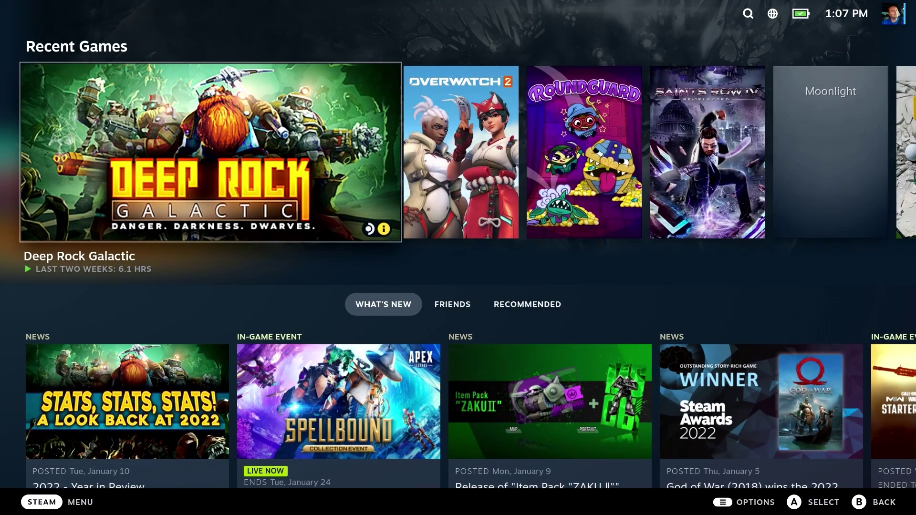
- Open Decky's plugin store and browse the list of available plugins down to ShareDeck-y
{"action": "key", "text": "ctrl+2"}
{"action": "left_click", "coordinate": [738, 49]}
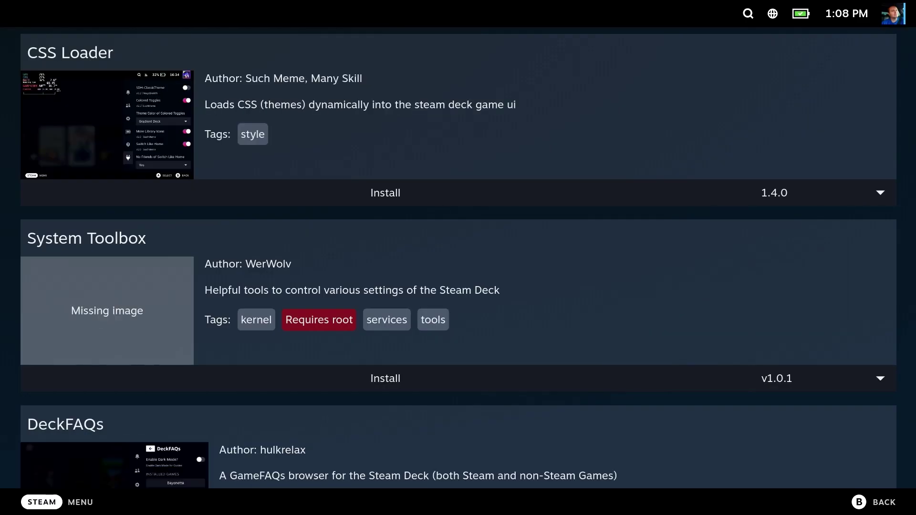
{"action": "key", "text": "Down"}
{"action": "key", "text": "Down"}
{"action": "key", "text": "Down"}
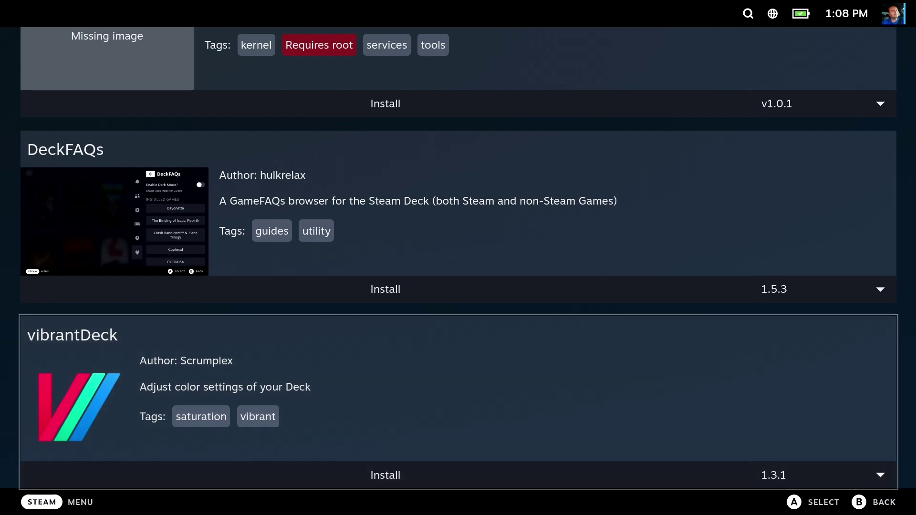
{"action": "key", "text": "Down"}
{"action": "key", "text": "Down"}
{"action": "key", "text": "Down"}
{"action": "key", "text": "Down"}
{"action": "key", "text": "Down"}
{"action": "key", "text": "Down"}
{"action": "key", "text": "Down"}
{"action": "key", "text": "Down"}
{"action": "key", "text": "Down"}
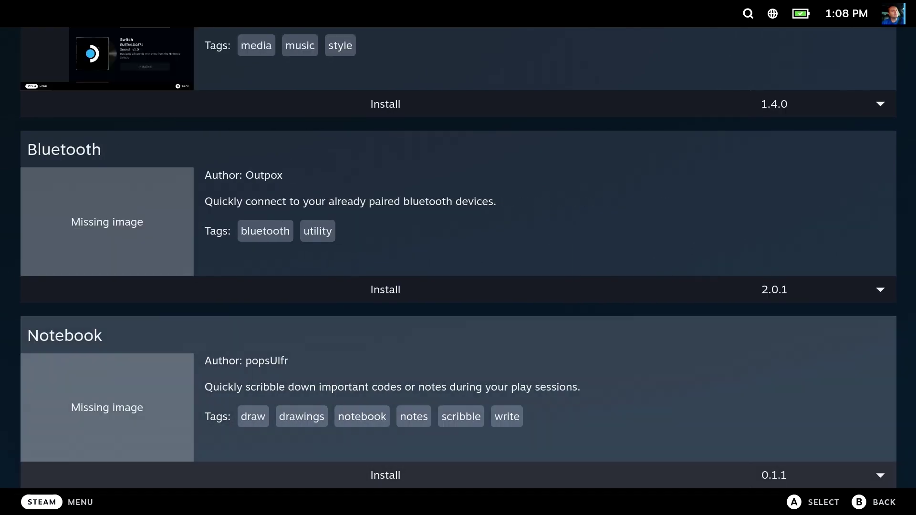
{"action": "key", "text": "Down"}
{"action": "key", "text": "Down"}
{"action": "key", "text": "Down"}
{"action": "key", "text": "Down"}
{"action": "key", "text": "Down"}
{"action": "key", "text": "Down"}
{"action": "key", "text": "Down"}
{"action": "key", "text": "Down"}
{"action": "key", "text": "Down"}
{"action": "key", "text": "Down"}
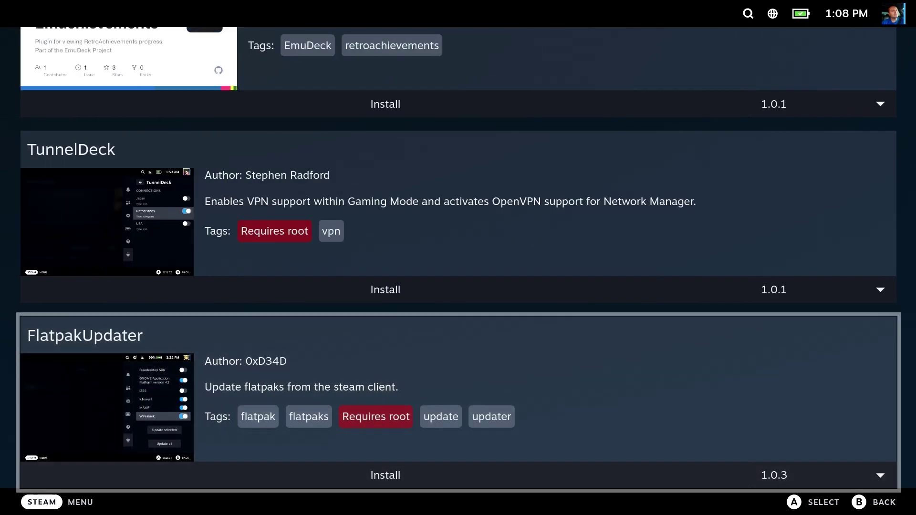
{"action": "key", "text": "Down"}
{"action": "key", "text": "Down"}
{"action": "key", "text": "Down"}
{"action": "key", "text": "Down"}
{"action": "key", "text": "Down"}
{"action": "key", "text": "Down"}
{"action": "key", "text": "Down"}
{"action": "key", "text": "Down"}
{"action": "key", "text": "Down"}
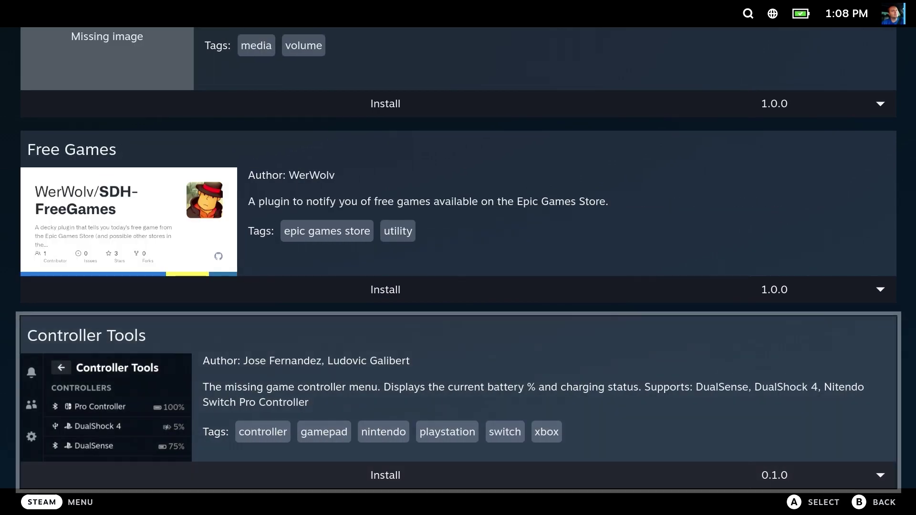
{"action": "key", "text": "Down"}
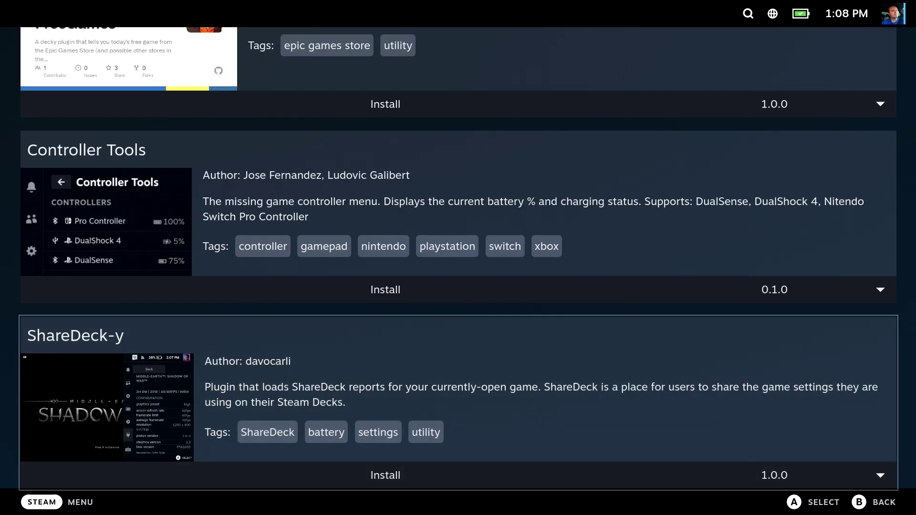
- Install SteamGridDB version 1.0.0 from the plugin store and check the installed plugins in Decky's quick access menu
{"action": "key", "text": "Up"}
{"action": "key", "text": "Up"}
{"action": "key", "text": "Up"}
{"action": "key", "text": "Up"}
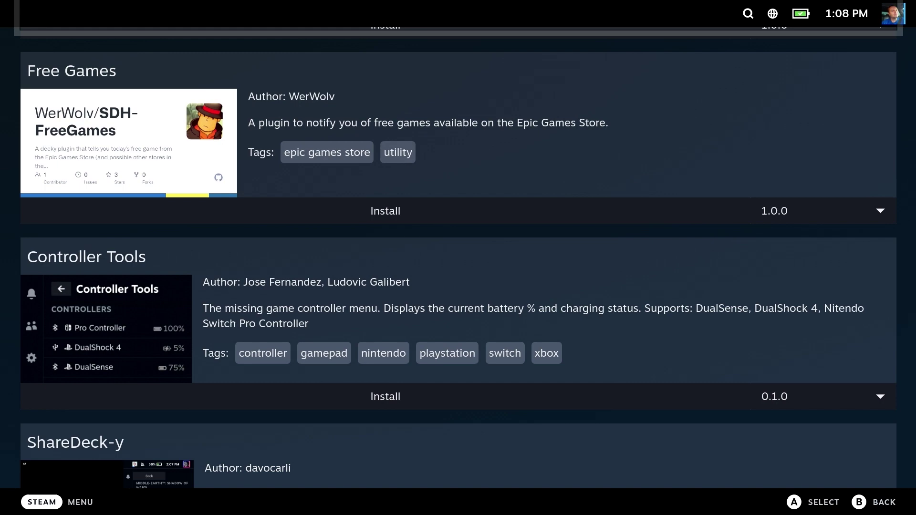
{"action": "key", "text": "Up"}
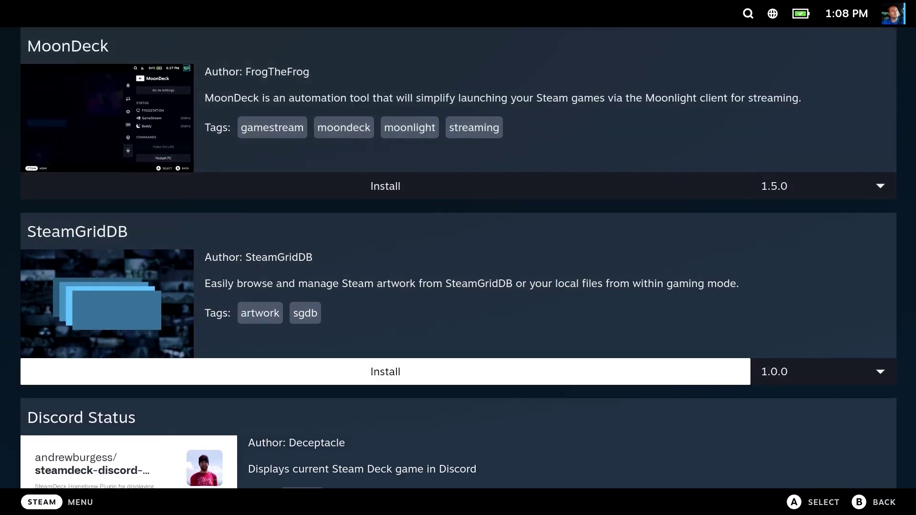
{"action": "key", "text": "Return"}
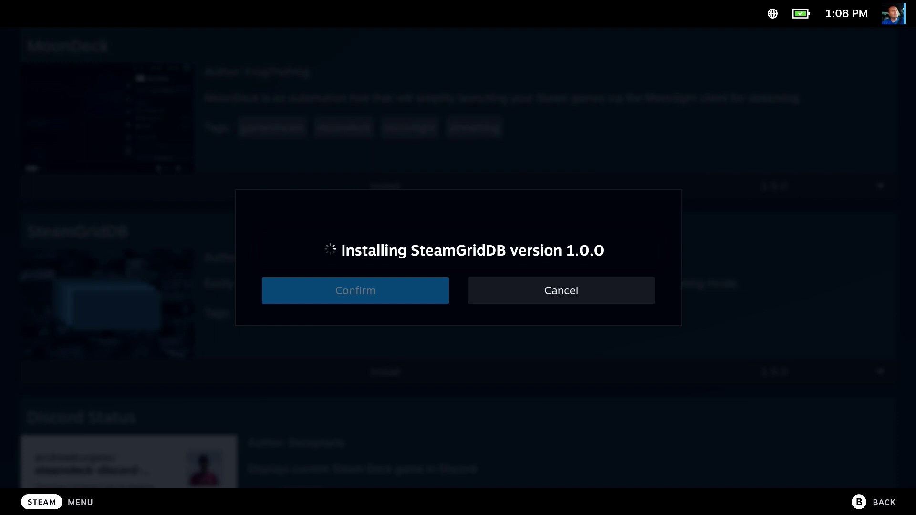
{"action": "key", "text": "ctrl+2"}
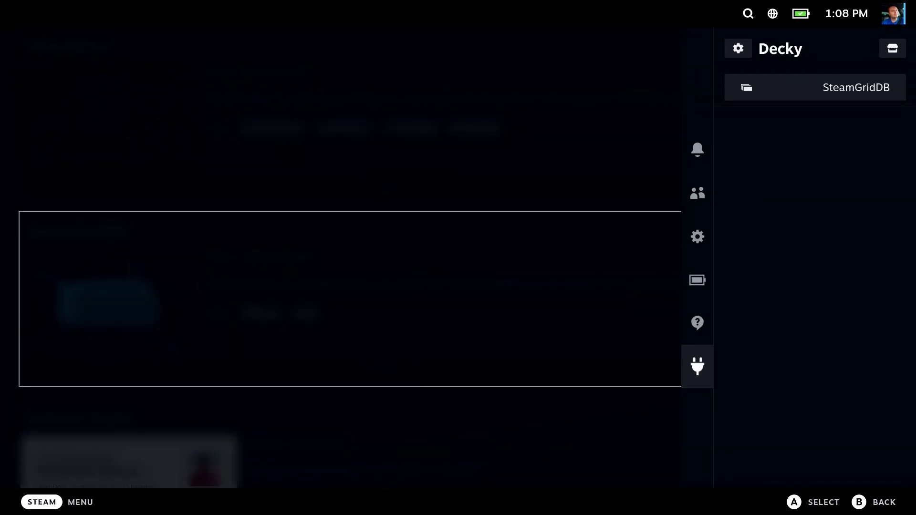
{"action": "key", "text": "Escape"}
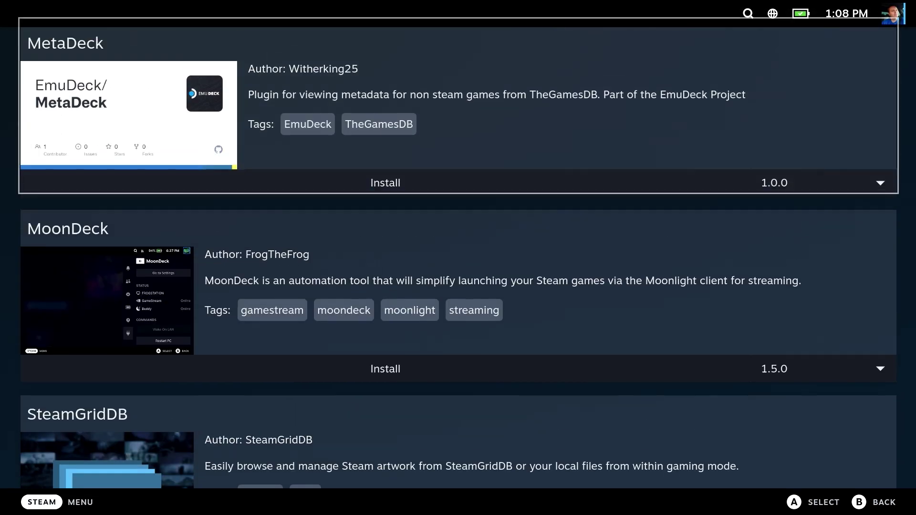
- Find vibrantDeck in the plugin store and install version 1.3.1
{"action": "key", "text": "Up"}
{"action": "key", "text": "Up"}
{"action": "key", "text": "Up"}
{"action": "key", "text": "Up"}
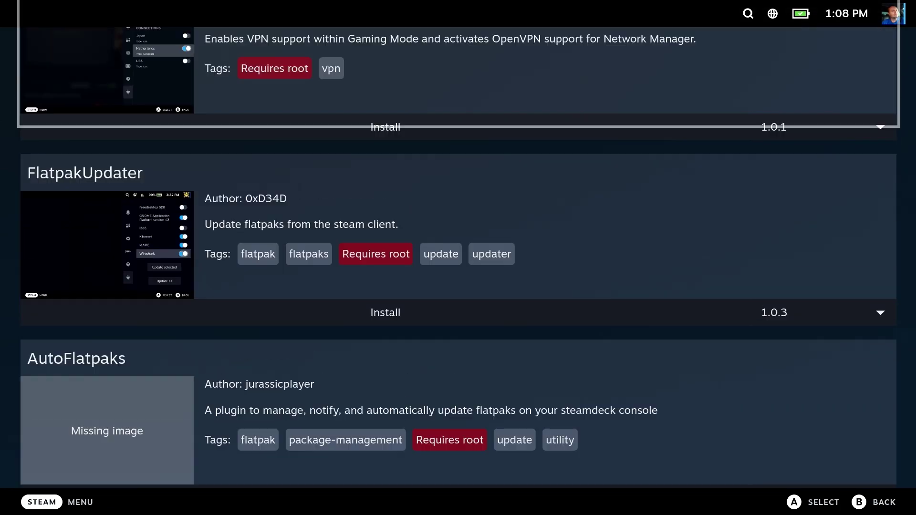
{"action": "key", "text": "Up"}
{"action": "key", "text": "Up"}
{"action": "key", "text": "Up"}
{"action": "key", "text": "Up"}
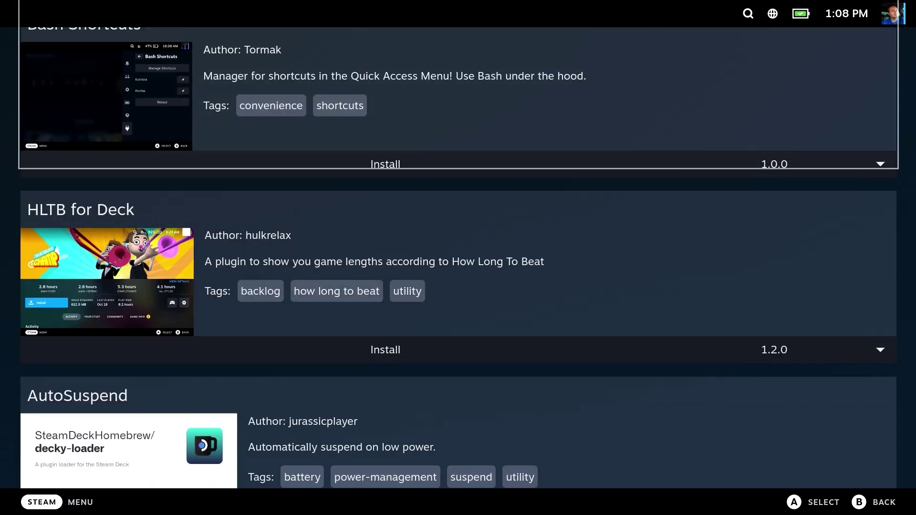
{"action": "key", "text": "Up"}
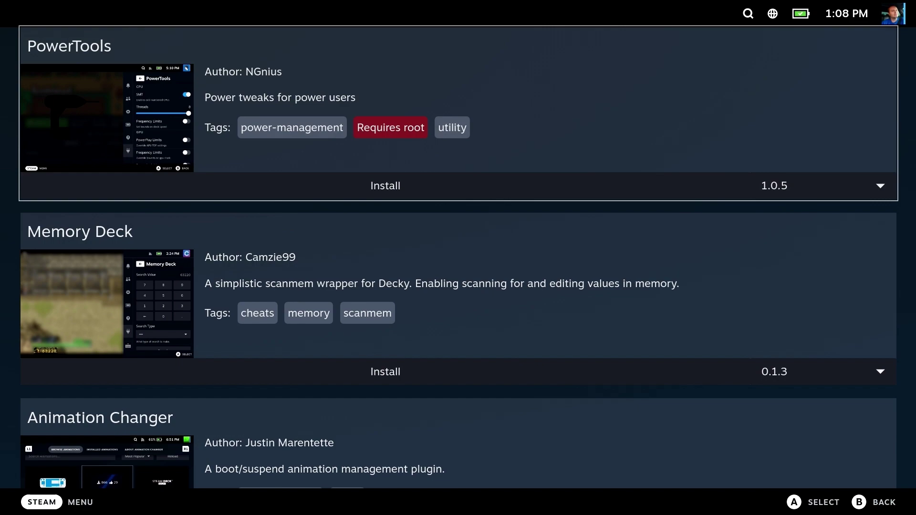
{"action": "key", "text": "Up"}
{"action": "key", "text": "Up"}
{"action": "key", "text": "Up"}
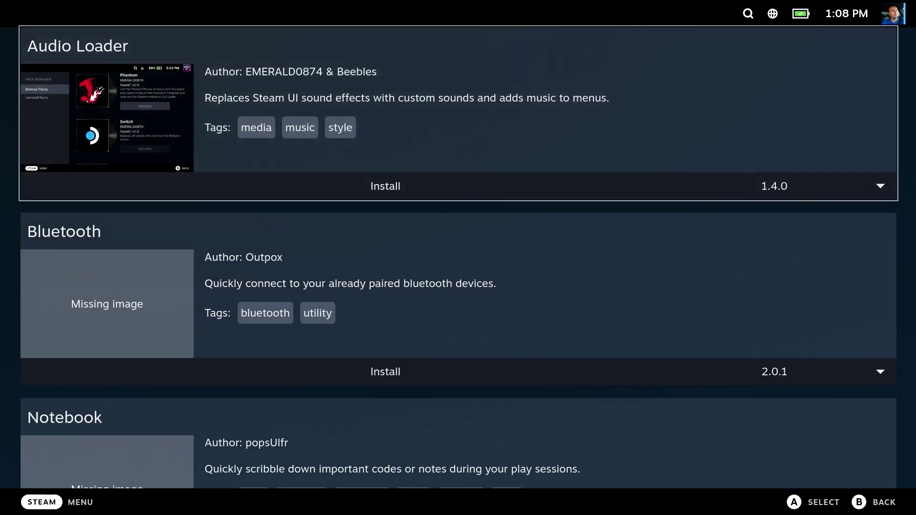
{"action": "key", "text": "Up"}
{"action": "key", "text": "Up"}
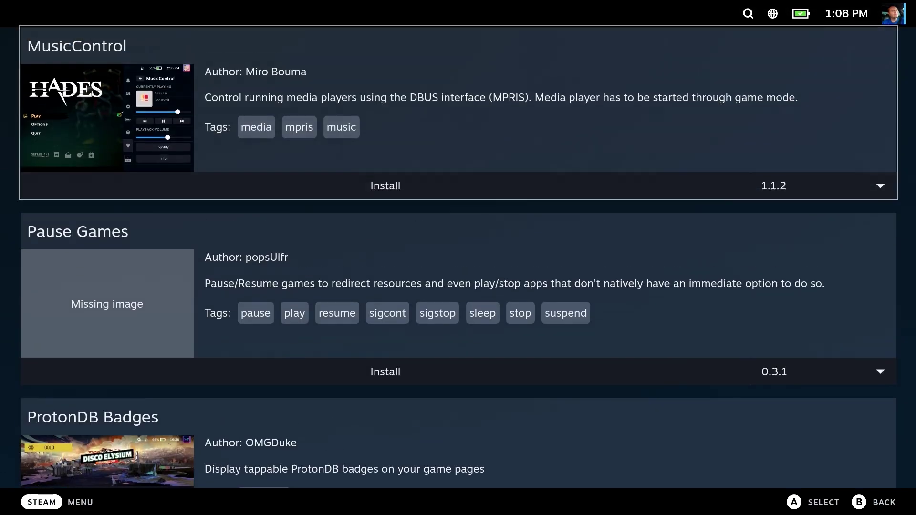
{"action": "key", "text": "Up"}
{"action": "key", "text": "Up"}
{"action": "key", "text": "Up"}
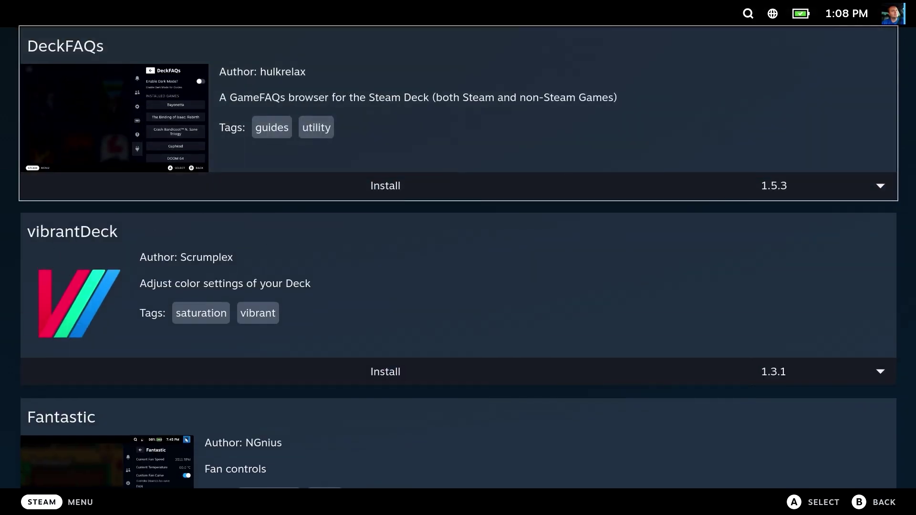
{"action": "key", "text": "Return"}
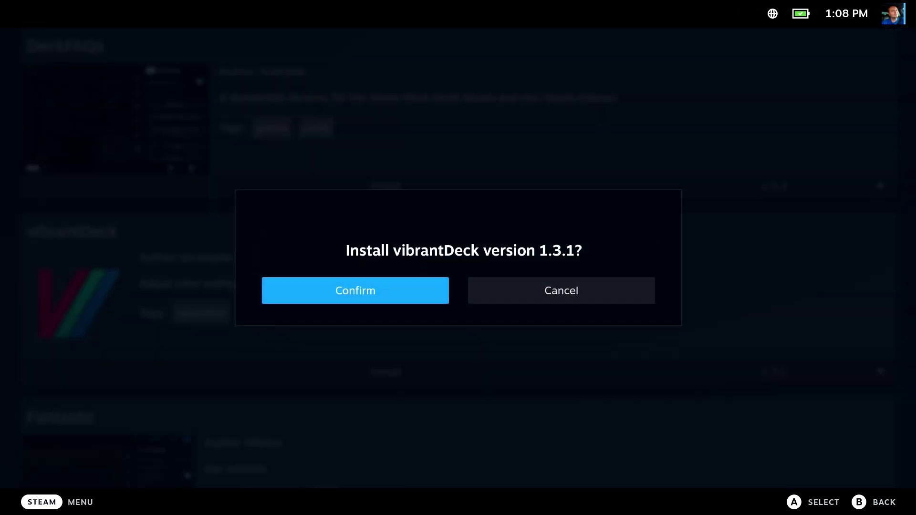
{"action": "key", "text": "Return"}
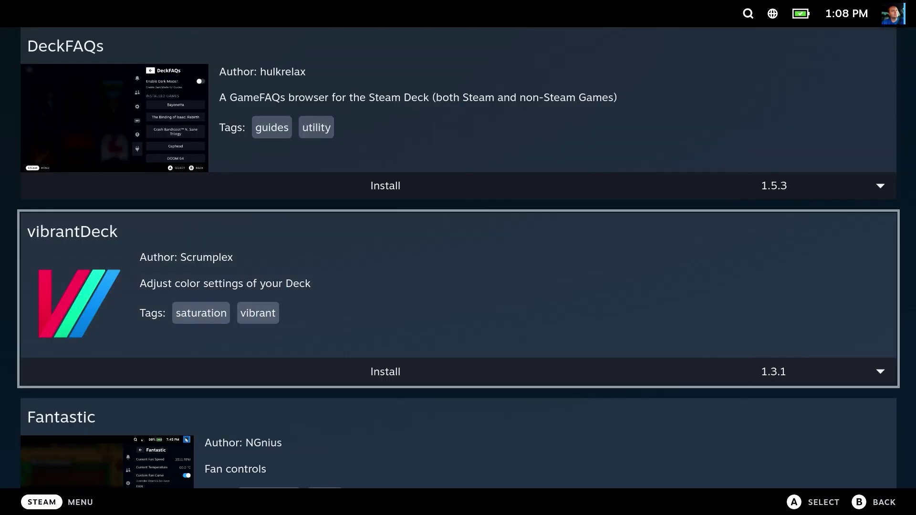
{"action": "key", "text": "ctrl+2"}
{"action": "key", "text": "Escape"}
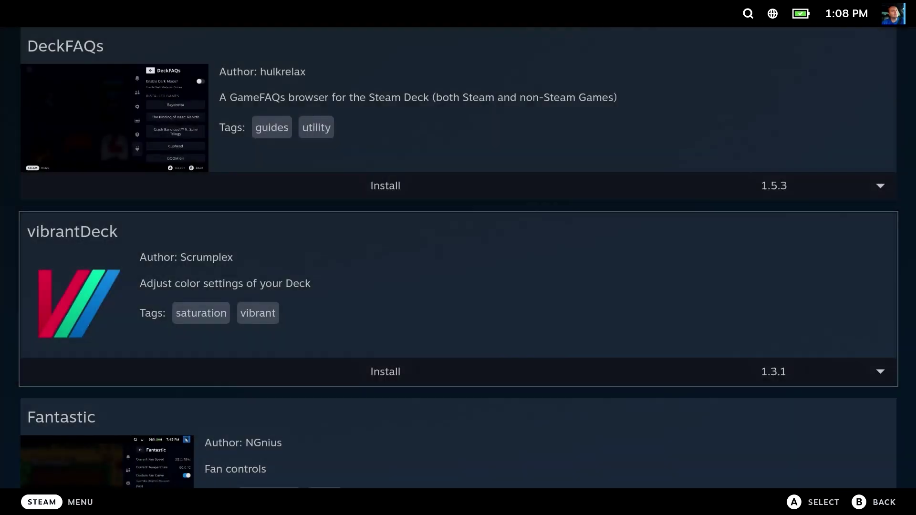
- Install CSS Loader version 1.4.0 from the start of the plugin store list
{"action": "key", "text": "Up"}
{"action": "key", "text": "Up"}
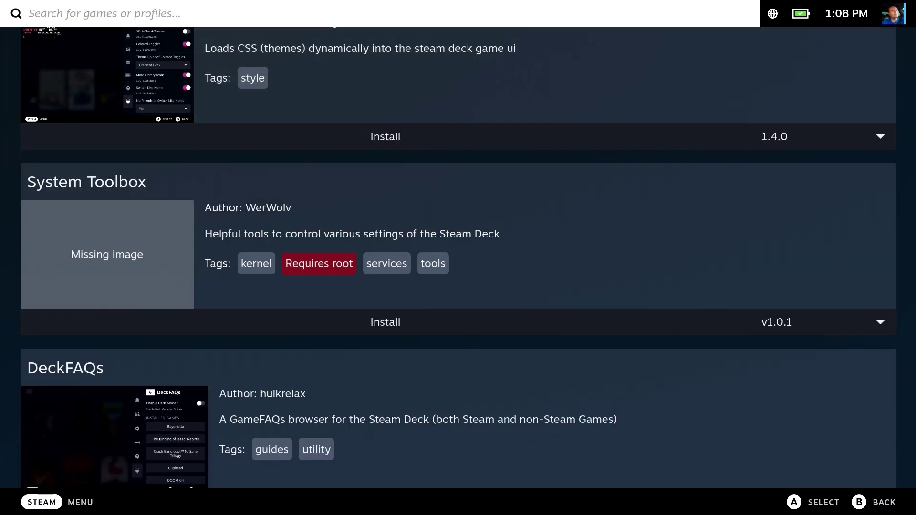
{"action": "key", "text": "Up"}
{"action": "key", "text": "Down"}
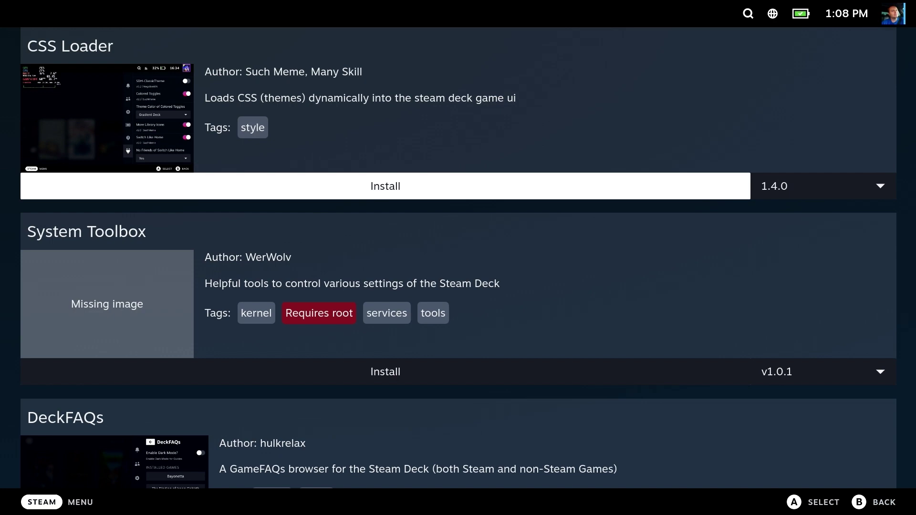
{"action": "key", "text": "Return"}
{"action": "key", "text": "Return"}
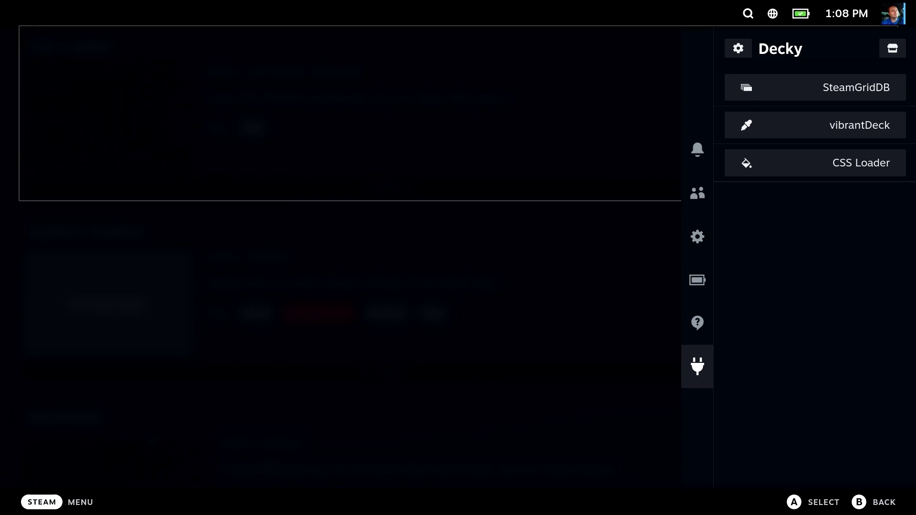
- Look over the installed plugins in Decky's quick access menu and open vibrantDeck
{"action": "key", "text": "Down"}
{"action": "key", "text": "Down"}
{"action": "key", "text": "Down"}
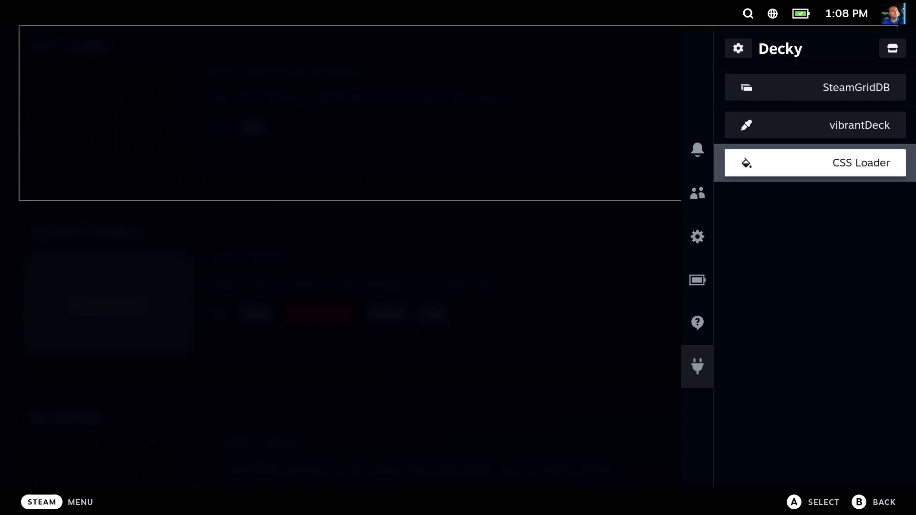
{"action": "key", "text": "Up"}
{"action": "key", "text": "Up"}
{"action": "key", "text": "Down"}
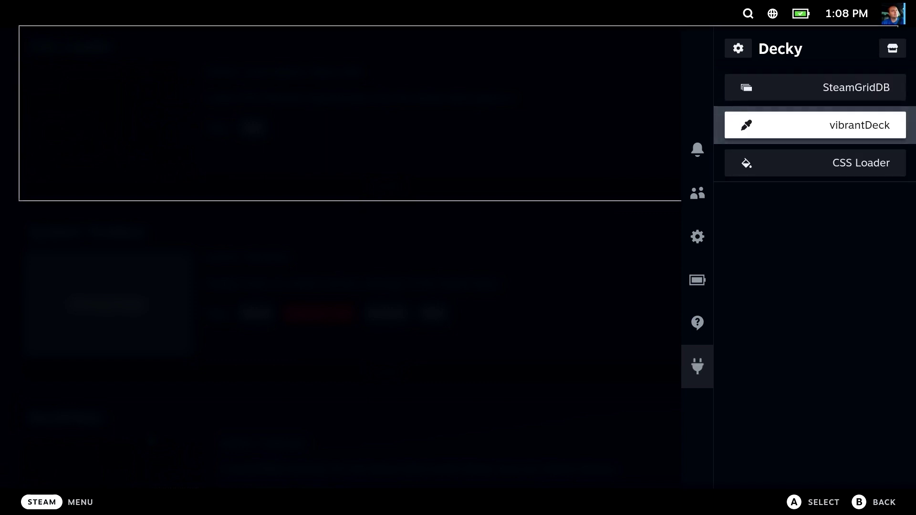
{"action": "key", "text": "Return"}
- Review vibrantDeck's color settings, including the saturation, Linear Gamma Gain and red, green and blue gamma controls
{"action": "key", "text": "Down"}
{"action": "key", "text": "Down"}
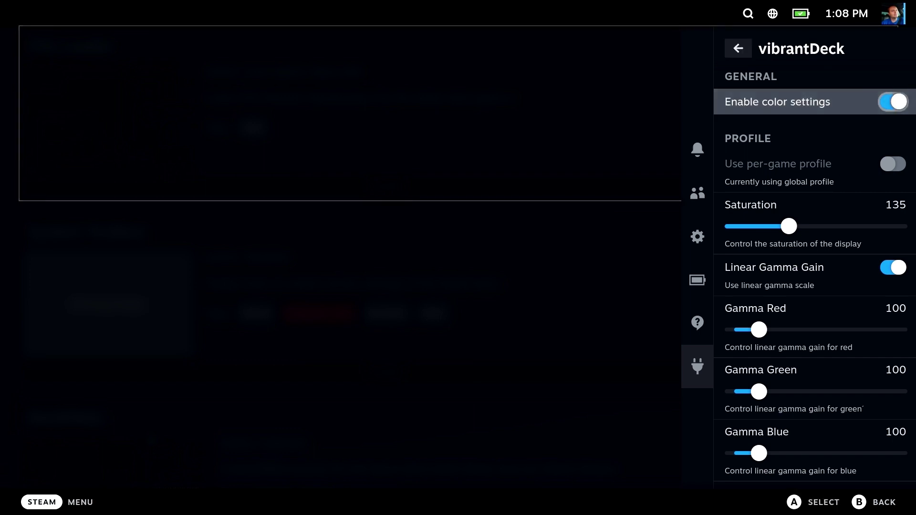
{"action": "key", "text": "Up"}
{"action": "key", "text": "Up"}
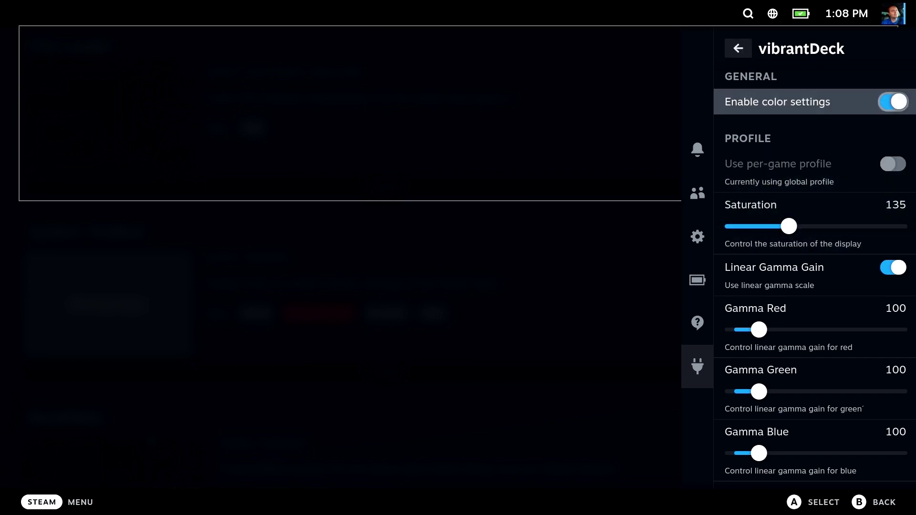
{"action": "key", "text": "Down"}
{"action": "key", "text": "Down"}
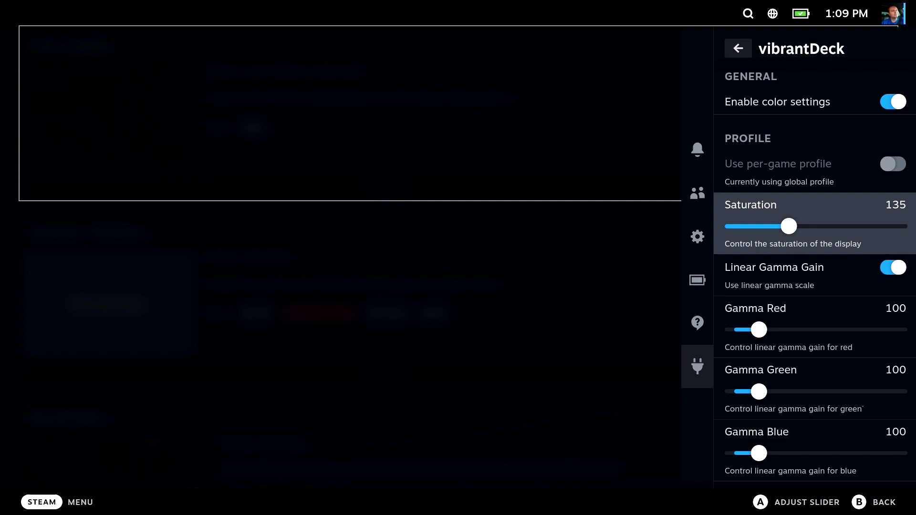
{"action": "key", "text": "Down"}
{"action": "key", "text": "Down"}
{"action": "key", "text": "Down"}
{"action": "key", "text": "Down"}
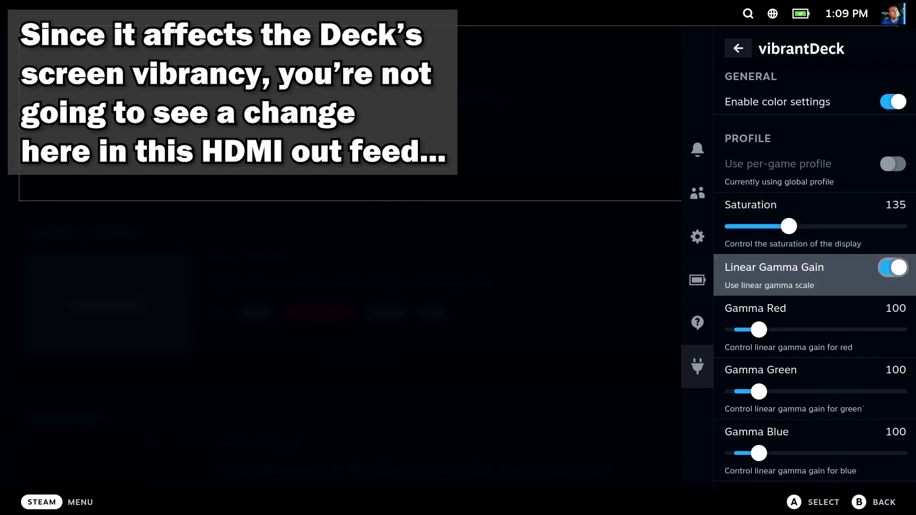
{"action": "key", "text": "Up"}
{"action": "key", "text": "Up"}
{"action": "key", "text": "Up"}
{"action": "key", "text": "Up"}
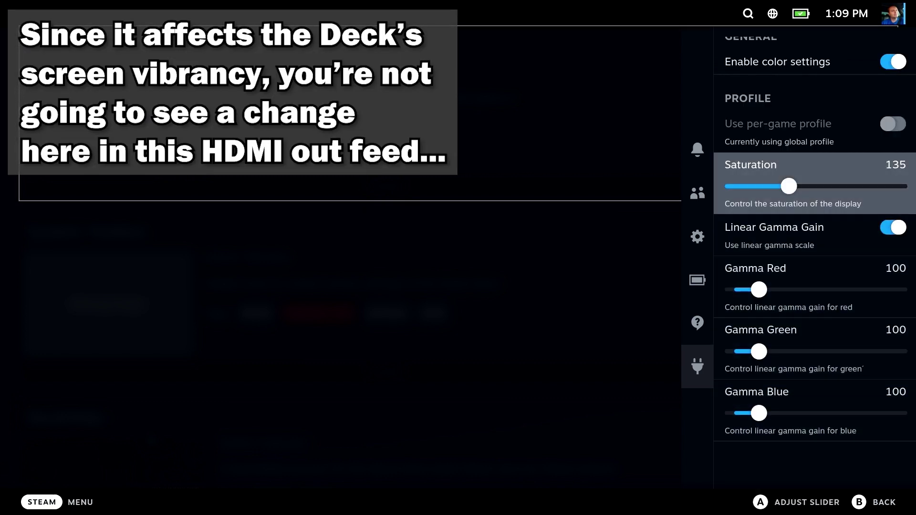
- Try vibrantDeck's saturation at 100 and 143, and set it back to 135
{"action": "key", "text": "Left"}
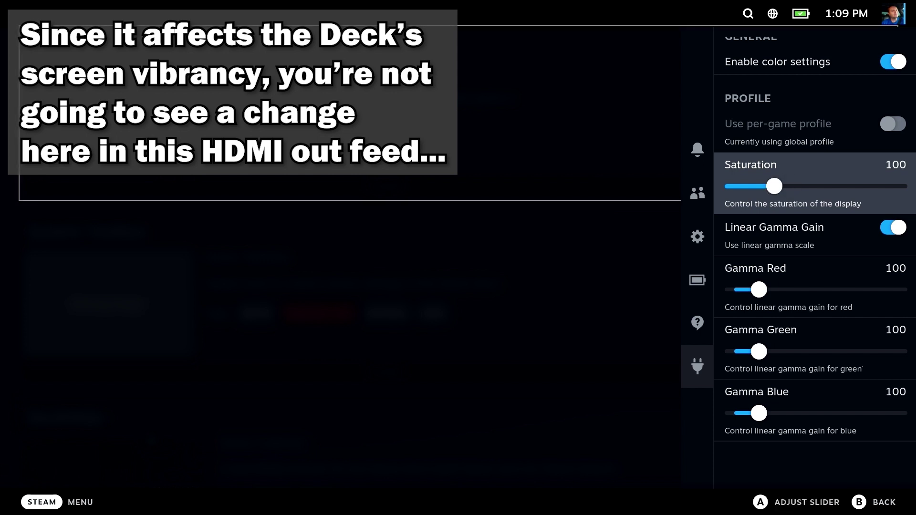
{"action": "key", "text": "Return"}
{"action": "key", "text": "Right"}
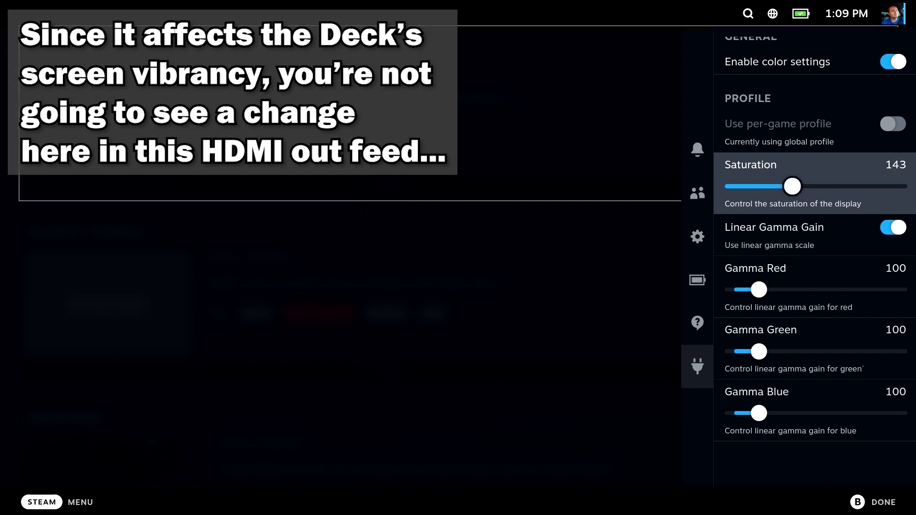
{"action": "key", "text": "Left"}
{"action": "key", "text": "Left"}
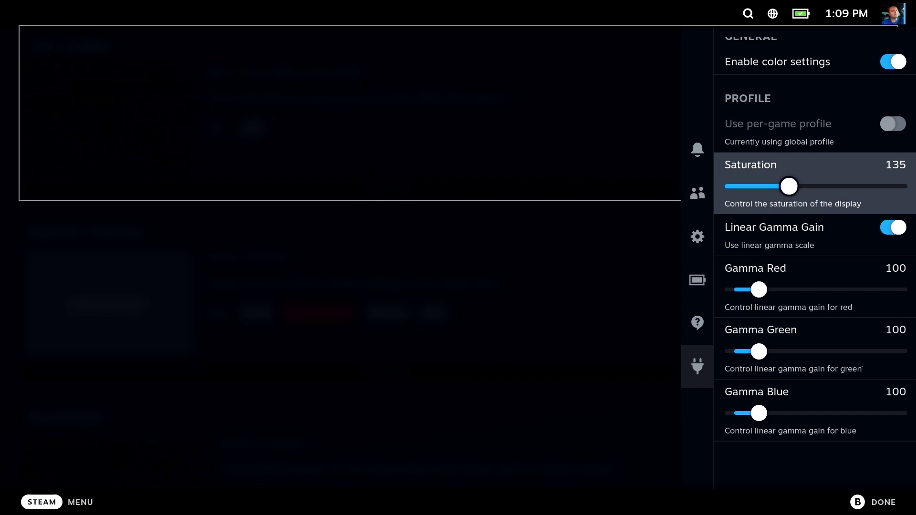
{"action": "key", "text": "Escape"}
- Leave vibrantDeck's settings and open the CSS Loader plugin in Decky
{"action": "key", "text": "Return"}
{"action": "key", "text": "Down"}
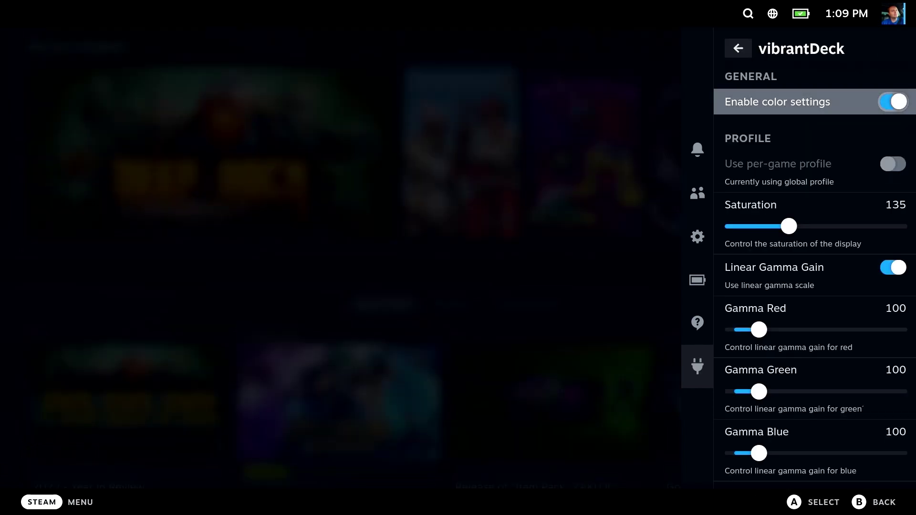
{"action": "key", "text": "Down"}
{"action": "key", "text": "Return"}
{"action": "key", "text": "Left"}
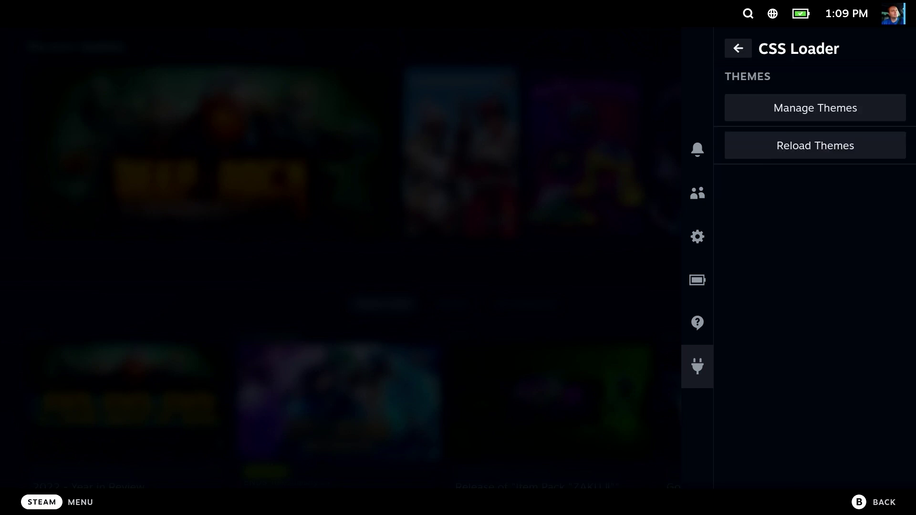
- Open CSS Loader's theme manager and go to the list of all available themes
{"action": "key", "text": "Down"}
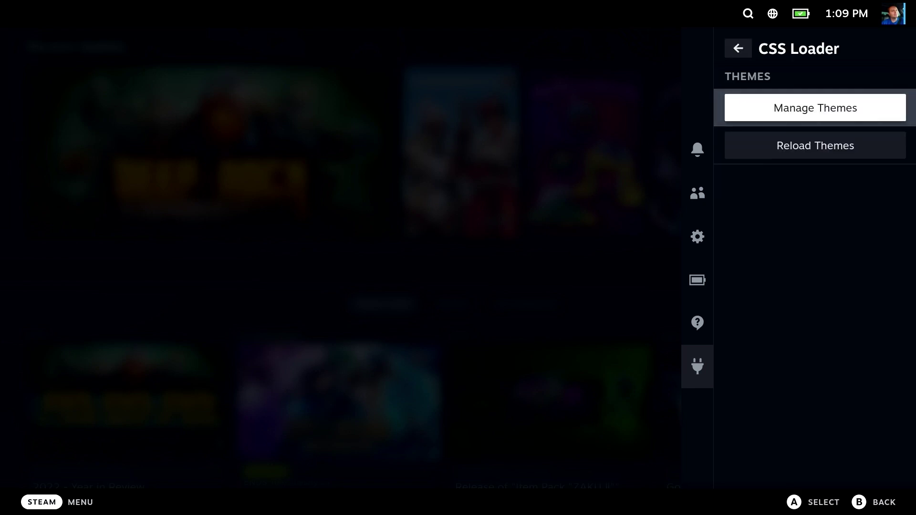
{"action": "key", "text": "Return"}
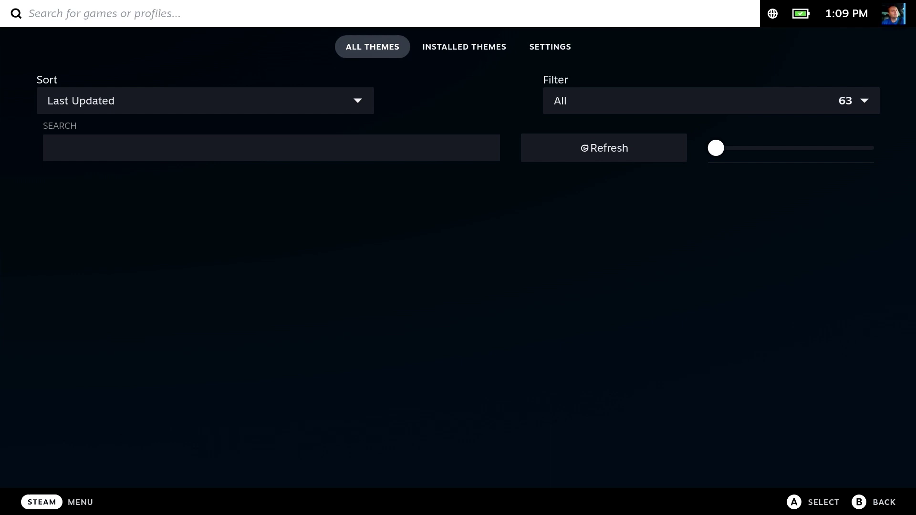
{"action": "key", "text": "Down"}
{"action": "key", "text": "Down"}
{"action": "key", "text": "Down"}
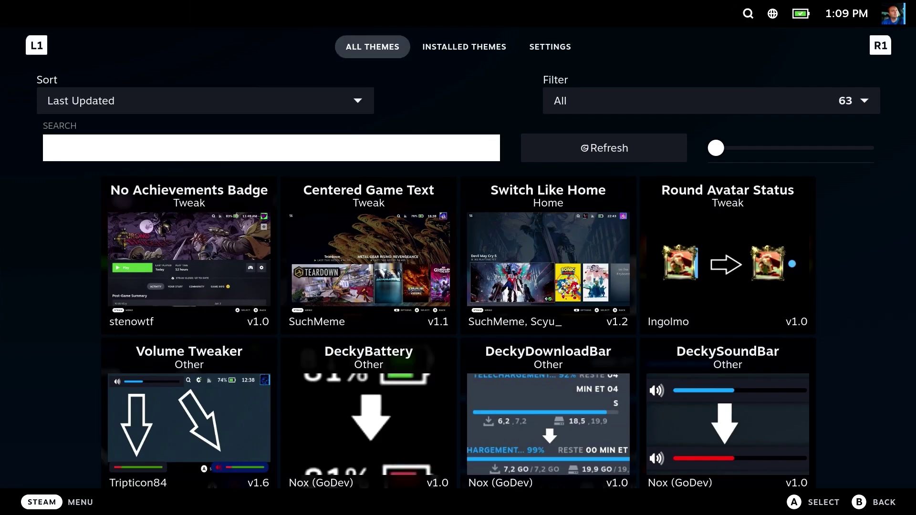
- Look through the theme filter categories and filter the list to System-Wide
{"action": "key", "text": "Up"}
{"action": "key", "text": "Right"}
{"action": "key", "text": "Return"}
{"action": "key", "text": "Down"}
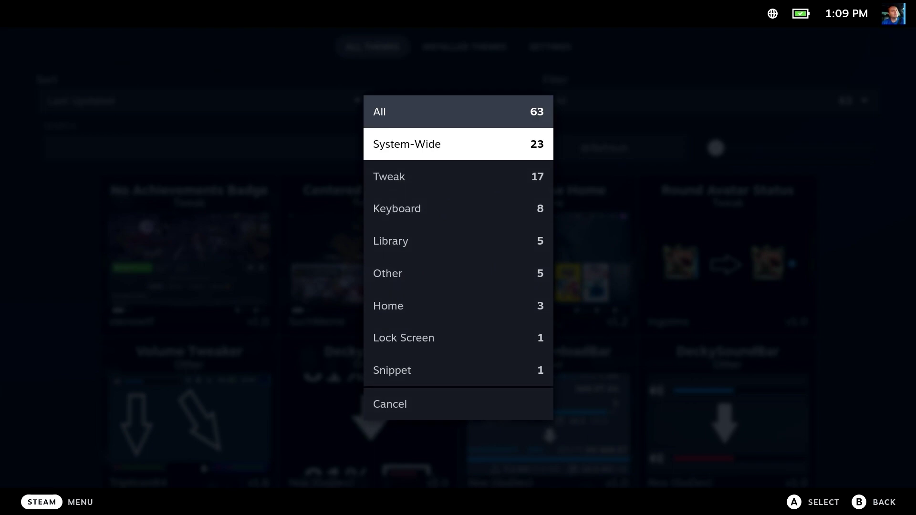
{"action": "key", "text": "Down"}
{"action": "key", "text": "Down"}
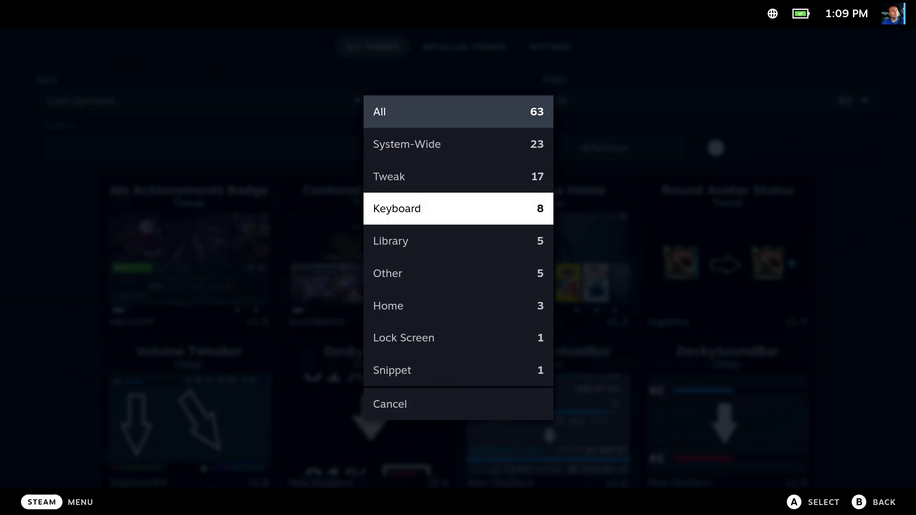
{"action": "key", "text": "Down"}
{"action": "key", "text": "Down"}
{"action": "key", "text": "Down"}
{"action": "key", "text": "Down"}
{"action": "key", "text": "Down"}
{"action": "key", "text": "Up"}
{"action": "key", "text": "Up"}
{"action": "key", "text": "Up"}
{"action": "key", "text": "Up"}
{"action": "key", "text": "Up"}
{"action": "key", "text": "Up"}
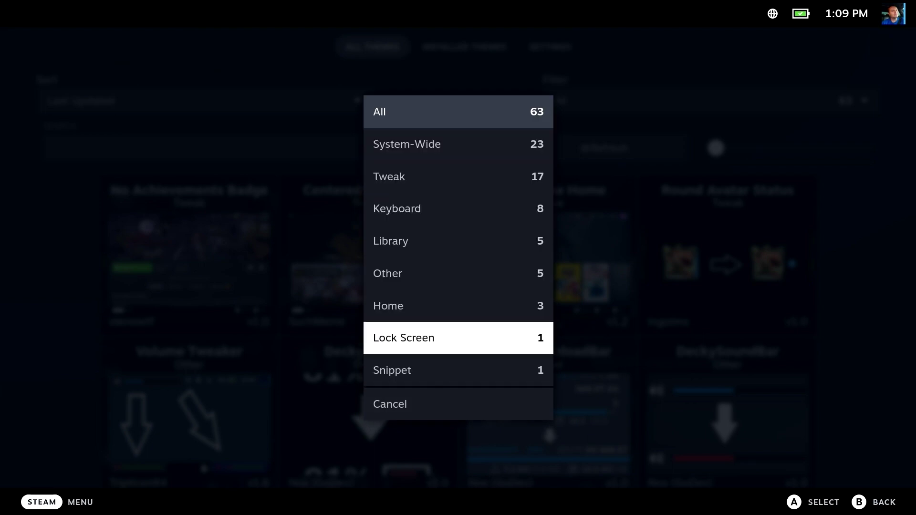
{"action": "key", "text": "Up"}
{"action": "key", "text": "Return"}
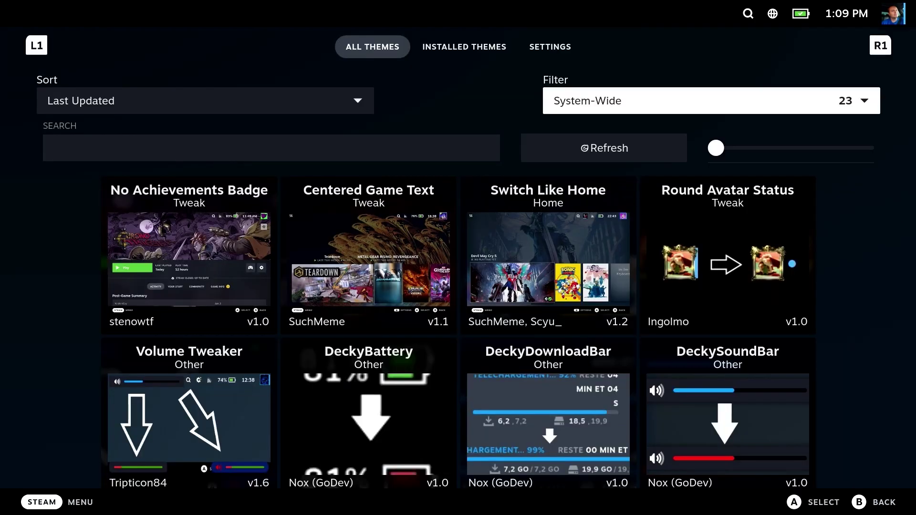
- Browse the first two rows of System-Wide themes, including Rosepine For SteamOS, Gawr Gura, DeckText and Pretendo
{"action": "key", "text": "Down"}
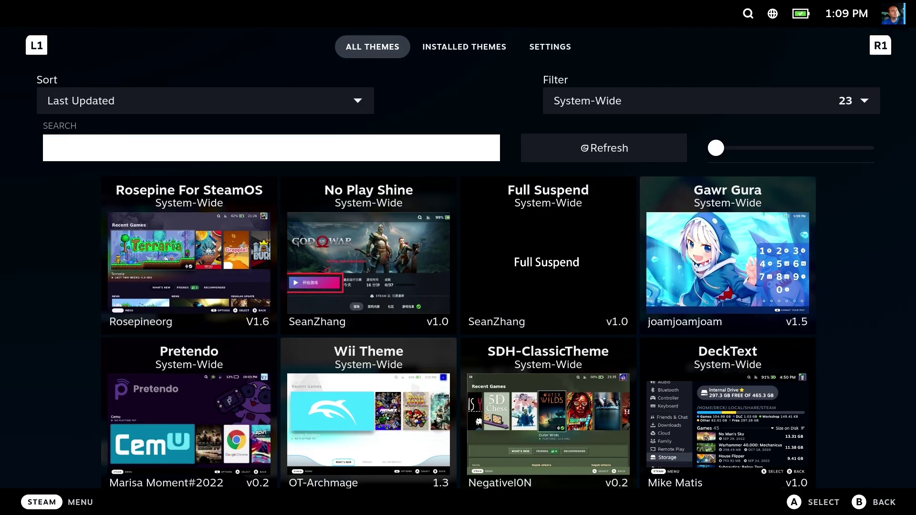
{"action": "key", "text": "Down"}
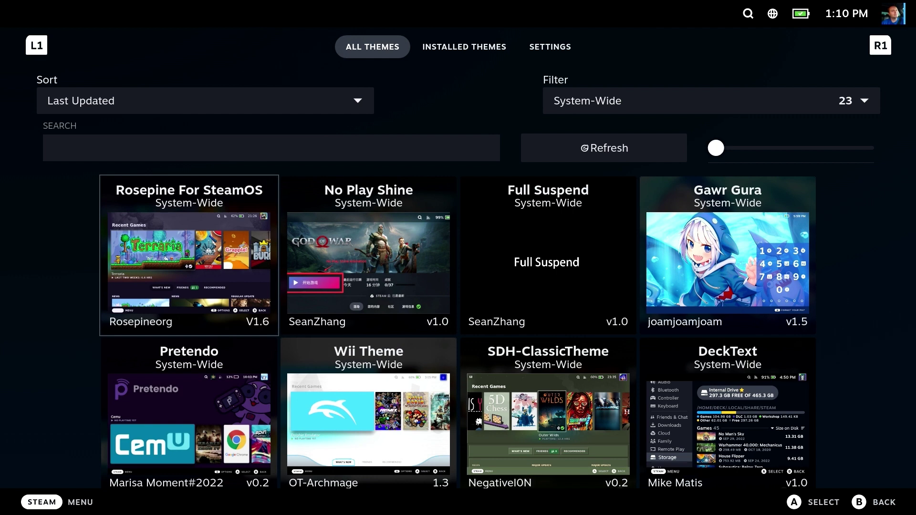
{"action": "key", "text": "Right"}
{"action": "key", "text": "Right"}
{"action": "key", "text": "Right"}
{"action": "key", "text": "Down"}
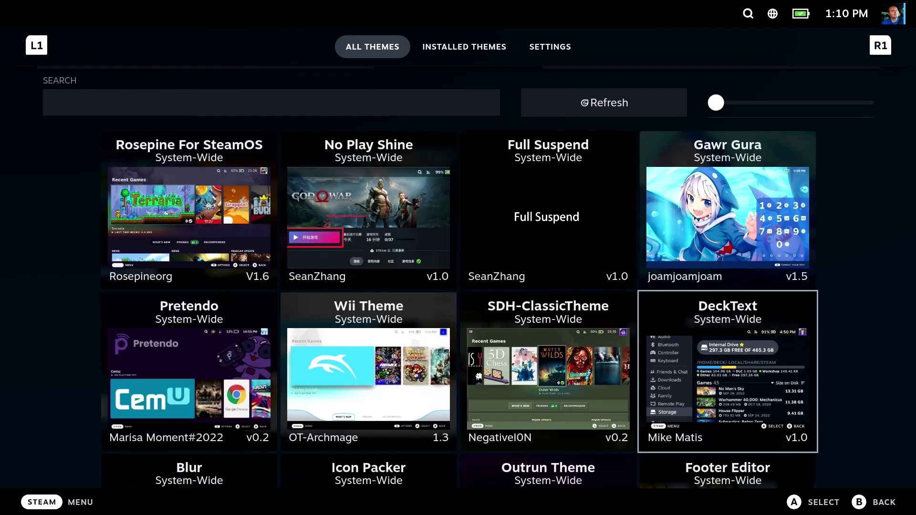
{"action": "key", "text": "Left"}
{"action": "key", "text": "Left"}
{"action": "key", "text": "Left"}
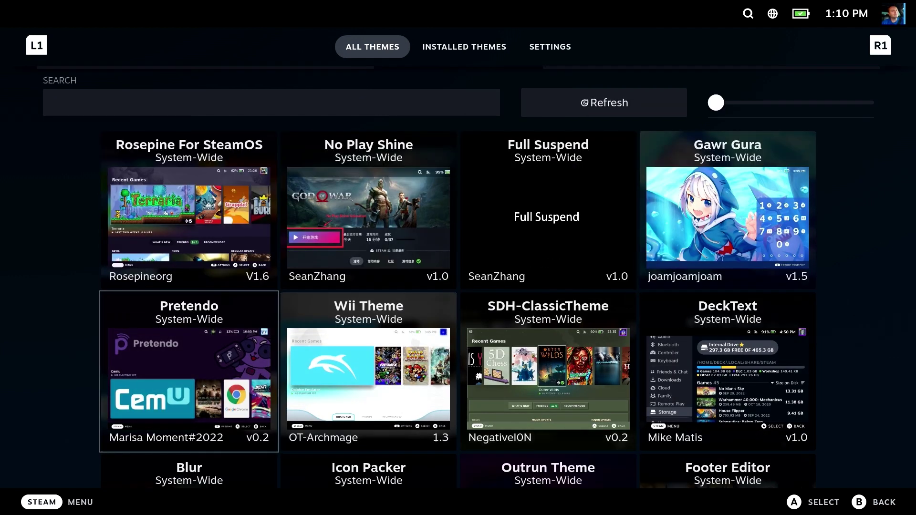
- Find Outrun Theme among the System-Wide themes, install it, and return to the theme list
{"action": "key", "text": "Down"}
{"action": "key", "text": "Right"}
{"action": "key", "text": "Right"}
{"action": "key", "text": "Right"}
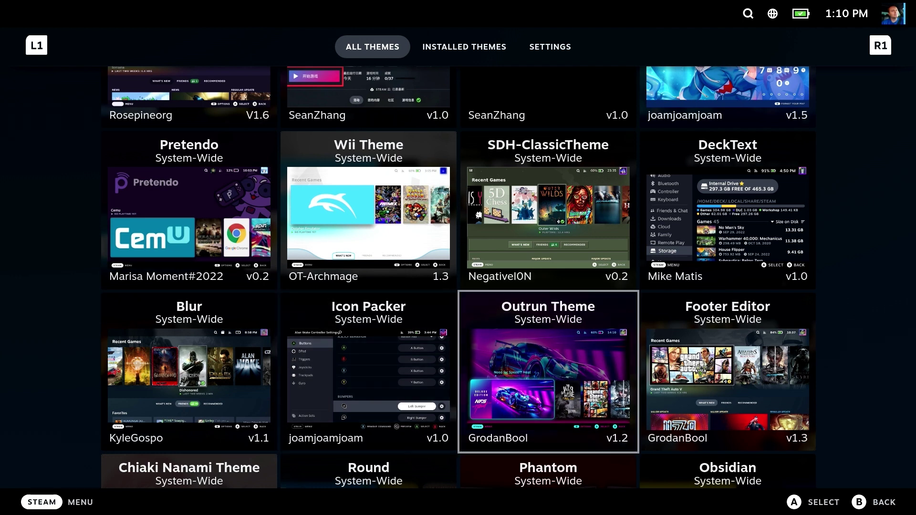
{"action": "key", "text": "Left"}
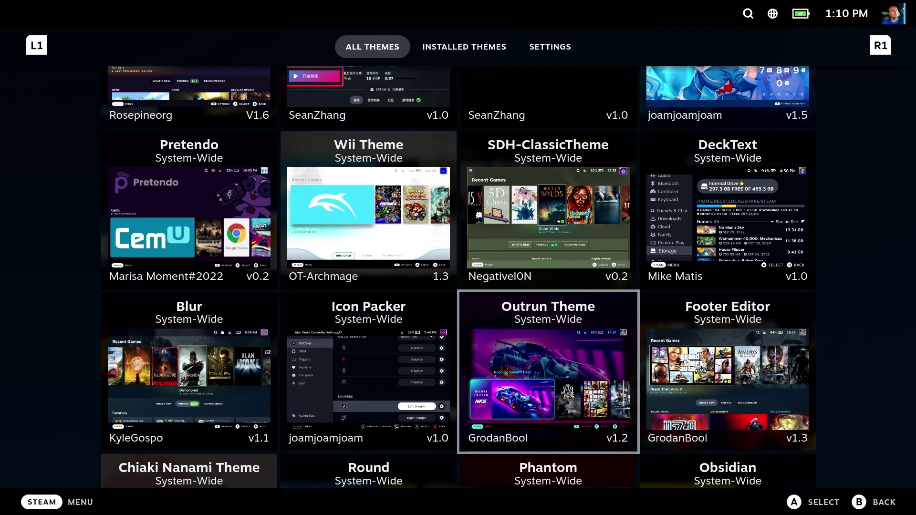
{"action": "key", "text": "Return"}
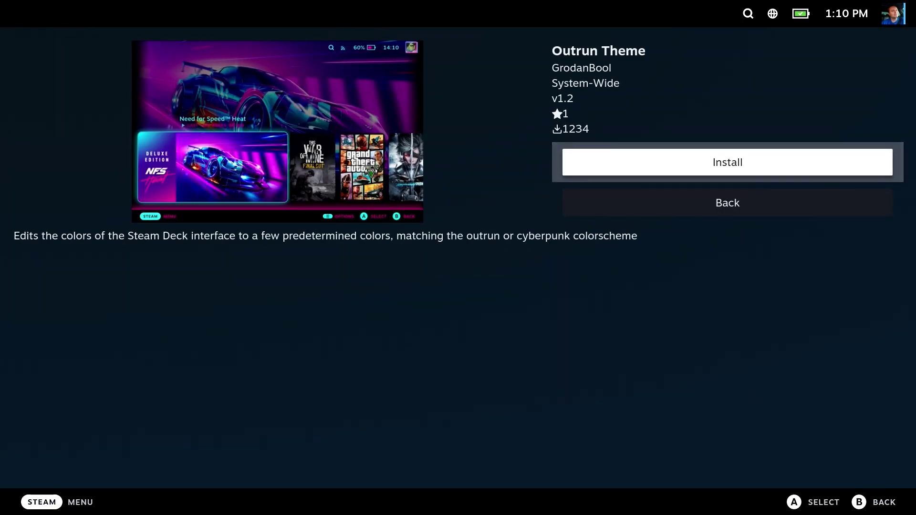
{"action": "key", "text": "Return"}
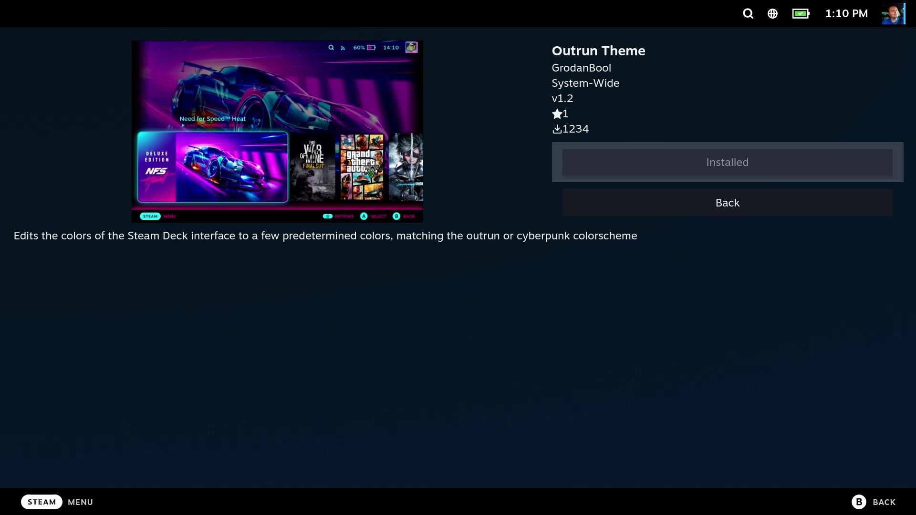
{"action": "key", "text": "Down"}
{"action": "key", "text": "Return"}
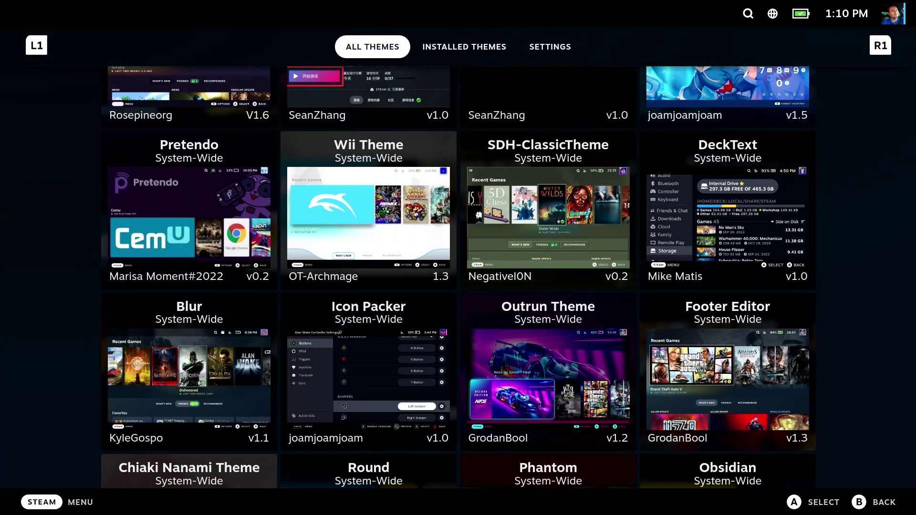
- Enable Outrun Theme in CSS Loader and return to the home screen
{"action": "key", "text": "ctrl+2"}
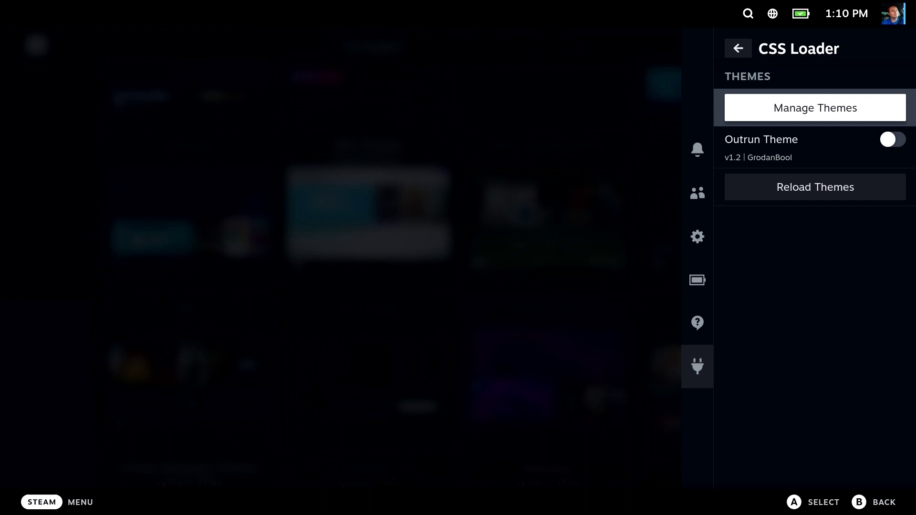
{"action": "key", "text": "Down"}
{"action": "key", "text": "Return"}
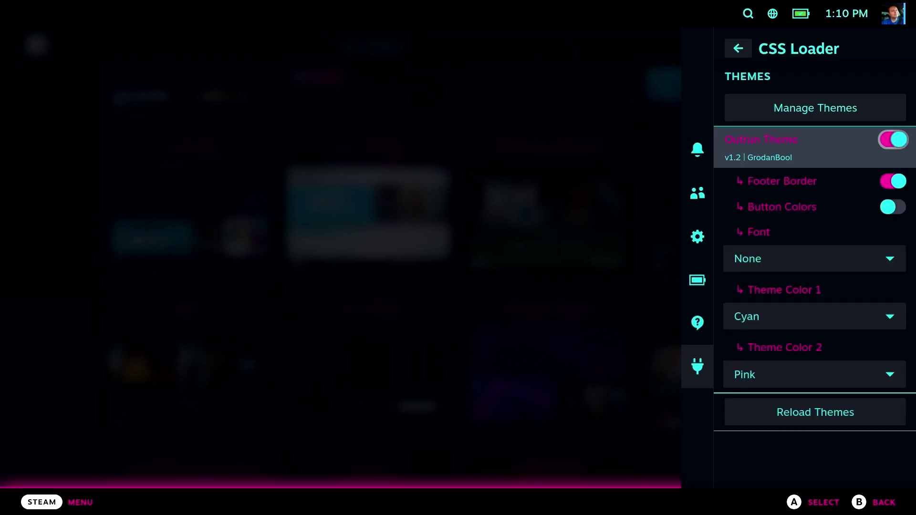
{"action": "key", "text": "Escape"}
{"action": "key", "text": "Escape"}
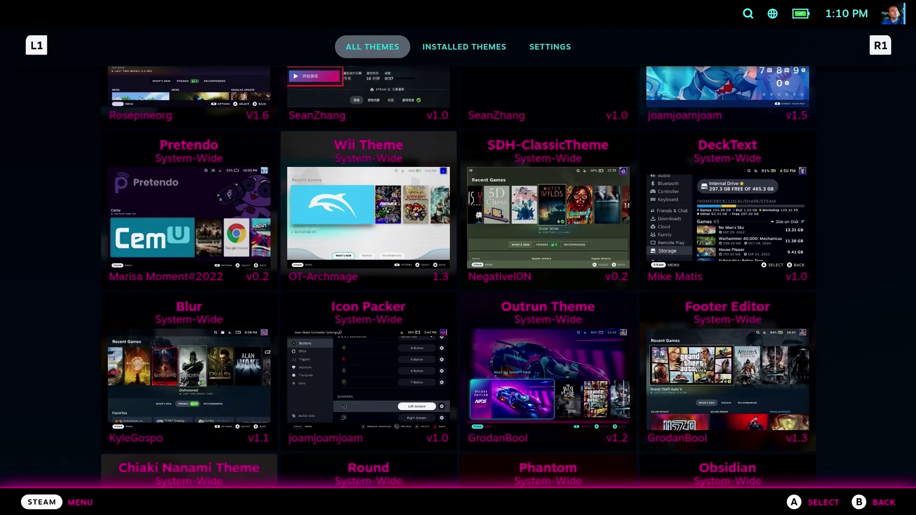
{"action": "key", "text": "Escape"}
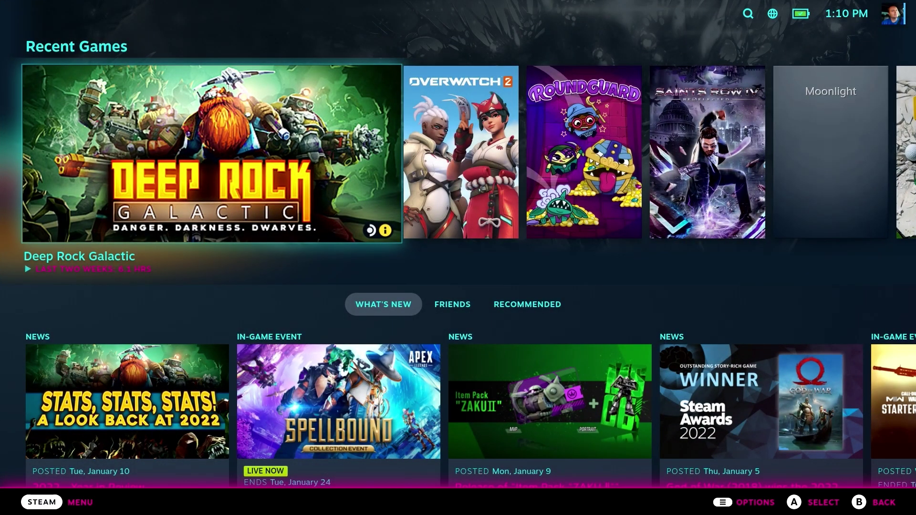
- Open the library and look over its game collections with the Outrun Theme applied
{"action": "key", "text": "ctrl+1"}
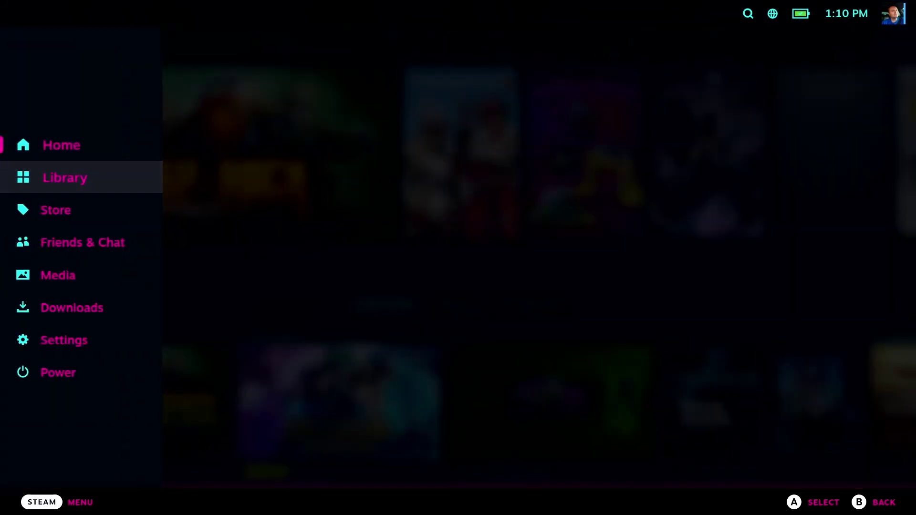
{"action": "key", "text": "Return"}
{"action": "key", "text": "Right"}
{"action": "key", "text": "Right"}
{"action": "key", "text": "Right"}
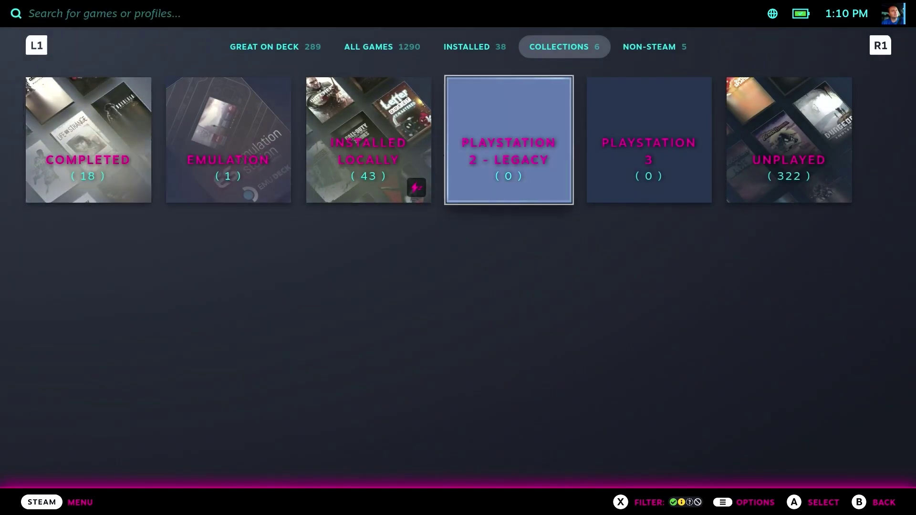
- Examine the library's installed games, collections and non-Steam entries with the Outrun Theme applied
{"action": "key", "text": "Left"}
{"action": "key", "text": "Page_Up"}
{"action": "key", "text": "Down"}
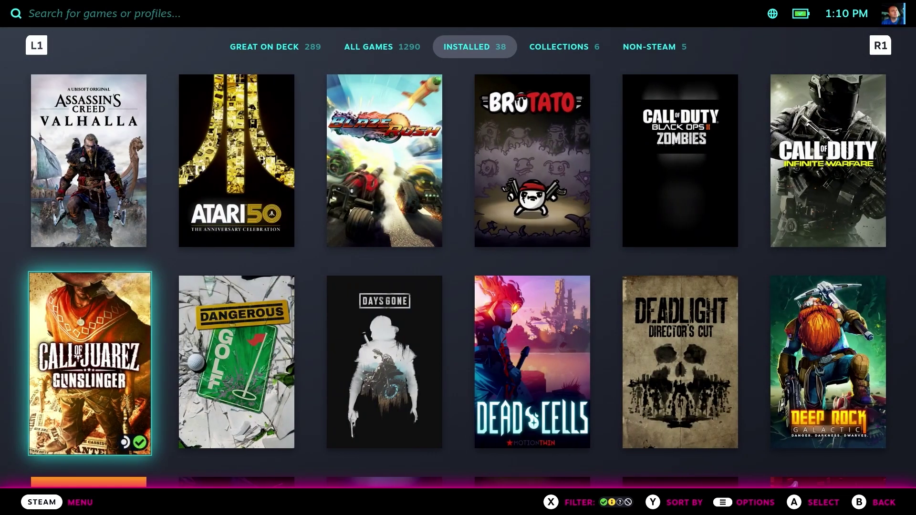
{"action": "key", "text": "Down"}
{"action": "key", "text": "Down"}
{"action": "key", "text": "Down"}
{"action": "key", "text": "Down"}
{"action": "key", "text": "Down"}
{"action": "key", "text": "Page_Down"}
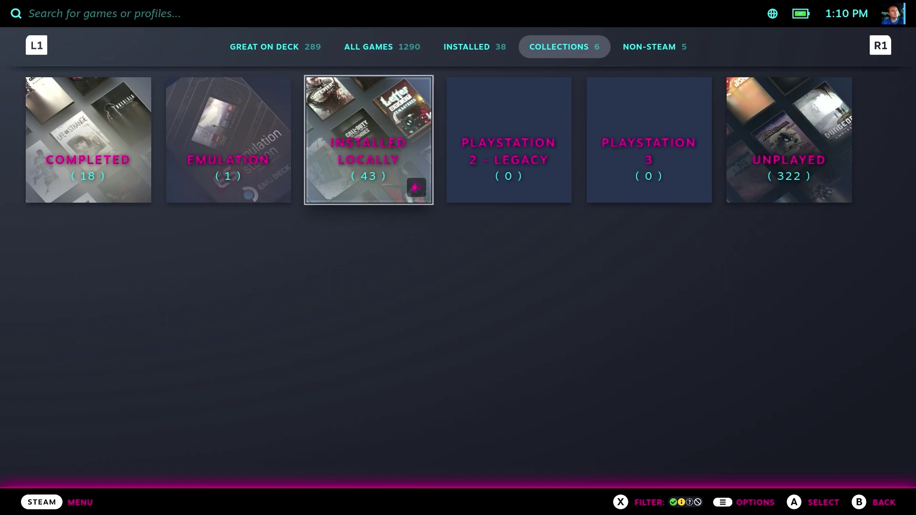
{"action": "key", "text": "Page_Down"}
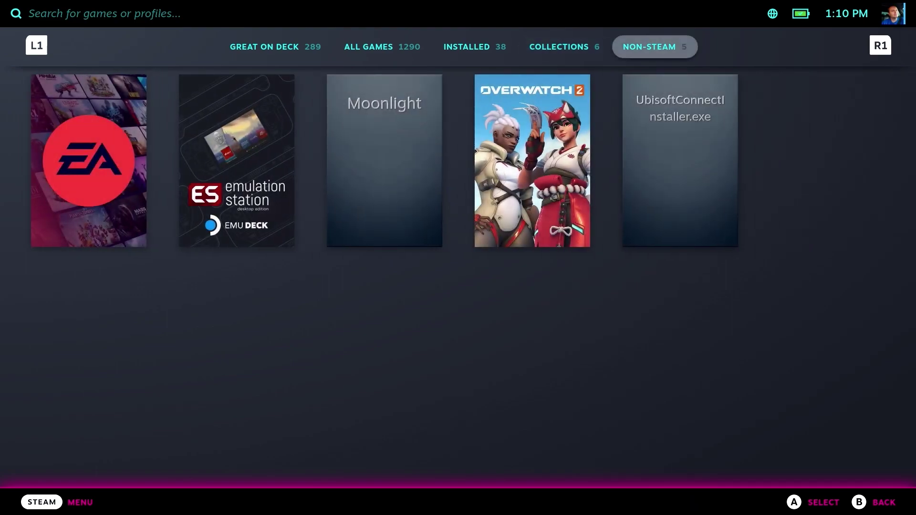
- Return to the home screen and look over its What's New, Friends and Recommended sections
{"action": "key", "text": "Escape"}
{"action": "key", "text": "Down"}
{"action": "key", "text": "Down"}
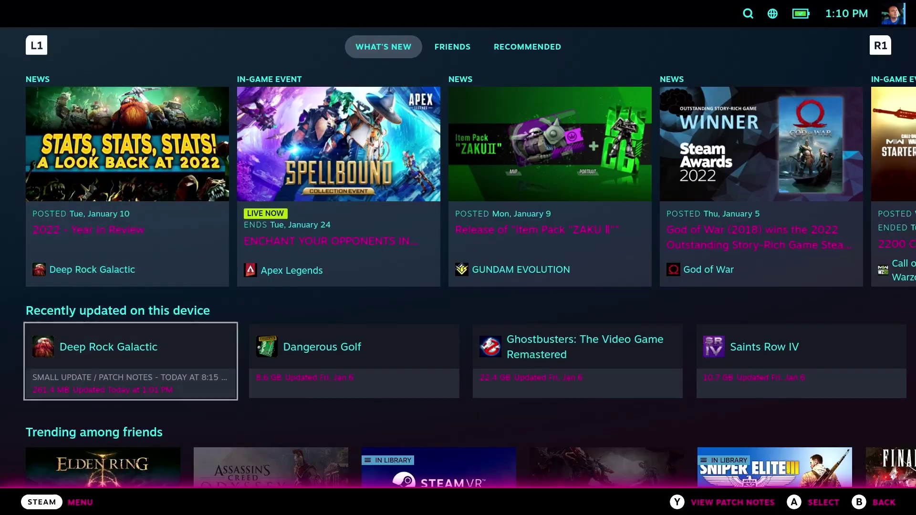
{"action": "key", "text": "Up"}
{"action": "key", "text": "Up"}
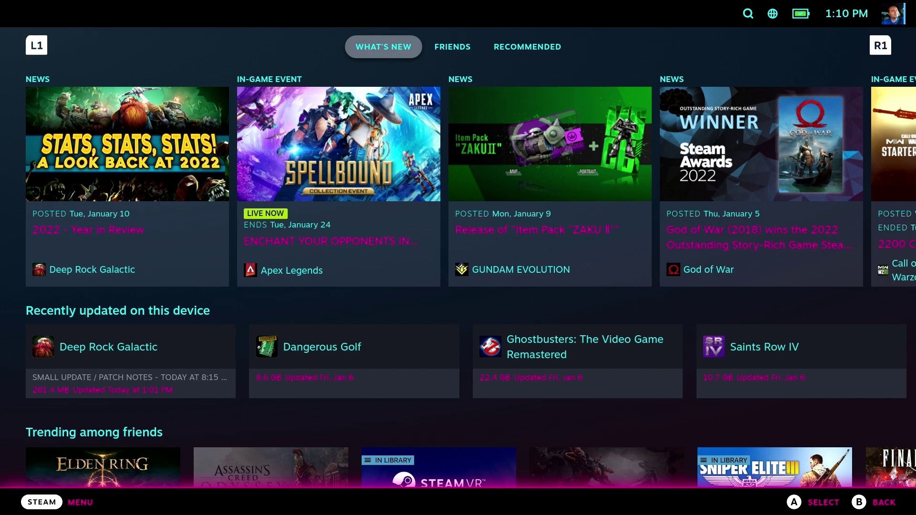
{"action": "key", "text": "Page_Down"}
{"action": "key", "text": "Page_Down"}
- View the themed Steam main menu and go back to Home
{"action": "key", "text": "super"}
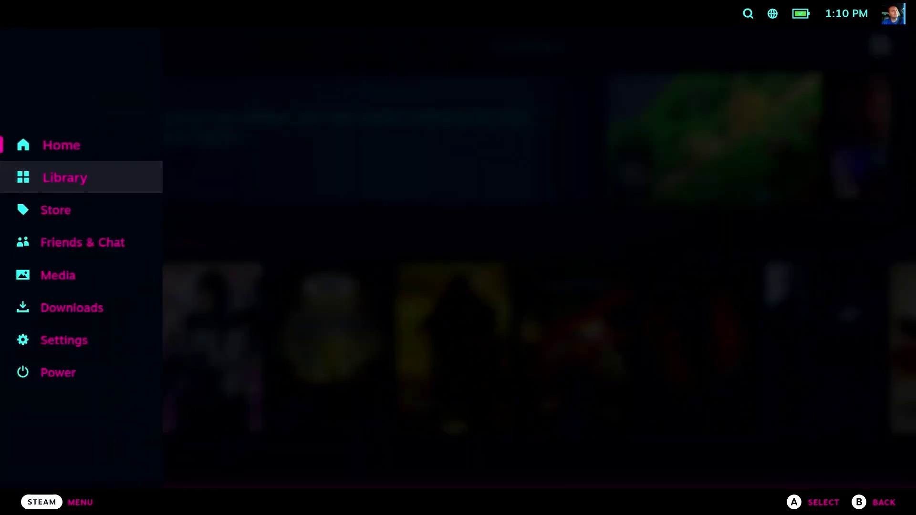
{"action": "key", "text": "Down"}
{"action": "key", "text": "Up"}
{"action": "key", "text": "Up"}
{"action": "key", "text": "Return"}
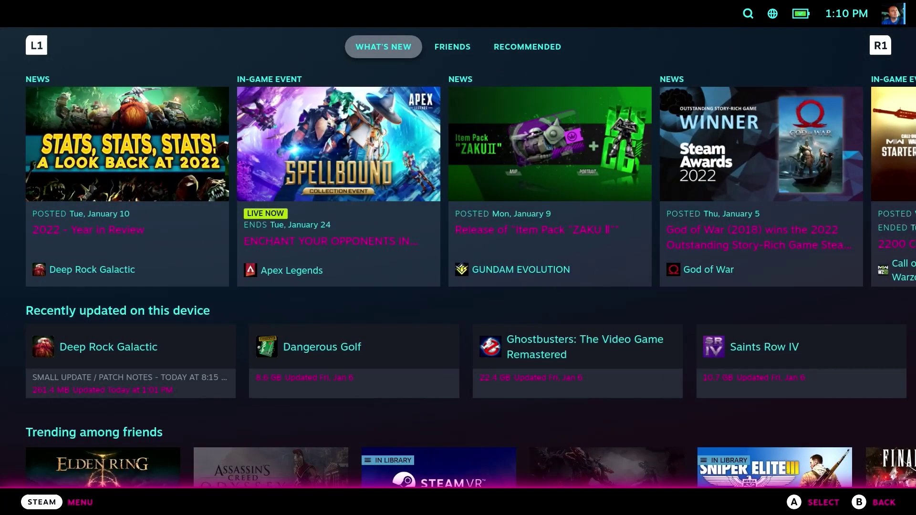
- Reopen the CSS Loader plugin from the home screen and go to its theme manager
{"action": "key", "text": "Down"}
{"action": "key", "text": "Down"}
{"action": "key", "text": "Down"}
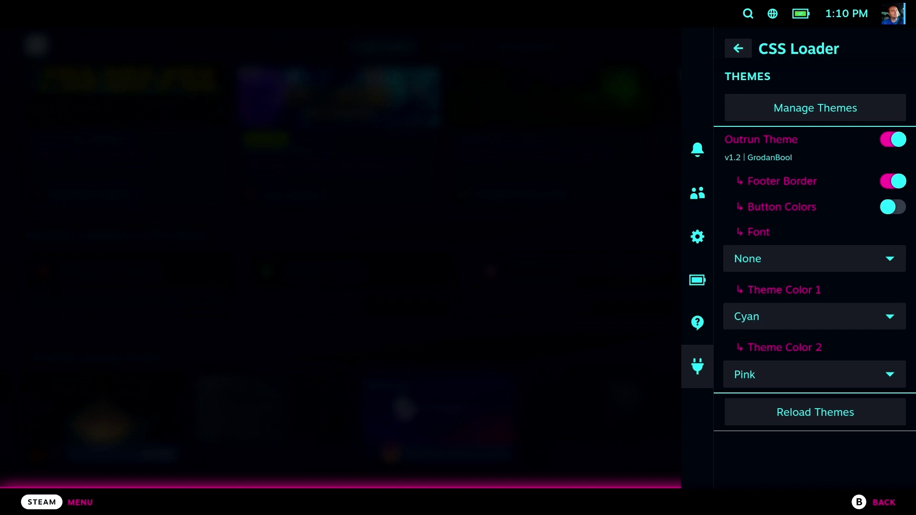
{"action": "key", "text": "Down"}
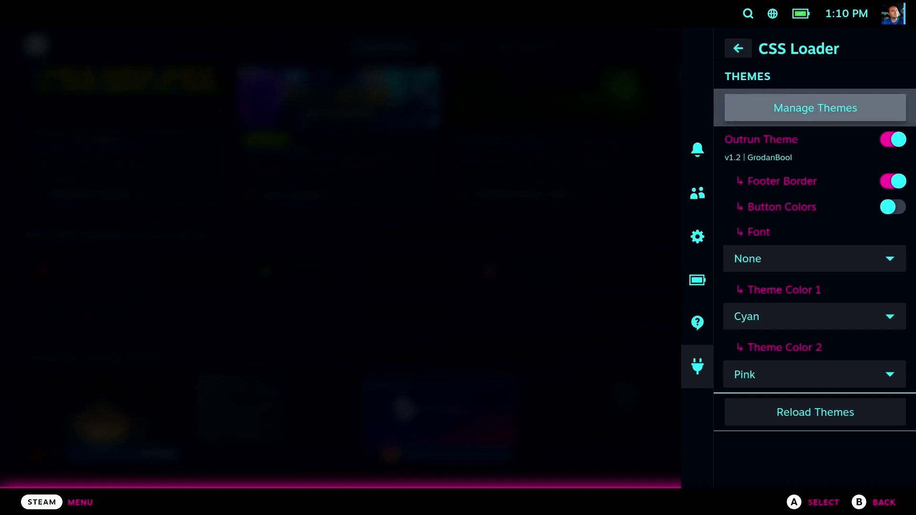
{"action": "key", "text": "Return"}
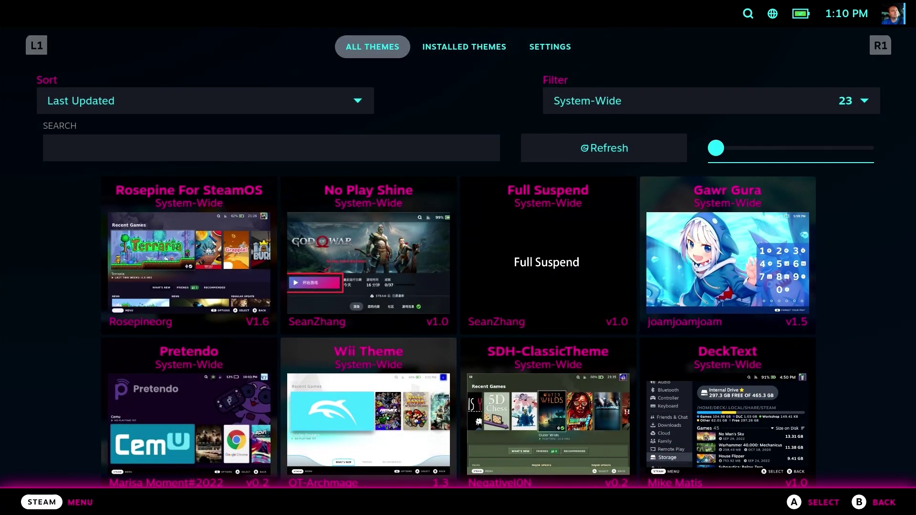
- Find the Pip-Boy theme further down the System-Wide list, open its page and install it
{"action": "key", "text": "Down"}
{"action": "key", "text": "Down"}
{"action": "key", "text": "Down"}
{"action": "key", "text": "Down"}
{"action": "key", "text": "Down"}
{"action": "key", "text": "Down"}
{"action": "key", "text": "Down"}
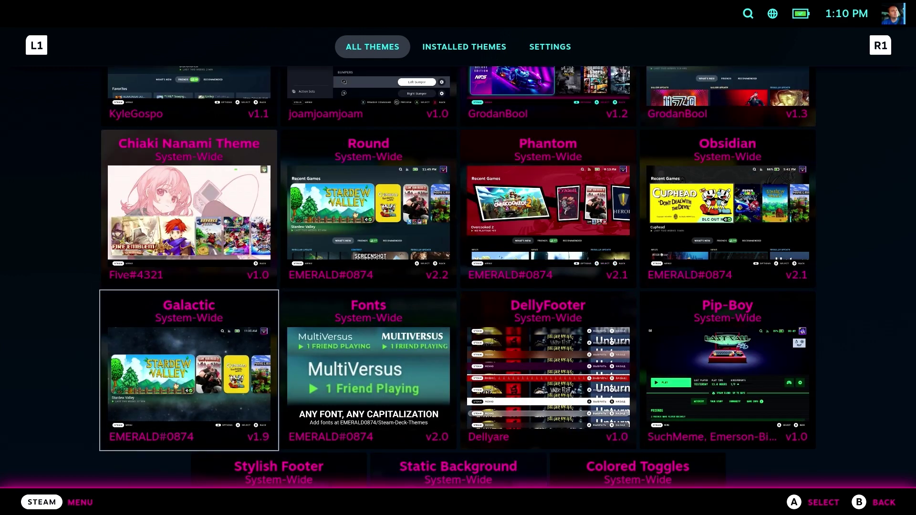
{"action": "key", "text": "Down"}
{"action": "key", "text": "Up"}
{"action": "key", "text": "Right"}
{"action": "key", "text": "Right"}
{"action": "key", "text": "Return"}
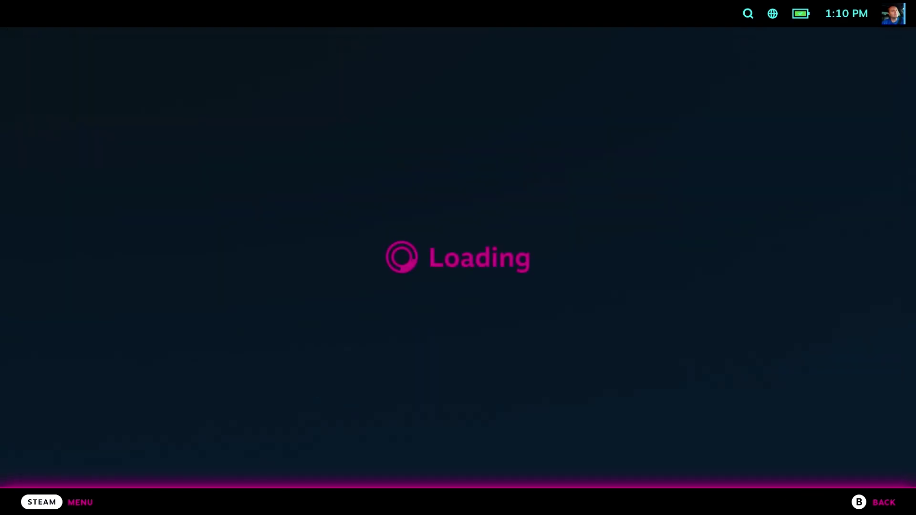
{"action": "key", "text": "Return"}
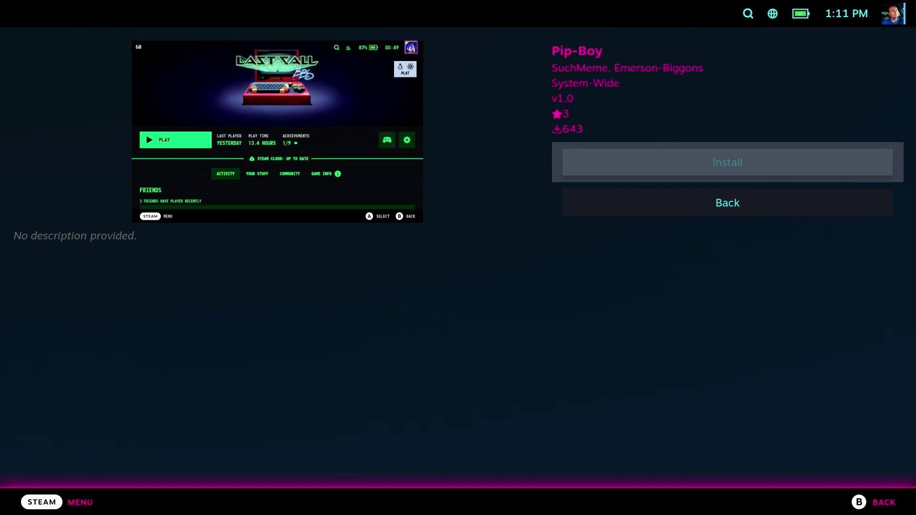
- Leave the Pip-Boy page for the theme list and bring up the CSS Loader plugin's installed theme toggles
{"action": "key", "text": "Escape"}
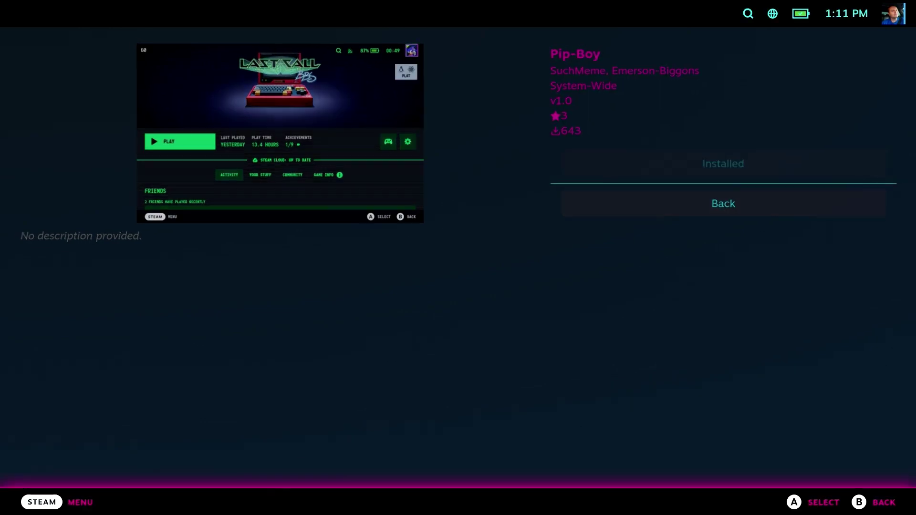
{"action": "key", "text": "ctrl+2"}
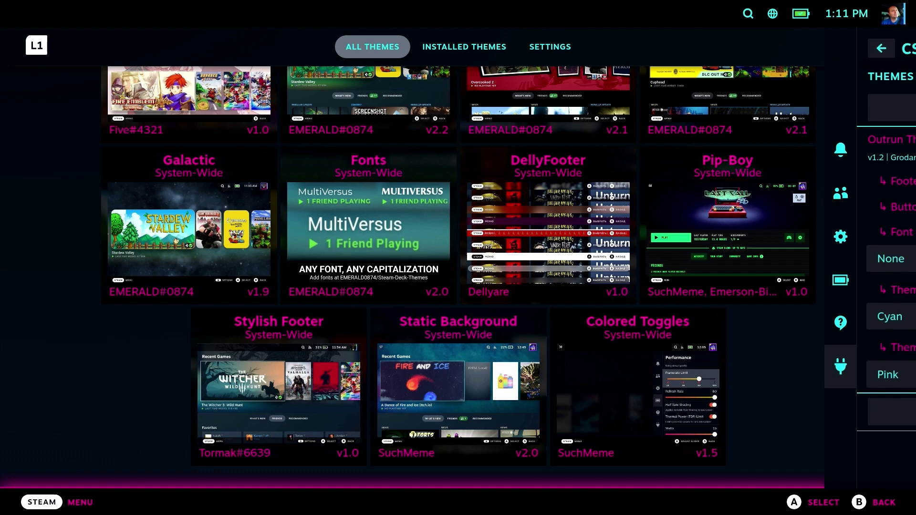
{"action": "key", "text": "Down"}
{"action": "key", "text": "Down"}
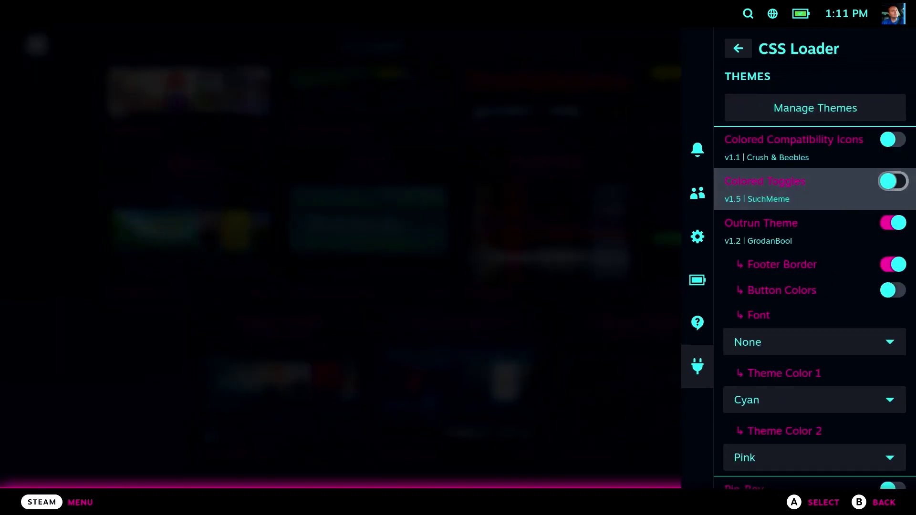
- Enable the Pip-Boy theme at the end of the CSS Loader theme list
{"action": "key", "text": "Up"}
{"action": "key", "text": "Down"}
{"action": "key", "text": "Down"}
{"action": "key", "text": "Down"}
{"action": "key", "text": "Down"}
{"action": "key", "text": "Down"}
{"action": "key", "text": "Down"}
{"action": "key", "text": "Down"}
{"action": "key", "text": "Down"}
{"action": "key", "text": "Down"}
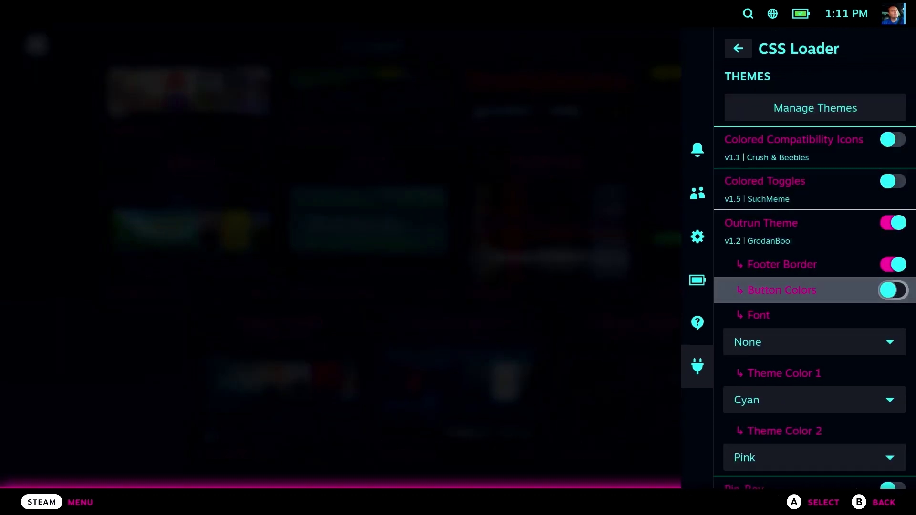
{"action": "key", "text": "Up"}
{"action": "key", "text": "Up"}
{"action": "key", "text": "Down"}
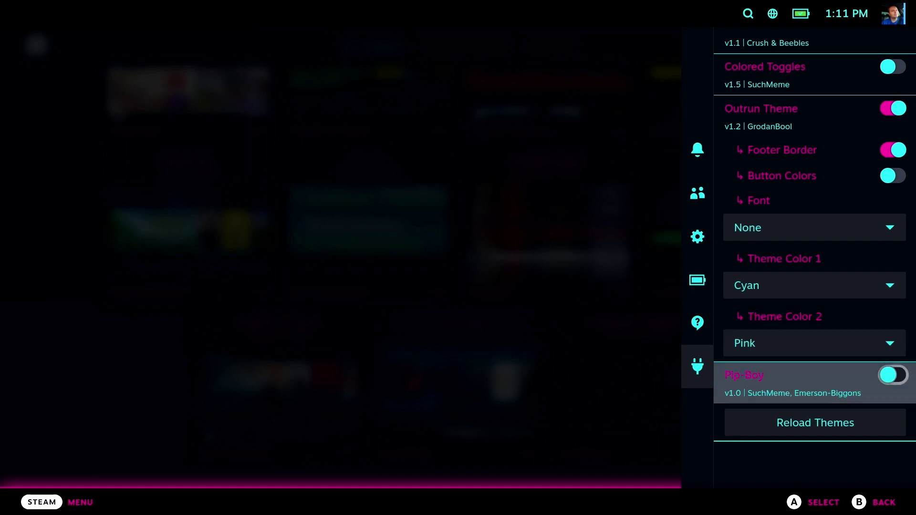
{"action": "key", "text": "Return"}
- Review the toggles and color options in the CSS Loader list, from Pip-Boy back up to Colored Compatibility Icons
{"action": "key", "text": "Up"}
{"action": "key", "text": "Up"}
{"action": "key", "text": "Up"}
{"action": "key", "text": "Up"}
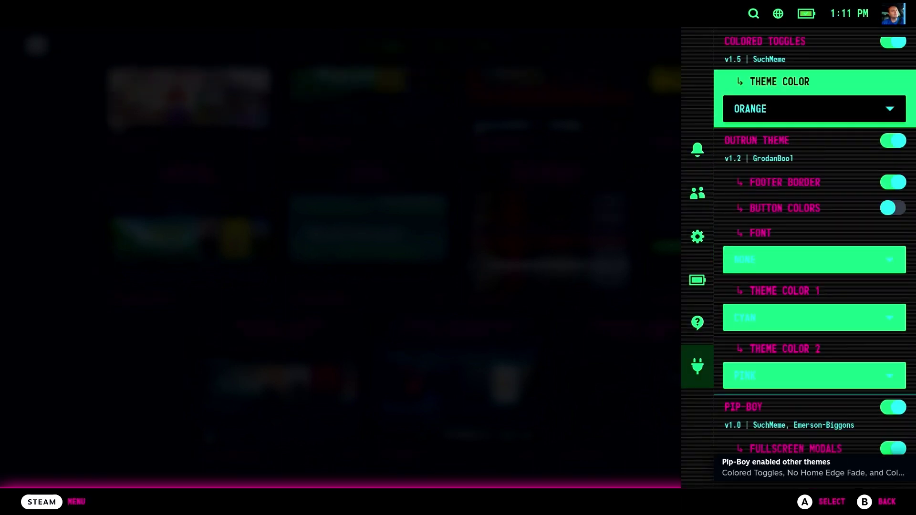
{"action": "key", "text": "Down"}
{"action": "key", "text": "Up"}
{"action": "key", "text": "Up"}
{"action": "key", "text": "Up"}
{"action": "key", "text": "Up"}
{"action": "key", "text": "Up"}
{"action": "key", "text": "Up"}
{"action": "key", "text": "Up"}
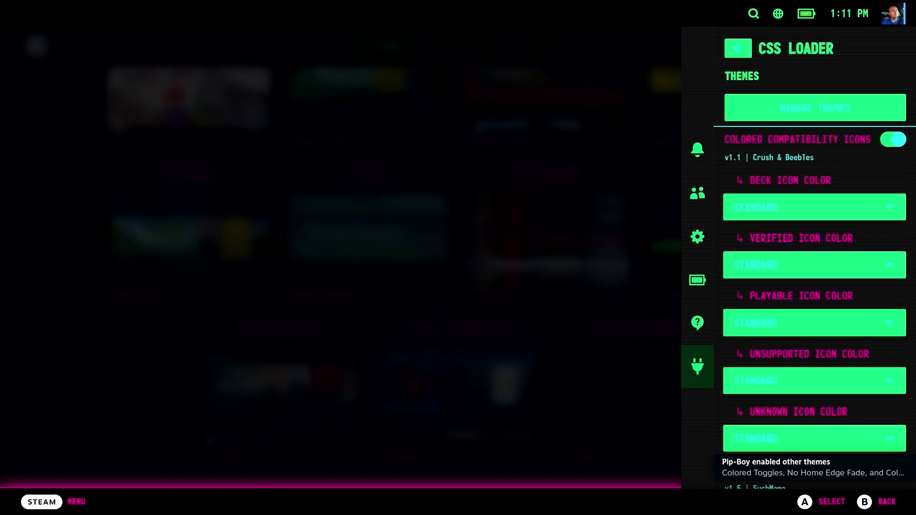
- Go back to the Decky plugin list and reopen CSS Loader
{"action": "key", "text": "Escape"}
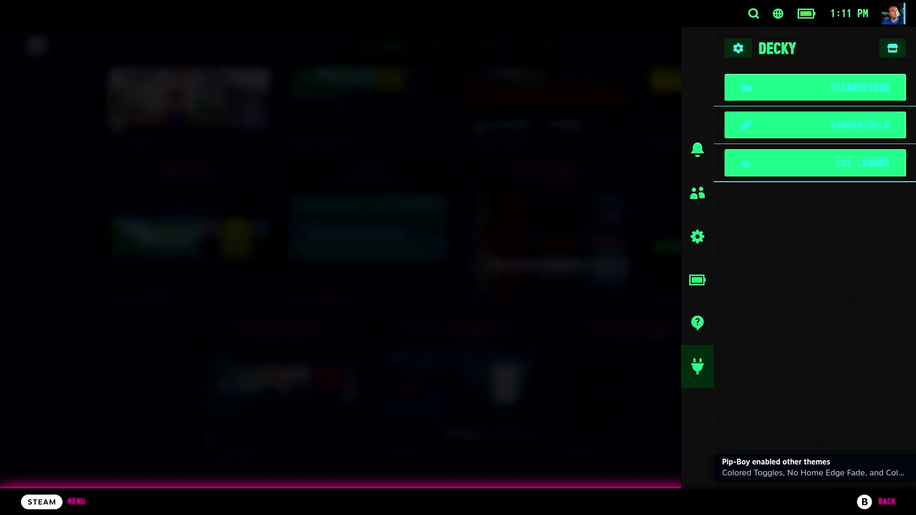
{"action": "key", "text": "Down"}
{"action": "key", "text": "Down"}
{"action": "key", "text": "Down"}
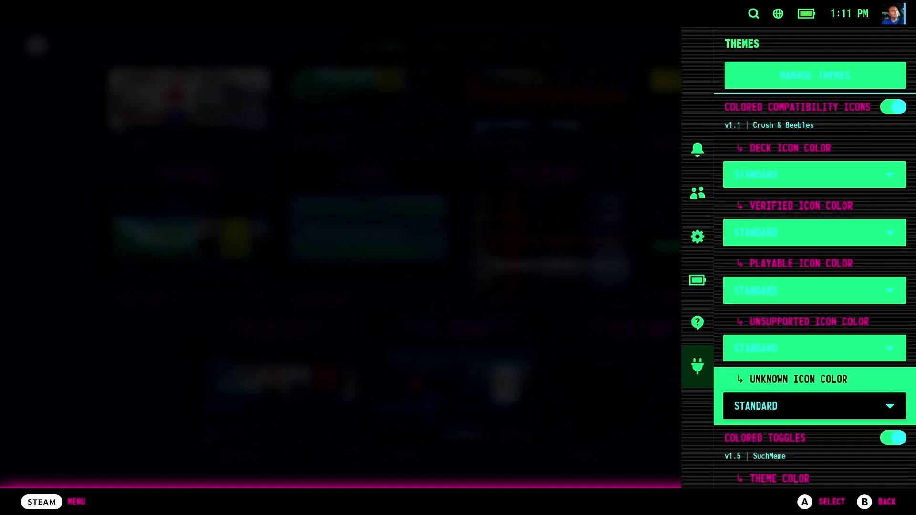
- Turn off the Outrun Theme in the CSS Loader theme list
{"action": "key", "text": "Down"}
{"action": "key", "text": "Down"}
{"action": "key", "text": "Down"}
{"action": "key", "text": "Down"}
{"action": "key", "text": "Down"}
{"action": "key", "text": "Down"}
{"action": "key", "text": "Down"}
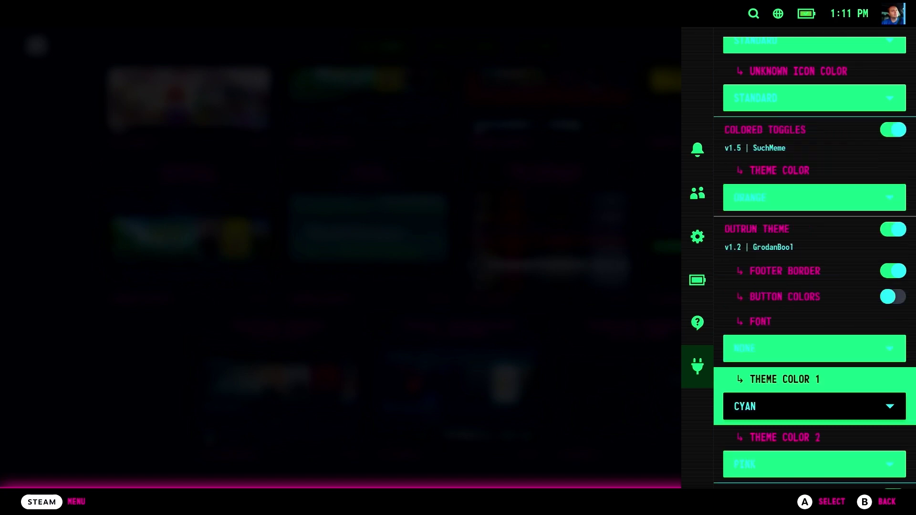
{"action": "key", "text": "Down"}
{"action": "key", "text": "Up"}
{"action": "key", "text": "Up"}
{"action": "key", "text": "Up"}
{"action": "key", "text": "Up"}
{"action": "key", "text": "Up"}
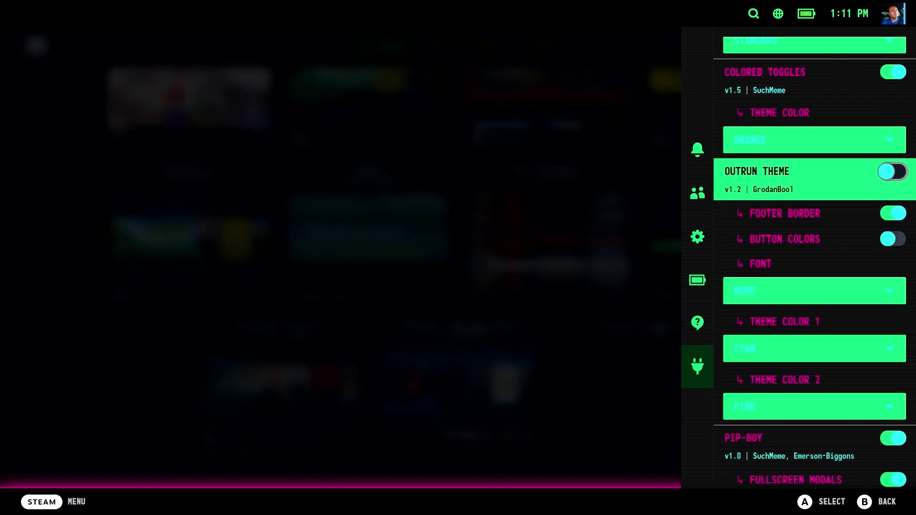
- Leave the plugin panel, view the theme manager's Settings page, and return to the home screen
{"action": "key", "text": "Escape"}
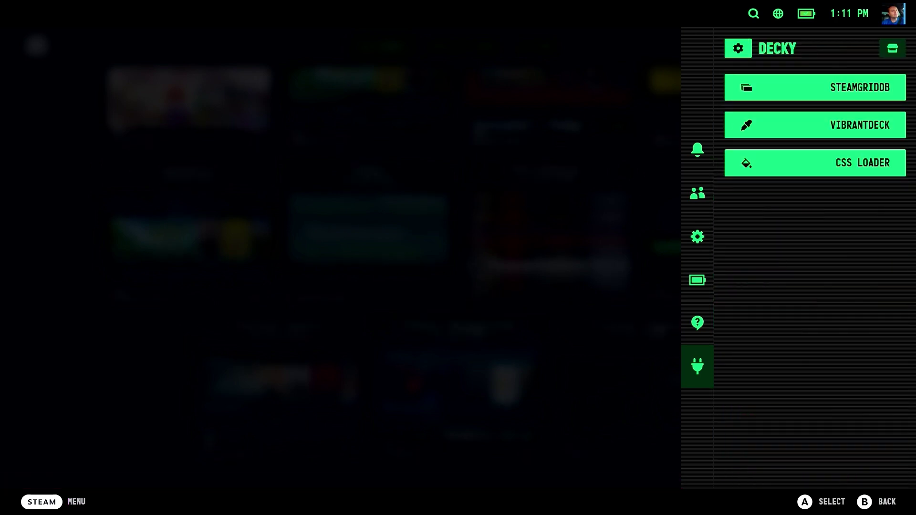
{"action": "key", "text": "Return"}
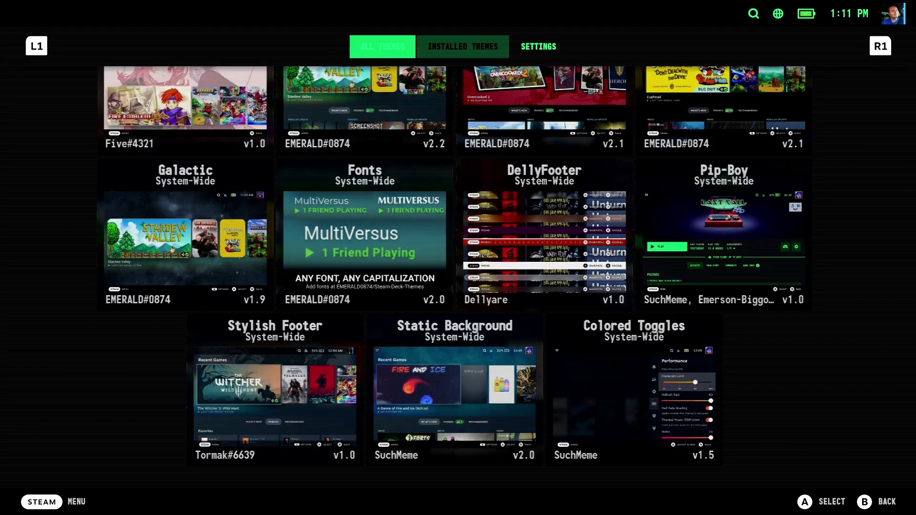
{"action": "key", "text": "Tab"}
{"action": "key", "text": "Tab"}
{"action": "key", "text": "Down"}
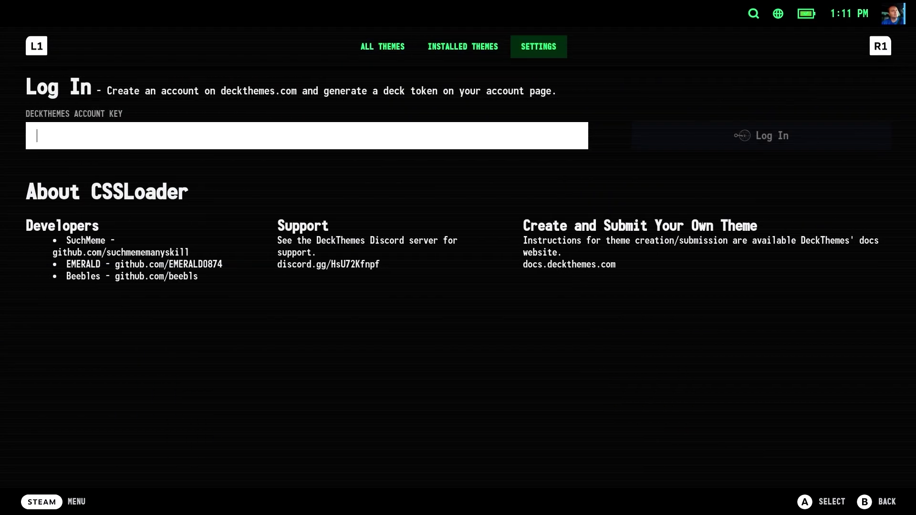
{"action": "key", "text": "Up"}
{"action": "key", "text": "Escape"}
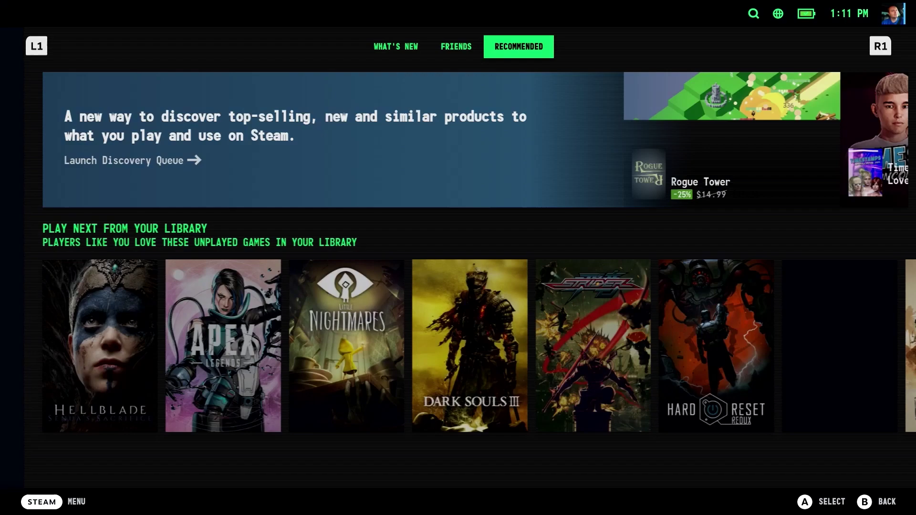
- Open the game library and look through its sections, including Non-Steam, All Games and Great on Deck, in the Pip-Boy theme
{"action": "key", "text": "ctrl+1"}
{"action": "key", "text": "Down"}
{"action": "key", "text": "Return"}
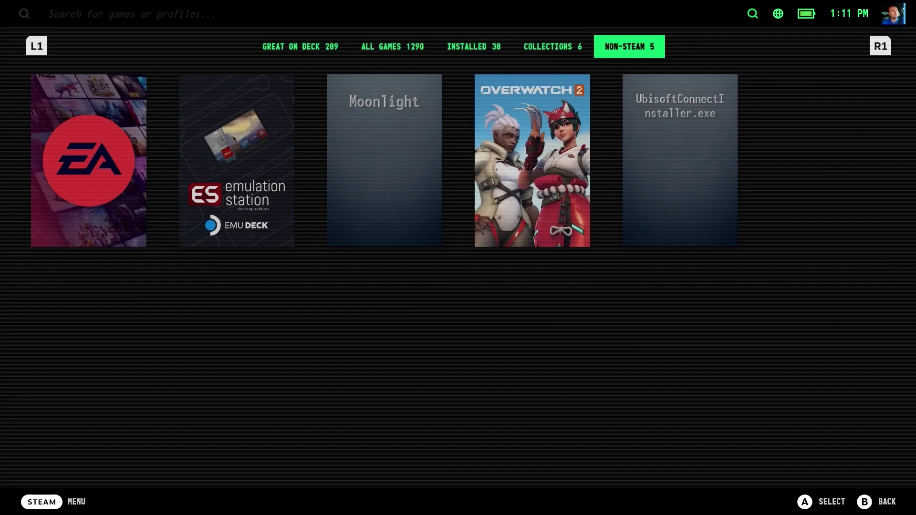
{"action": "key", "text": "Tab"}
{"action": "key", "text": "Tab"}
{"action": "key", "text": "Tab"}
{"action": "key", "text": "Tab"}
{"action": "key", "text": "Tab"}
{"action": "key", "text": "Tab"}
{"action": "key", "text": "Tab"}
{"action": "key", "text": "Tab"}
{"action": "key", "text": "Tab"}
{"action": "key", "text": "Tab"}
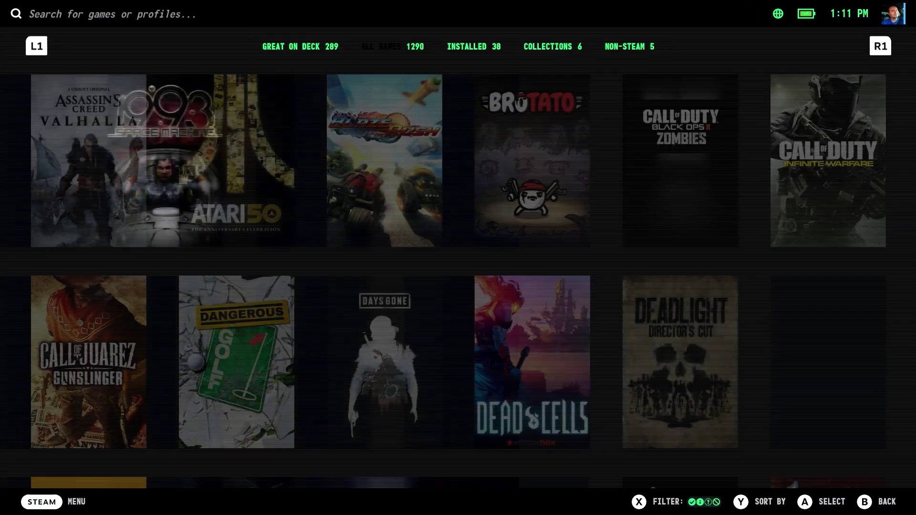
{"action": "key", "text": "Tab"}
{"action": "key", "text": "Tab"}
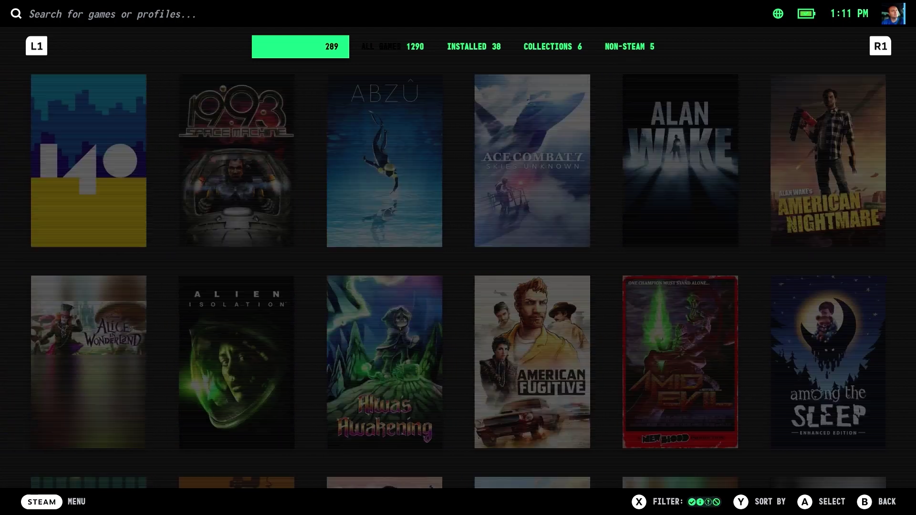
- Leave the library and go to the home screen's What's New section
{"action": "key", "text": "Escape"}
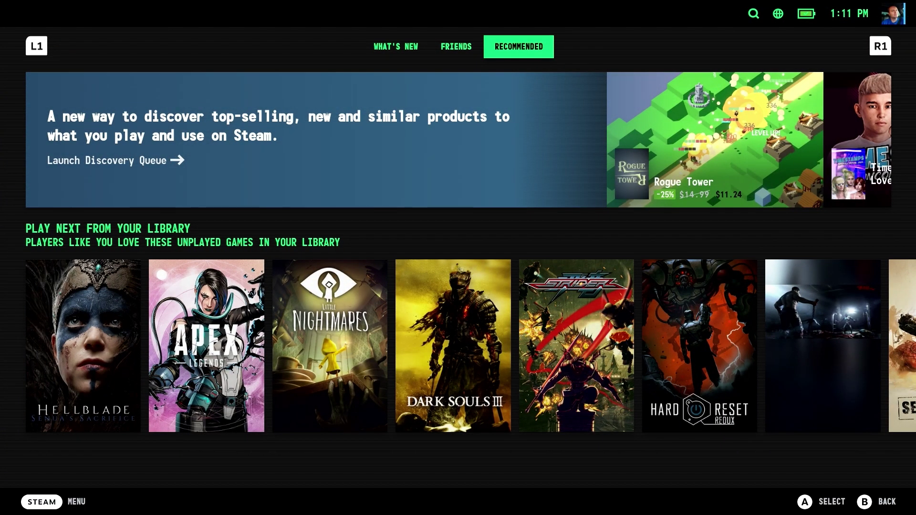
{"action": "key", "text": "ctrl+1"}
{"action": "key", "text": "Up"}
{"action": "key", "text": "Return"}
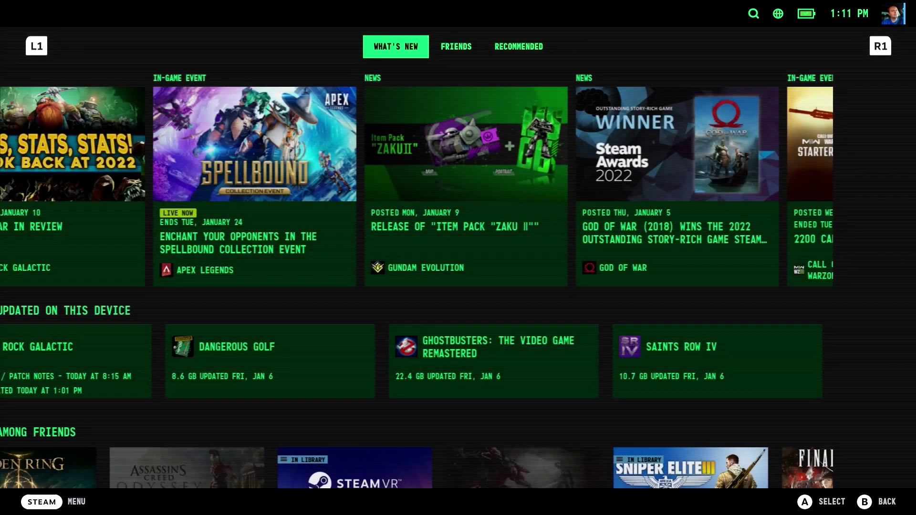
- Look through the home screen's recently updated games and the Trending Among Friends row
{"action": "key", "text": "Down"}
{"action": "key", "text": "Down"}
{"action": "key", "text": "Down"}
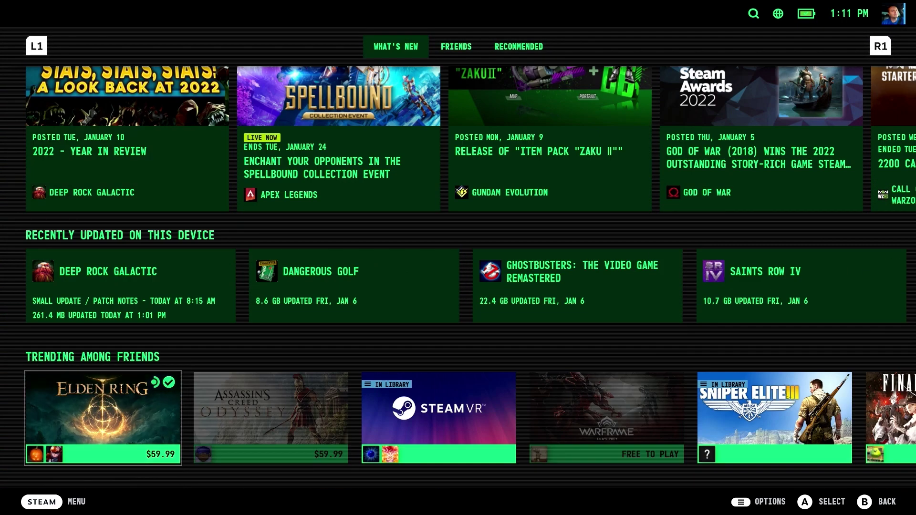
{"action": "key", "text": "Right"}
{"action": "key", "text": "Right"}
{"action": "key", "text": "Right"}
{"action": "key", "text": "Right"}
{"action": "key", "text": "Right"}
{"action": "key", "text": "Right"}
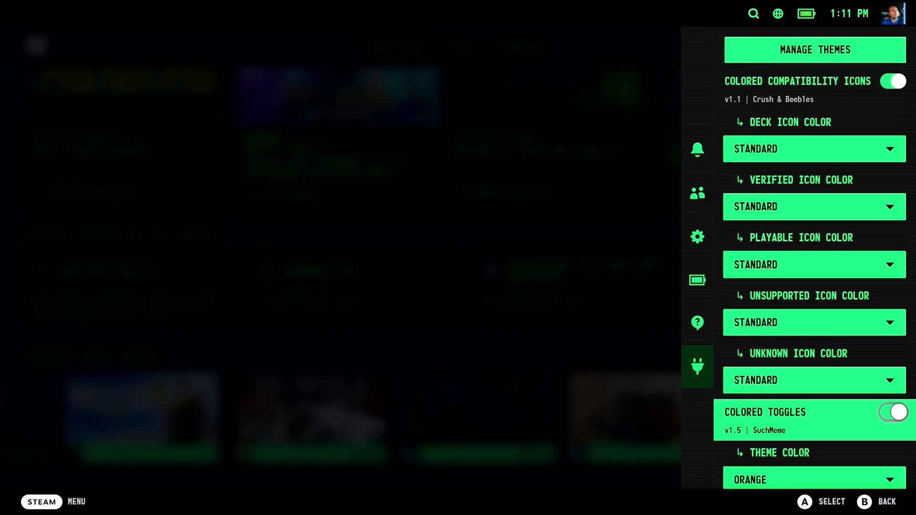
- Turn off the enabled CSS Loader themes, including Pip-Boy and Colored Toggles
{"action": "key", "text": "Down"}
{"action": "key", "text": "Down"}
{"action": "key", "text": "Up"}
{"action": "key", "text": "Up"}
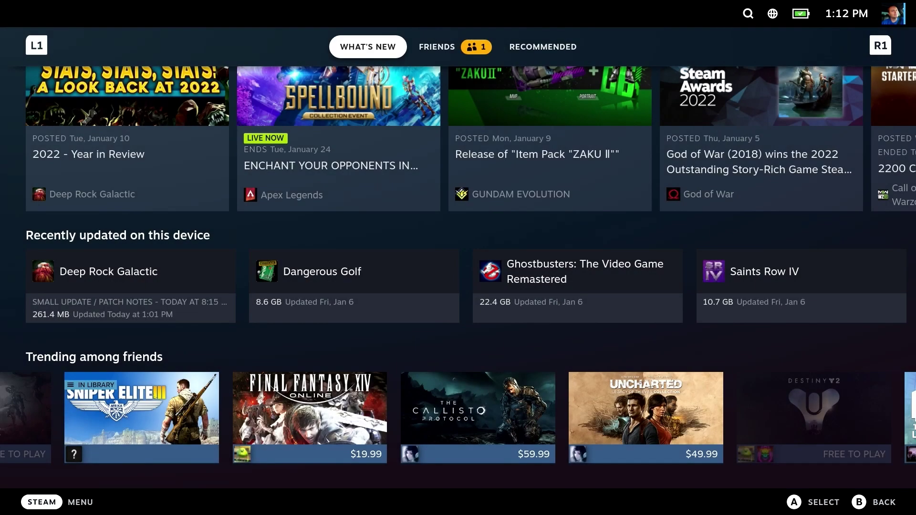
- View the home screen's Recommended section and open the game library
{"action": "key", "text": "Tab"}
{"action": "key", "text": "Tab"}
{"action": "key", "text": "super"}
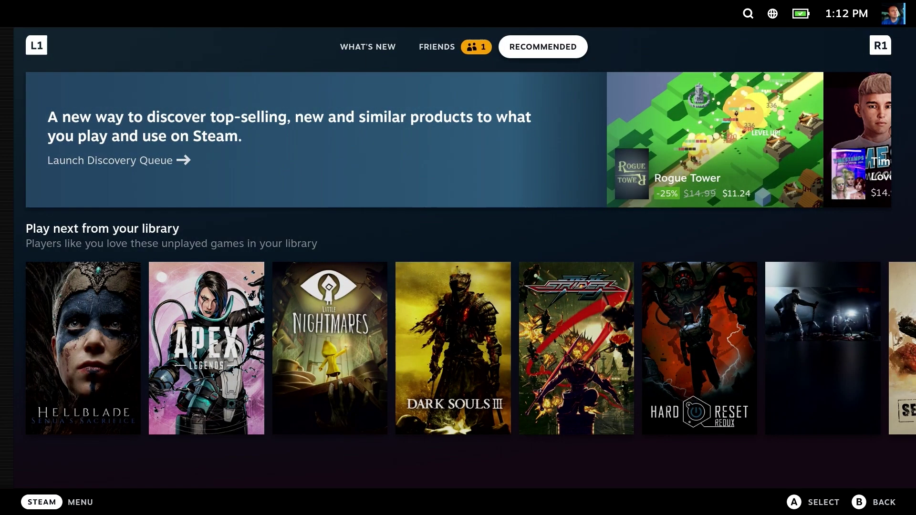
{"action": "key", "text": "Down"}
{"action": "key", "text": "Return"}
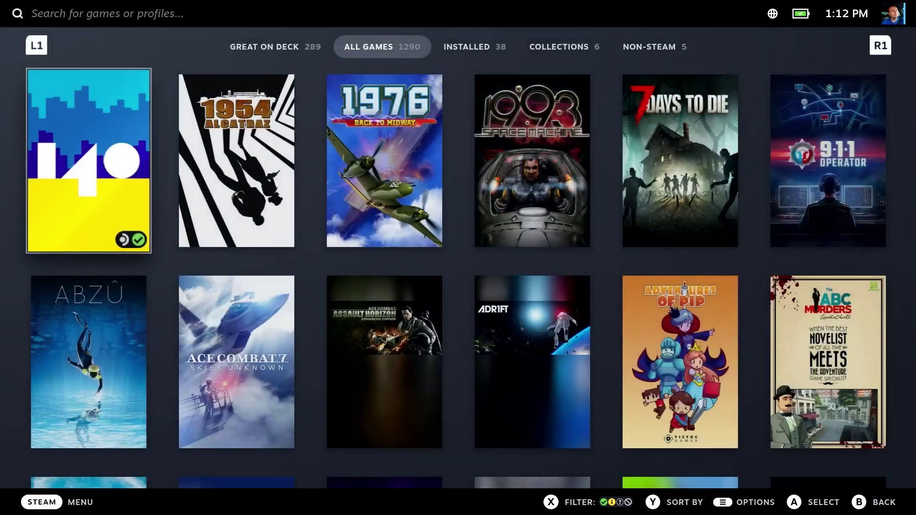
- Go to the library's Non-Steam section and open the Moonlight page
{"action": "key", "text": "Tab"}
{"action": "key", "text": "Tab"}
{"action": "key", "text": "Tab"}
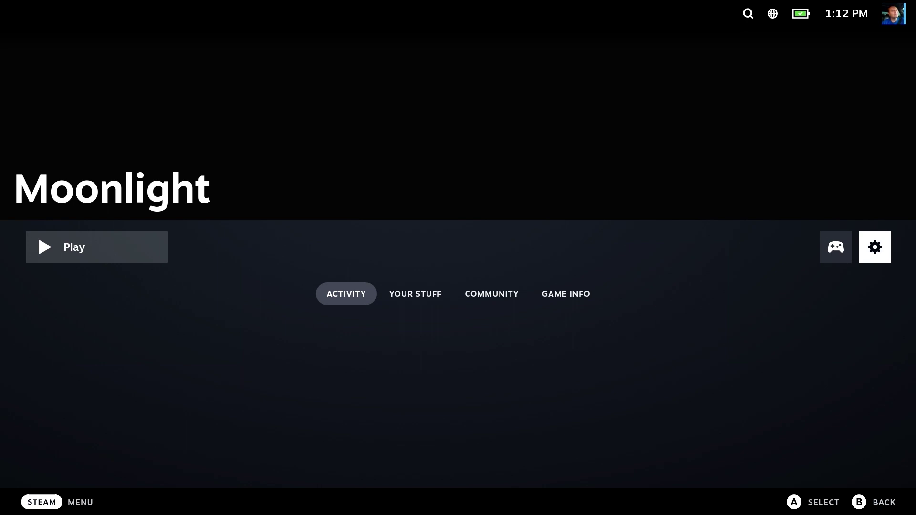
- Open the artwork changer for Moonlight from its game options
{"action": "key", "text": "Return"}
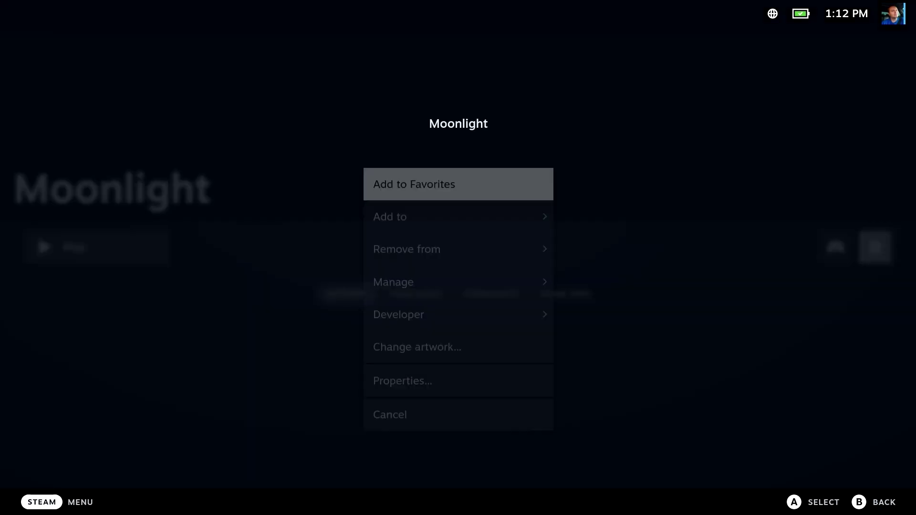
{"action": "key", "text": "Down"}
{"action": "key", "text": "Down"}
{"action": "key", "text": "Down"}
{"action": "key", "text": "Down"}
{"action": "key", "text": "Down"}
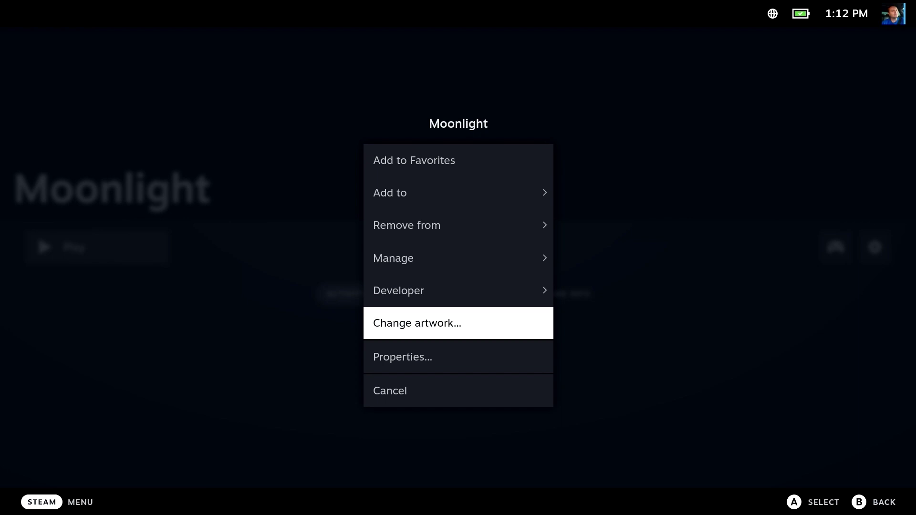
{"action": "key", "text": "Return"}
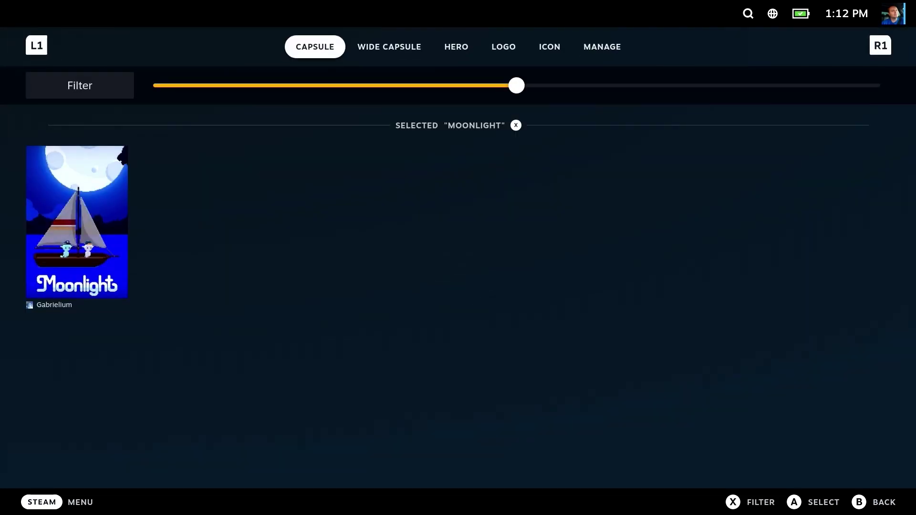
- Examine the capsule, wide capsule and hero artwork offered for Moonlight, and return to its game page
{"action": "key", "text": "Page_Down"}
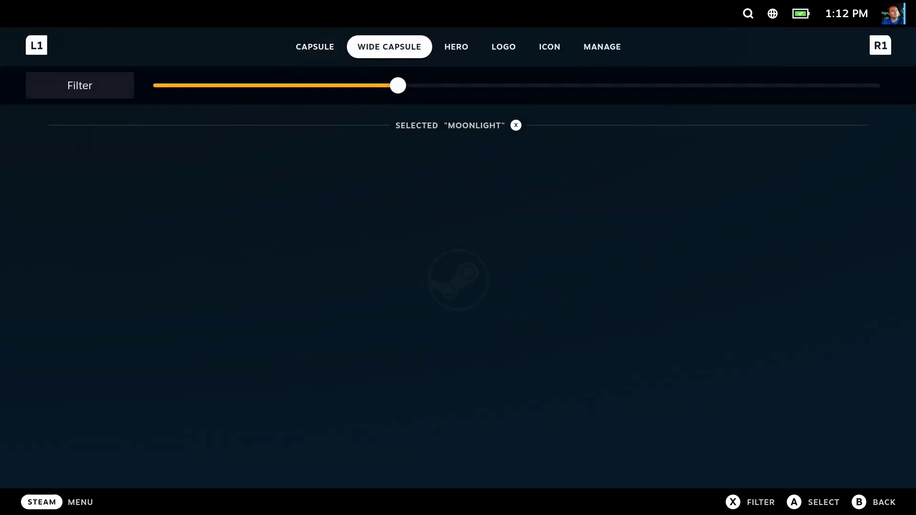
{"action": "key", "text": "Page_Up"}
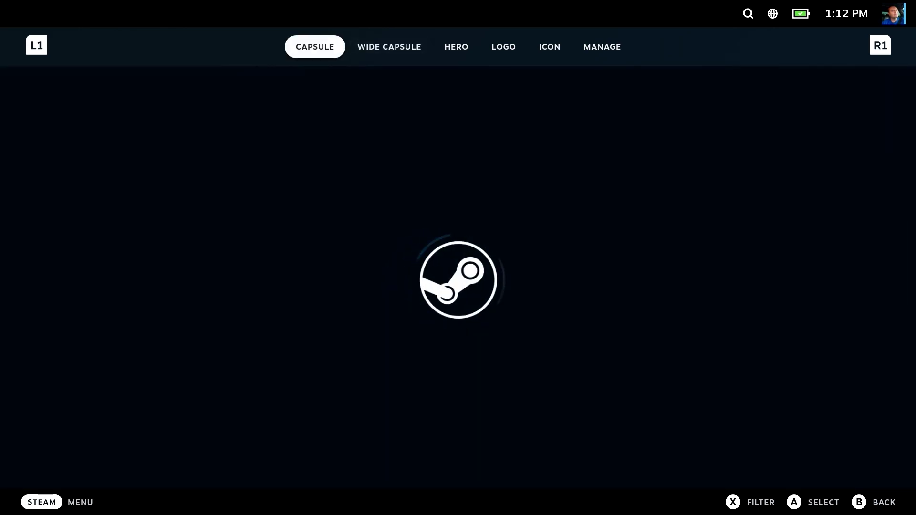
{"action": "key", "text": "Down"}
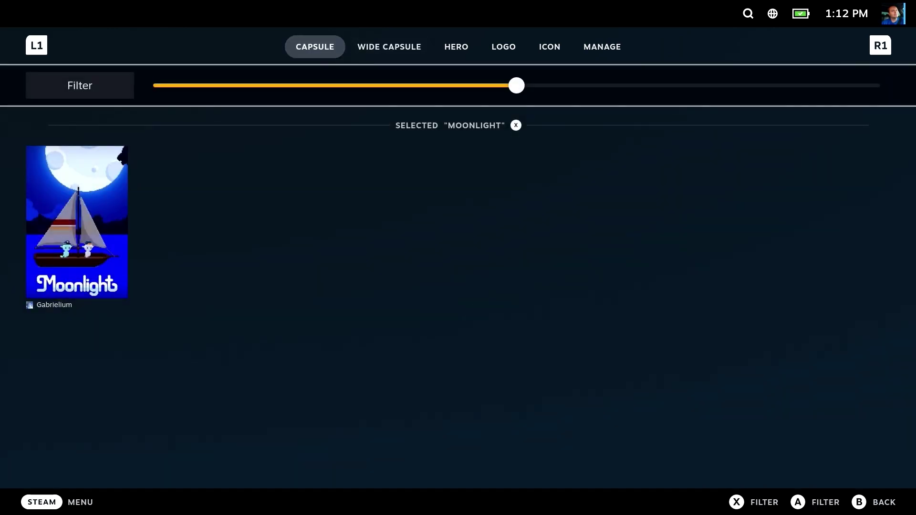
{"action": "key", "text": "Down"}
{"action": "key", "text": "Up"}
{"action": "key", "text": "Page_Down"}
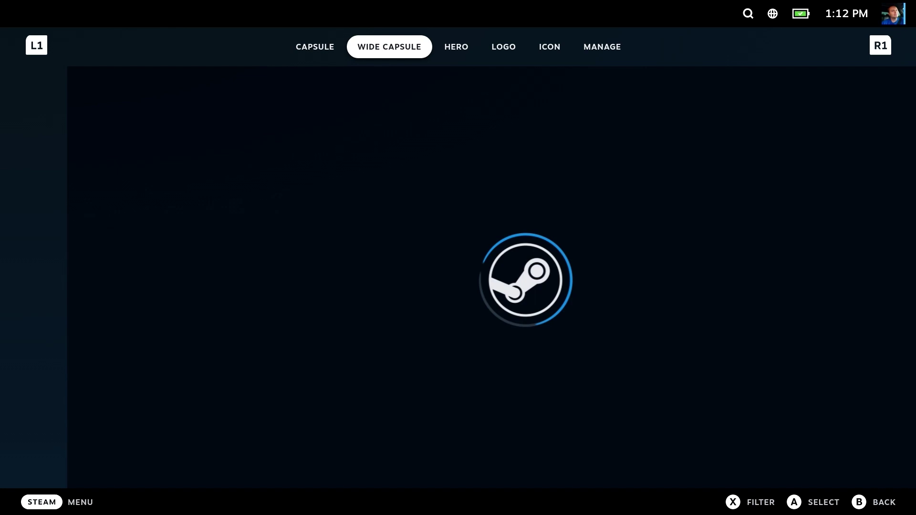
{"action": "key", "text": "Page_Down"}
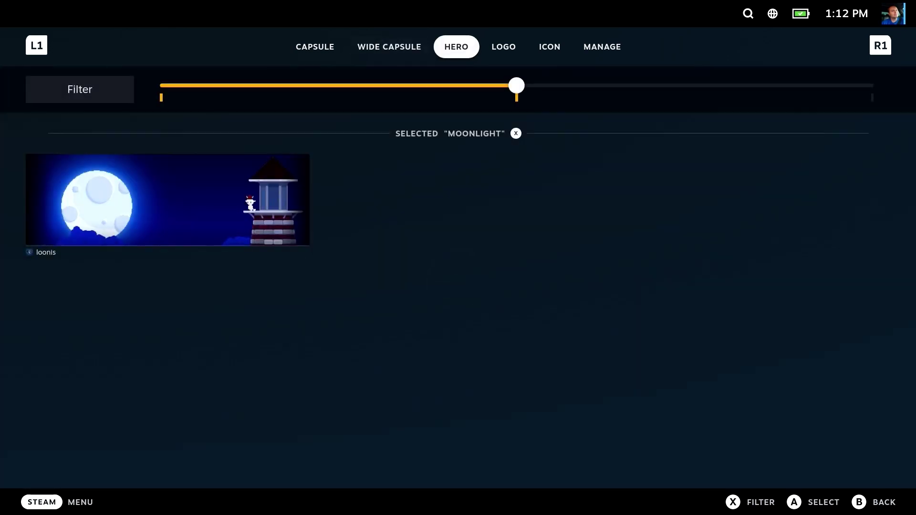
{"action": "key", "text": "Escape"}
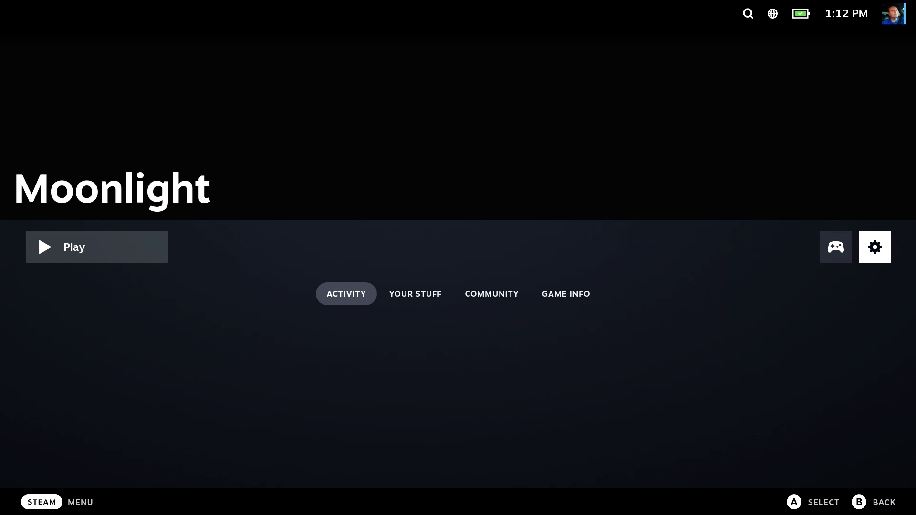
- View Moonlight's shortcut properties from its game options and return to its game page
{"action": "key", "text": "Left"}
{"action": "key", "text": "Right"}
{"action": "key", "text": "Return"}
{"action": "key", "text": "Down"}
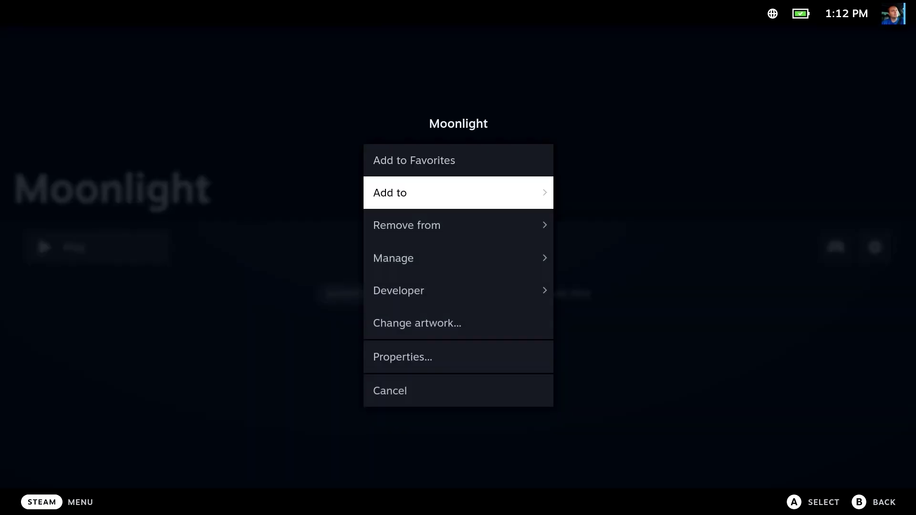
{"action": "key", "text": "Down"}
{"action": "key", "text": "Down"}
{"action": "key", "text": "Down"}
{"action": "key", "text": "Down"}
{"action": "key", "text": "Return"}
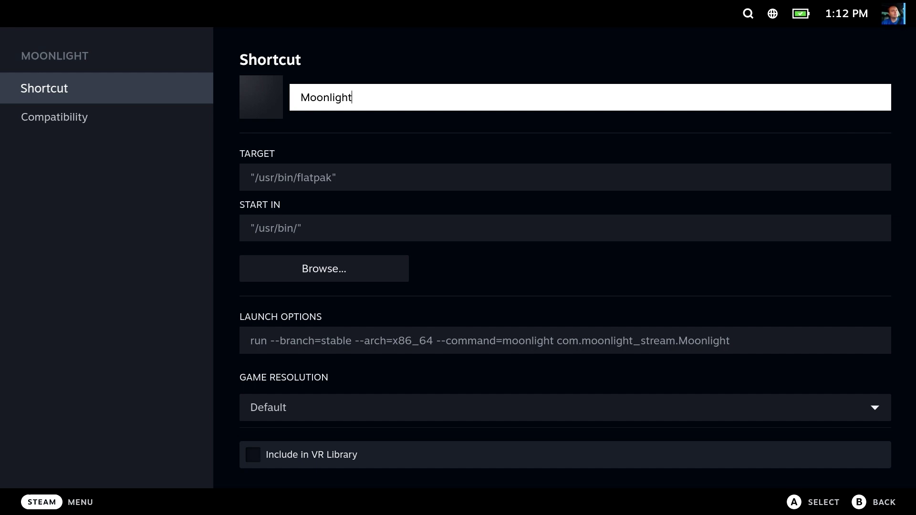
{"action": "key", "text": "Escape"}
{"action": "key", "text": "Escape"}
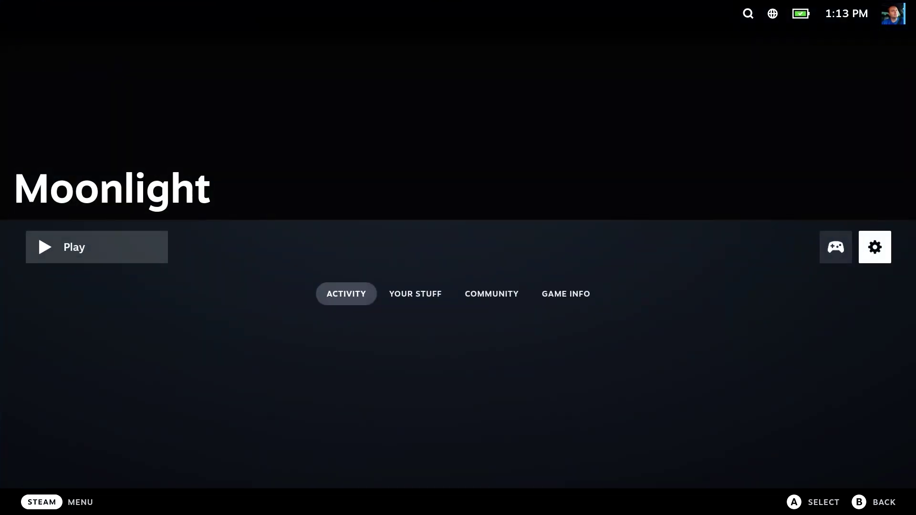
- Check the capsule artwork section for Moonlight from its game options and return to its game page
{"action": "key", "text": "Return"}
{"action": "key", "text": "Down"}
{"action": "key", "text": "Down"}
{"action": "key", "text": "Down"}
{"action": "key", "text": "Down"}
{"action": "key", "text": "Down"}
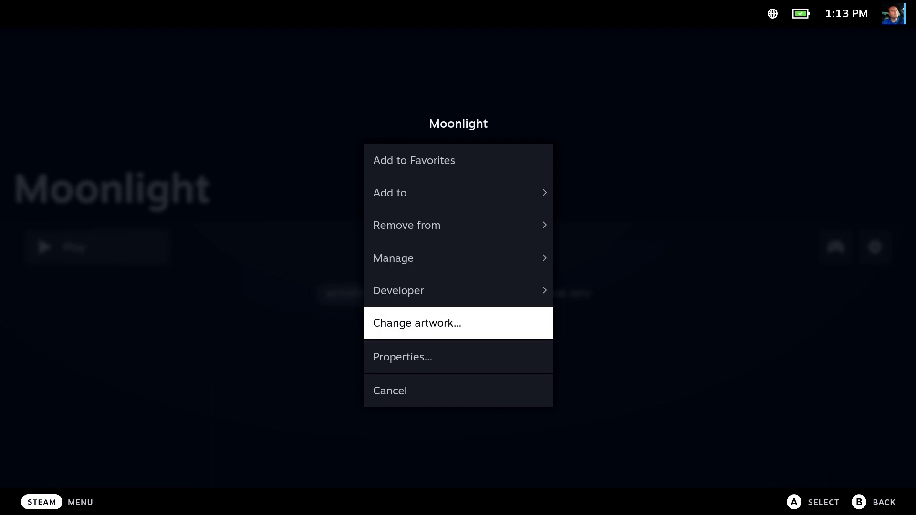
{"action": "key", "text": "Return"}
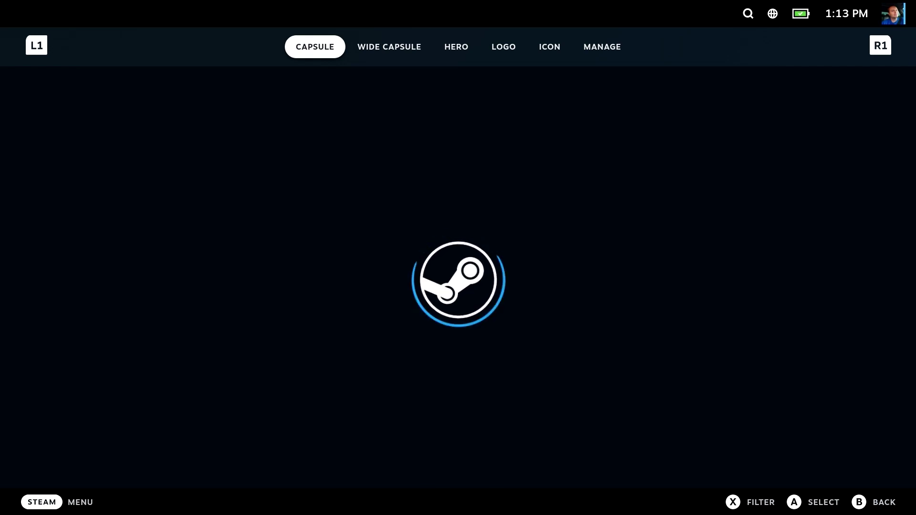
{"action": "key", "text": "Escape"}
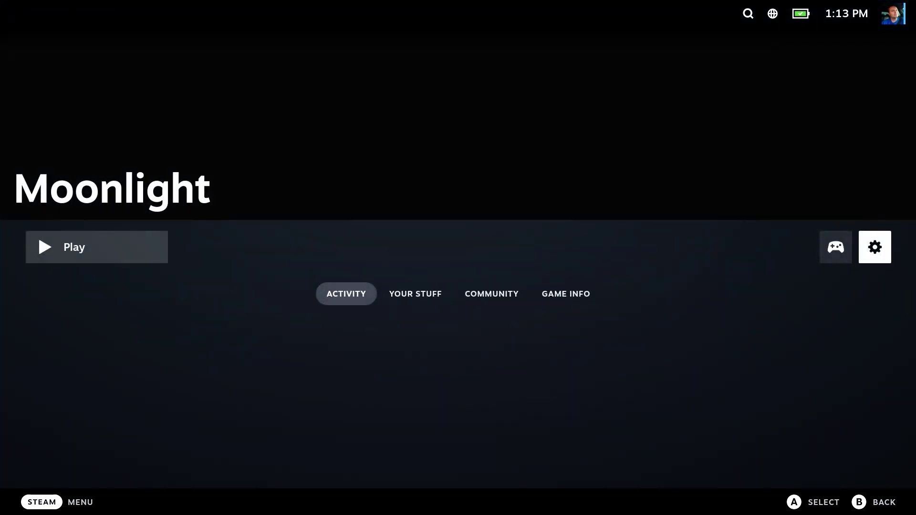
- Check Moonlight's wide capsule and hero artwork sections, and return to the Non-Steam library section
{"action": "key", "text": "Return"}
{"action": "key", "text": "Down"}
{"action": "key", "text": "Down"}
{"action": "key", "text": "Down"}
{"action": "key", "text": "Down"}
{"action": "key", "text": "Return"}
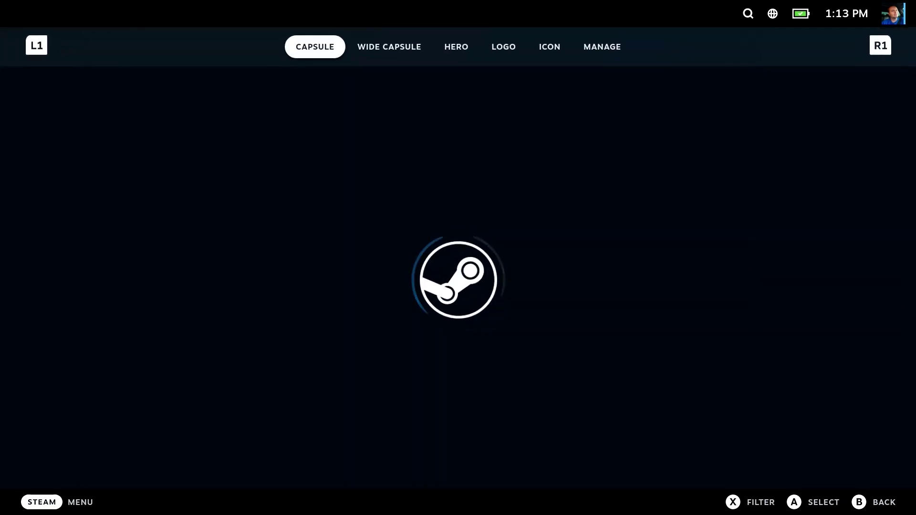
{"action": "key", "text": "Right"}
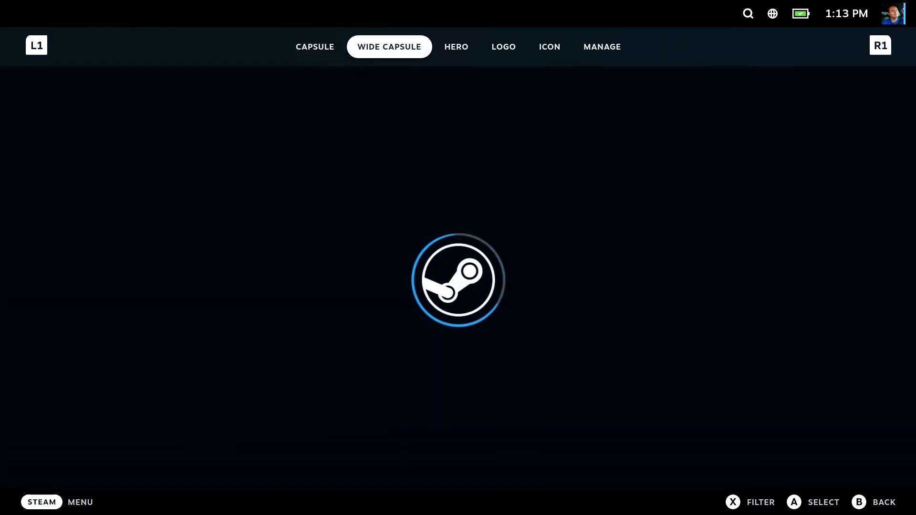
{"action": "key", "text": "Right"}
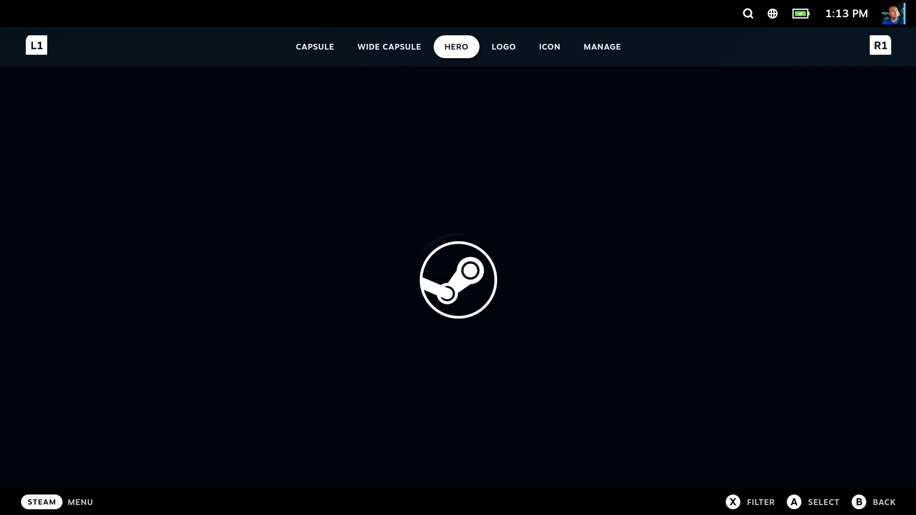
{"action": "key", "text": "Escape"}
{"action": "key", "text": "Escape"}
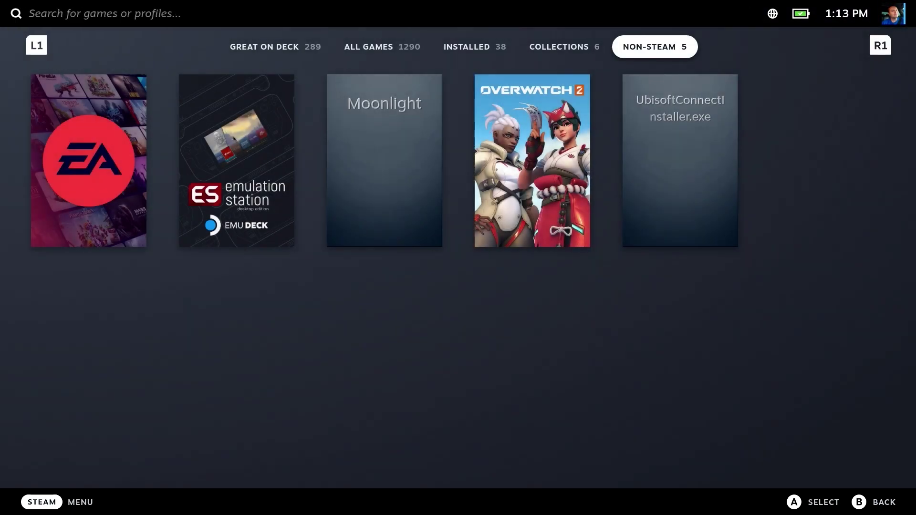
- Open the UbisoftConnectInstaller.exe page from the library's Non-Steam section
{"action": "key", "text": "Left"}
{"action": "key", "text": "Left"}
{"action": "key", "text": "Left"}
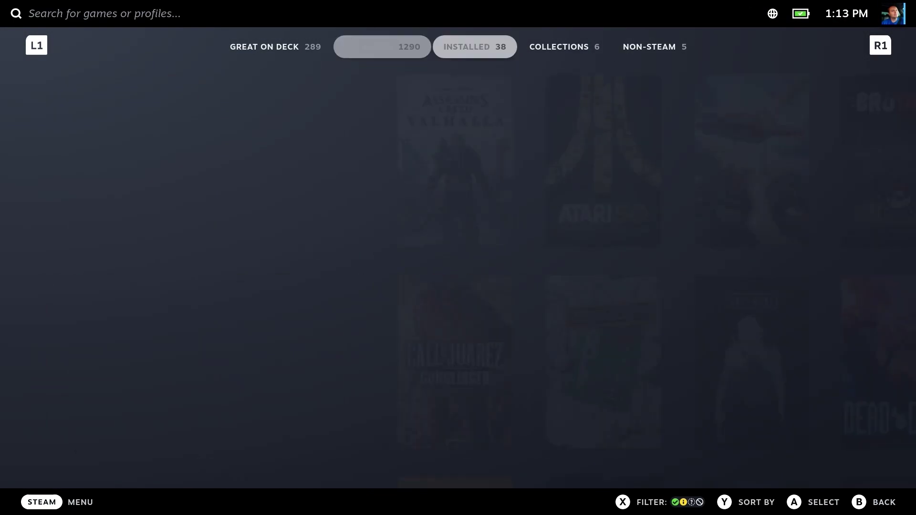
{"action": "key", "text": "Right"}
{"action": "key", "text": "Right"}
{"action": "key", "text": "Right"}
{"action": "key", "text": "Down"}
{"action": "key", "text": "Right"}
{"action": "key", "text": "Right"}
{"action": "key", "text": "Right"}
{"action": "key", "text": "Right"}
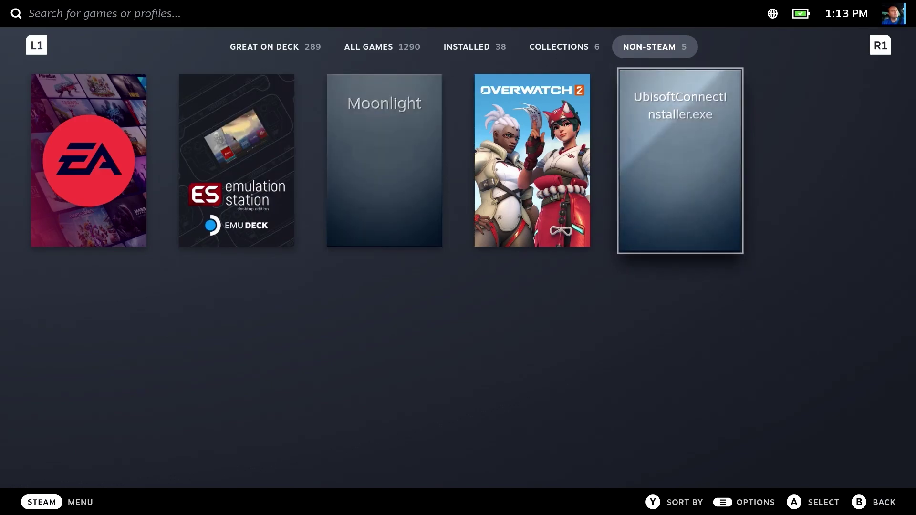
{"action": "key", "text": "Return"}
- Check the capsule artwork offered for UbisoftConnectInstaller.exe through its game options and return to the Non-Steam section
{"action": "key", "text": "Right"}
{"action": "key", "text": "Right"}
{"action": "key", "text": "Return"}
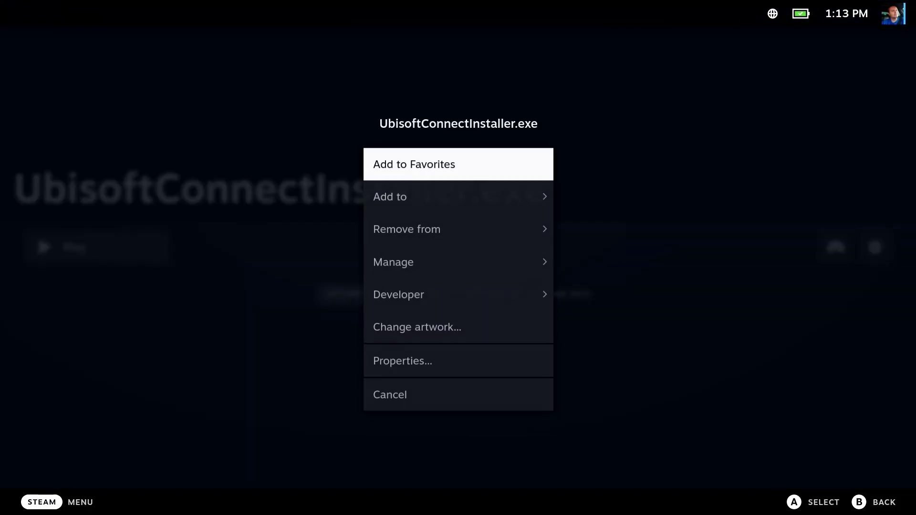
{"action": "key", "text": "Down"}
{"action": "key", "text": "Down"}
{"action": "key", "text": "Down"}
{"action": "key", "text": "Down"}
{"action": "key", "text": "Down"}
{"action": "key", "text": "Return"}
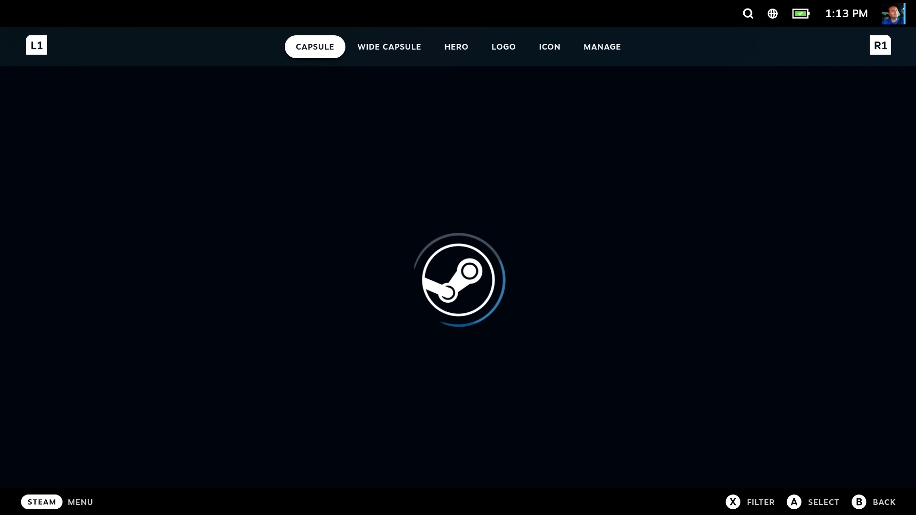
{"action": "key", "text": "Escape"}
{"action": "key", "text": "Escape"}
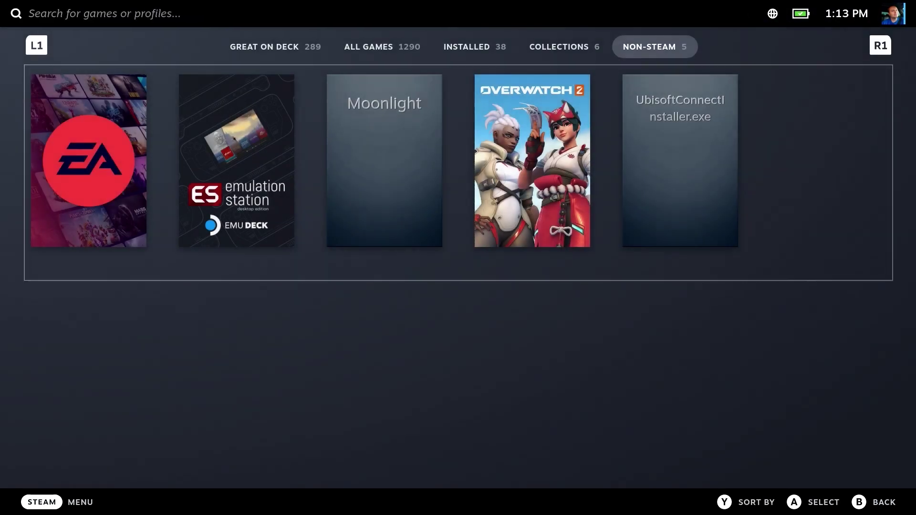
- Go to the library's Installed section and open the Call of Duty: Black Ops II - Zombies page
{"action": "key", "text": "Page_Up"}
{"action": "key", "text": "Page_Up"}
{"action": "key", "text": "Down"}
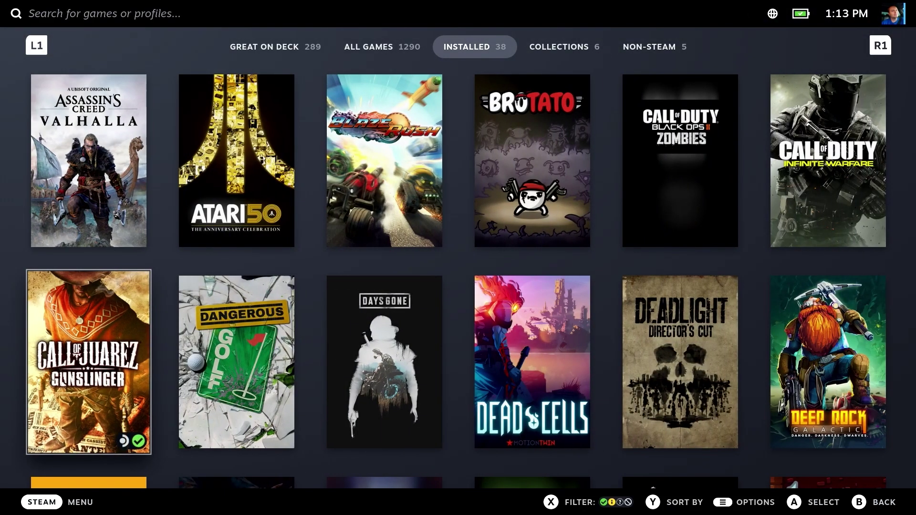
{"action": "key", "text": "Right"}
{"action": "key", "text": "Right"}
{"action": "key", "text": "Right"}
{"action": "key", "text": "Up"}
{"action": "key", "text": "Right"}
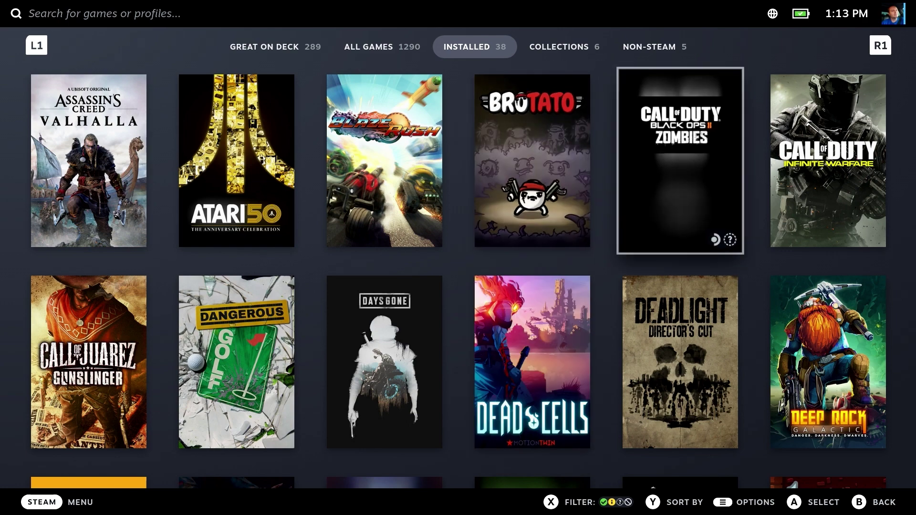
{"action": "key", "text": "Return"}
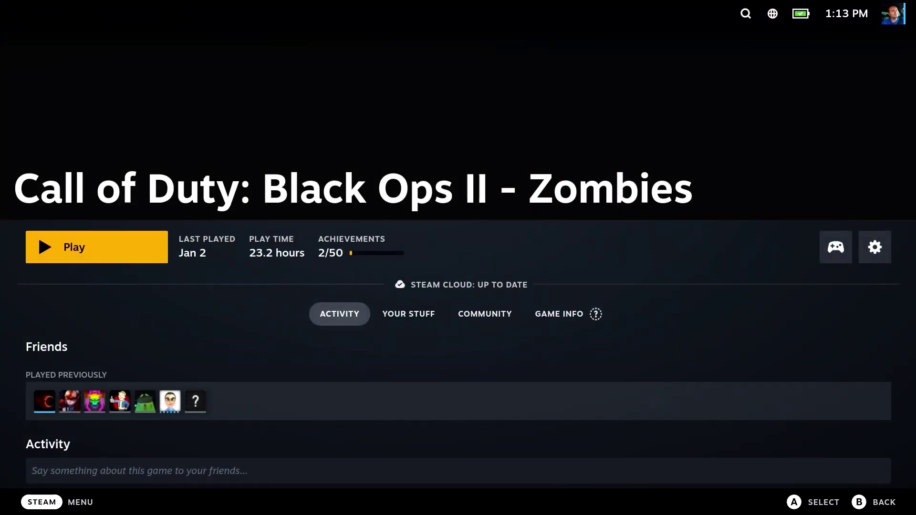
- Open the artwork changer for Call of Duty: Black Ops II - Zombies from its game options
{"action": "key", "text": "Right"}
{"action": "key", "text": "Right"}
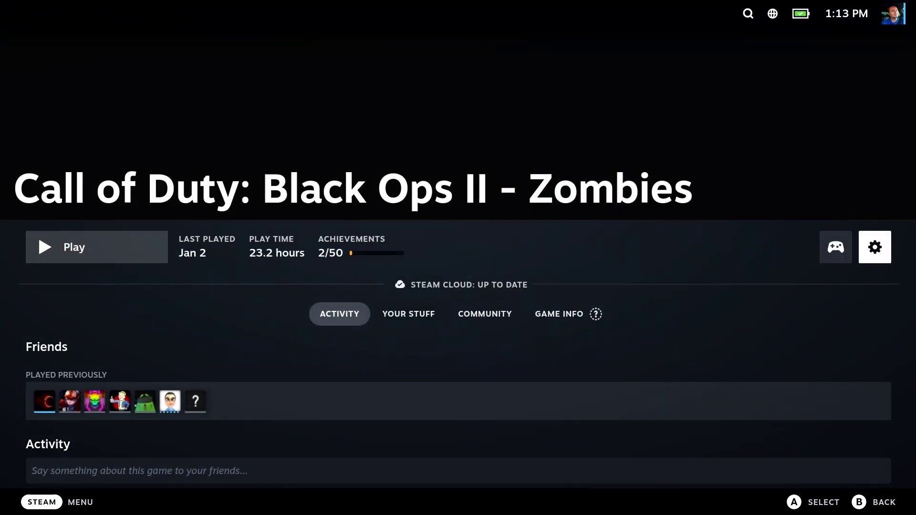
{"action": "key", "text": "Return"}
{"action": "key", "text": "Down"}
{"action": "key", "text": "Down"}
{"action": "key", "text": "Down"}
{"action": "key", "text": "Down"}
{"action": "key", "text": "Down"}
{"action": "key", "text": "Return"}
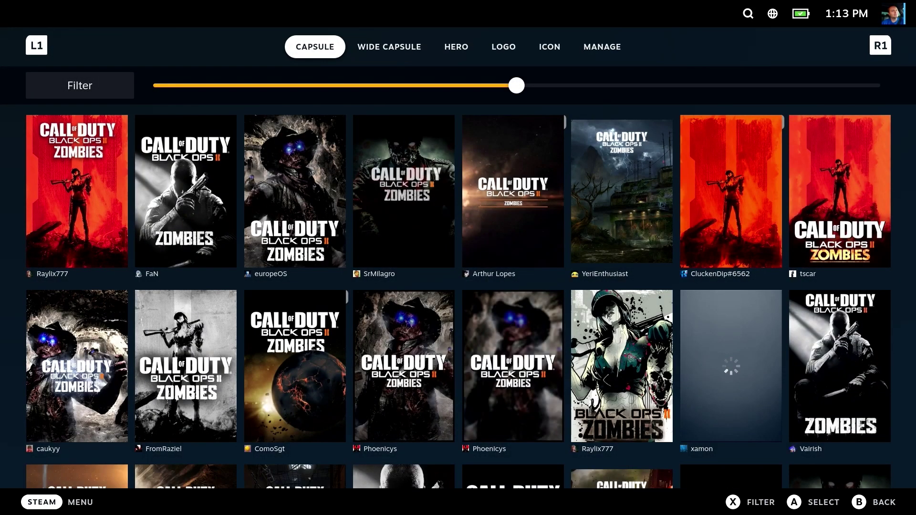
- Apply the capsule showing a bare tree beside a lit building at night, sixth in the first row
{"action": "key", "text": "Down"}
{"action": "key", "text": "Right"}
{"action": "key", "text": "Right"}
{"action": "key", "text": "Right"}
{"action": "key", "text": "Right"}
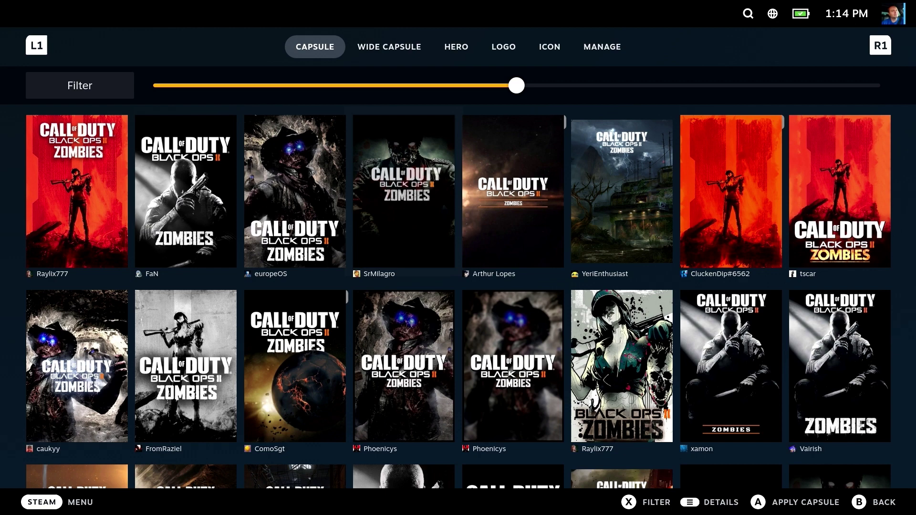
{"action": "key", "text": "Right"}
{"action": "key", "text": "Return"}
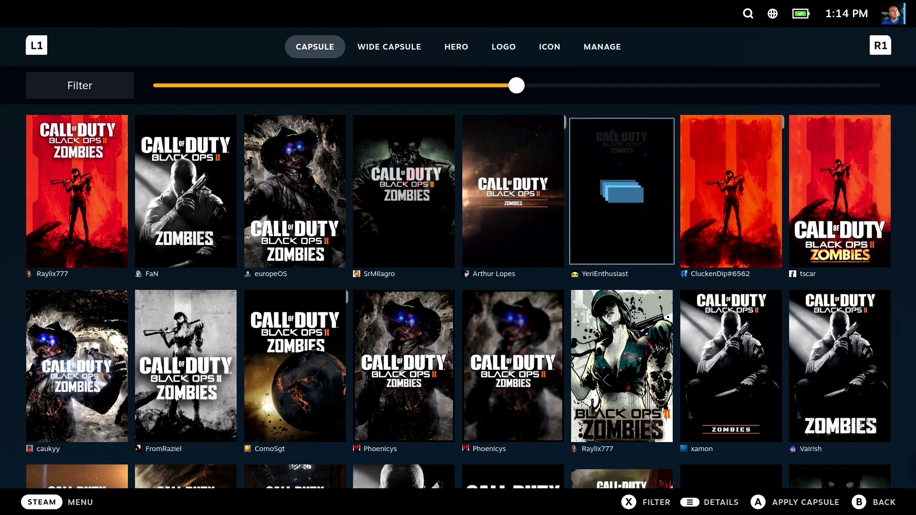
- Apply the first wide capsule, which shows the blue-eyed zombie beside the game's title
{"action": "key", "text": "Page_Down"}
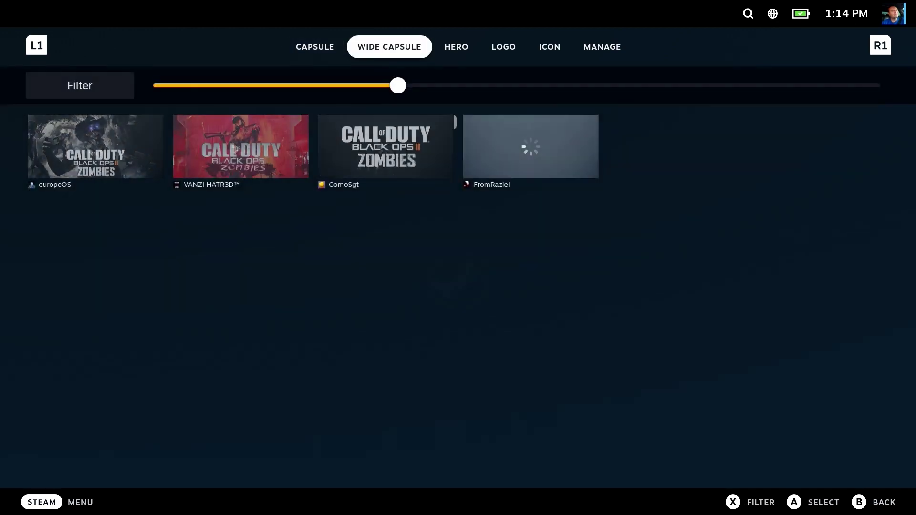
{"action": "key", "text": "Down"}
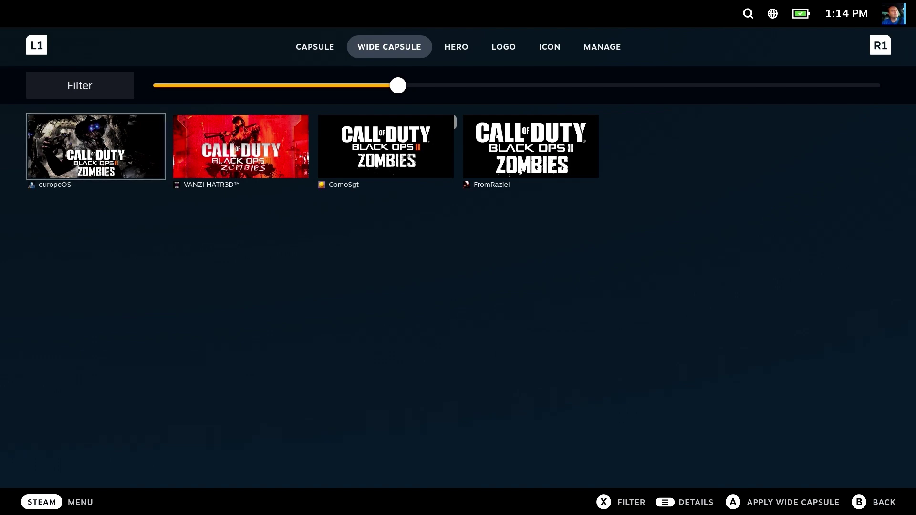
{"action": "key", "text": "Return"}
- Apply the hero artwork showing a crowd of zombies on a black background
{"action": "key", "text": "Page_Down"}
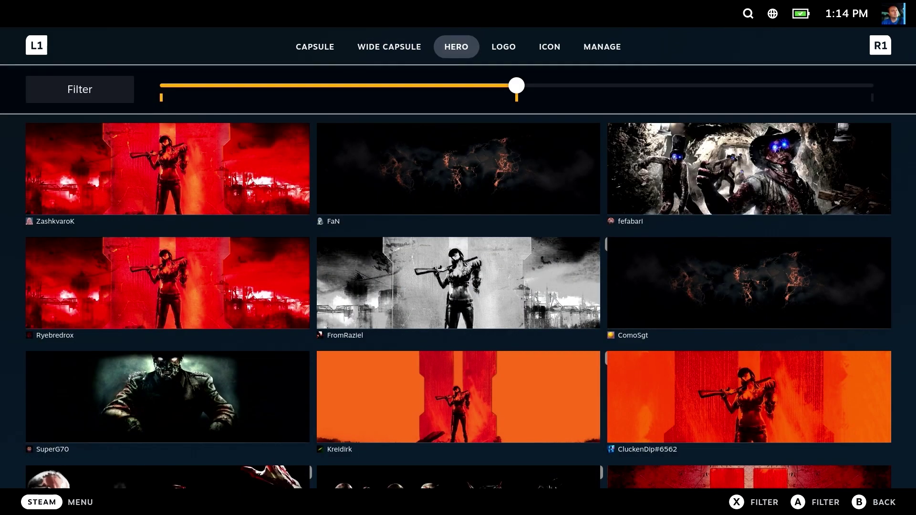
{"action": "key", "text": "Down"}
{"action": "key", "text": "Down"}
{"action": "key", "text": "Down"}
{"action": "key", "text": "Down"}
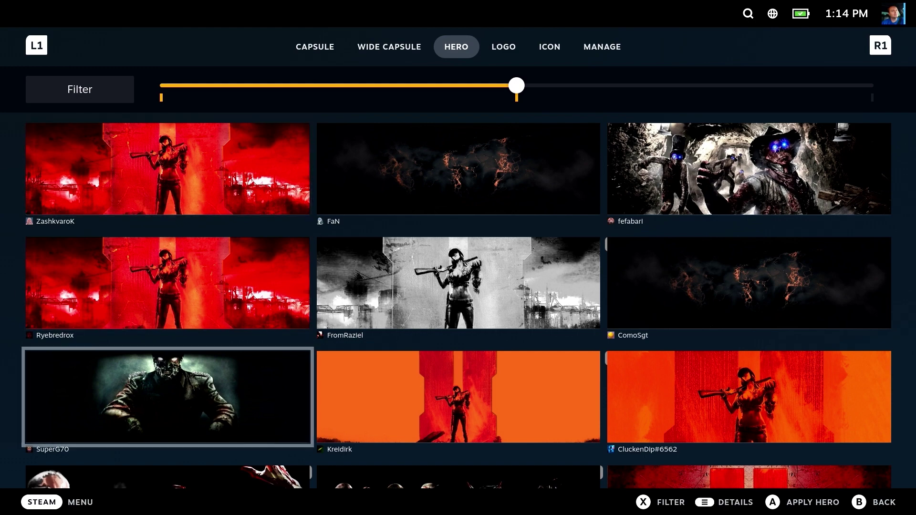
{"action": "key", "text": "Up"}
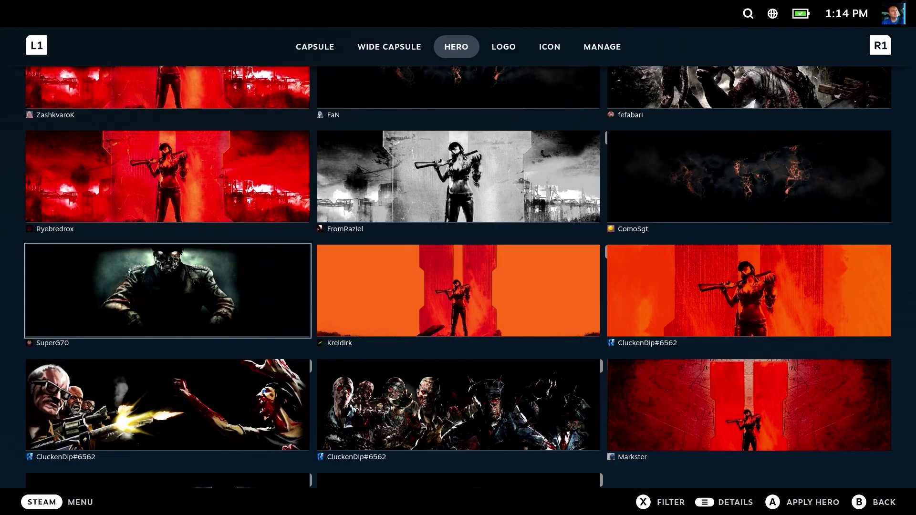
{"action": "key", "text": "Down"}
{"action": "key", "text": "Right"}
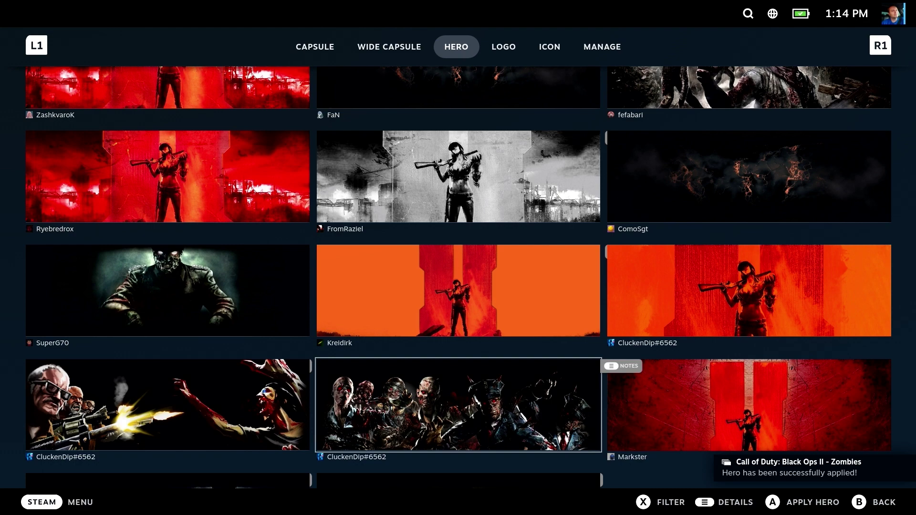
- Apply the dark Black Ops II Zombies logo with the orange glow, second in the first row
{"action": "key", "text": "Tab"}
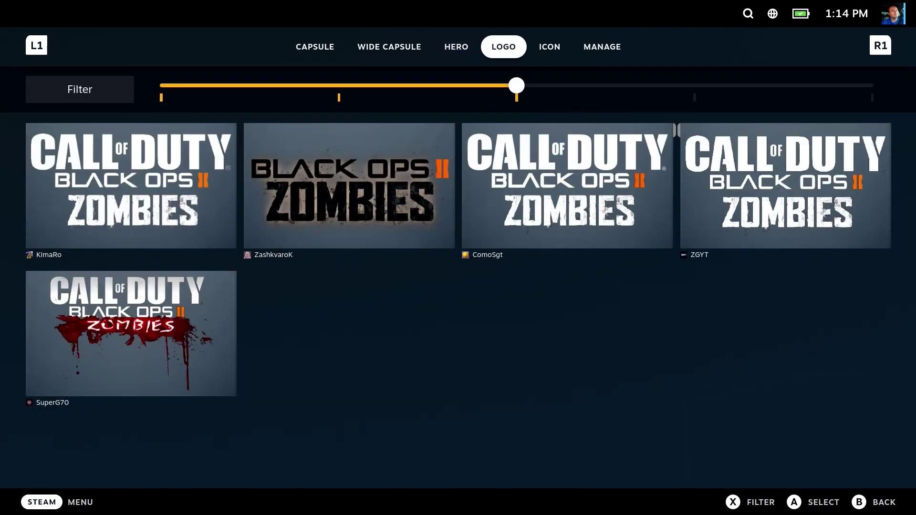
{"action": "key", "text": "Down"}
{"action": "key", "text": "Up"}
{"action": "key", "text": "Down"}
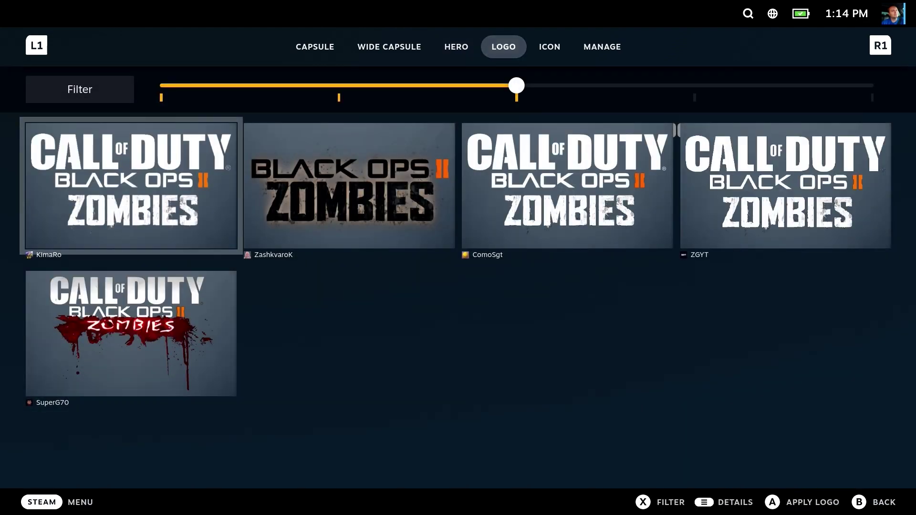
{"action": "key", "text": "Right"}
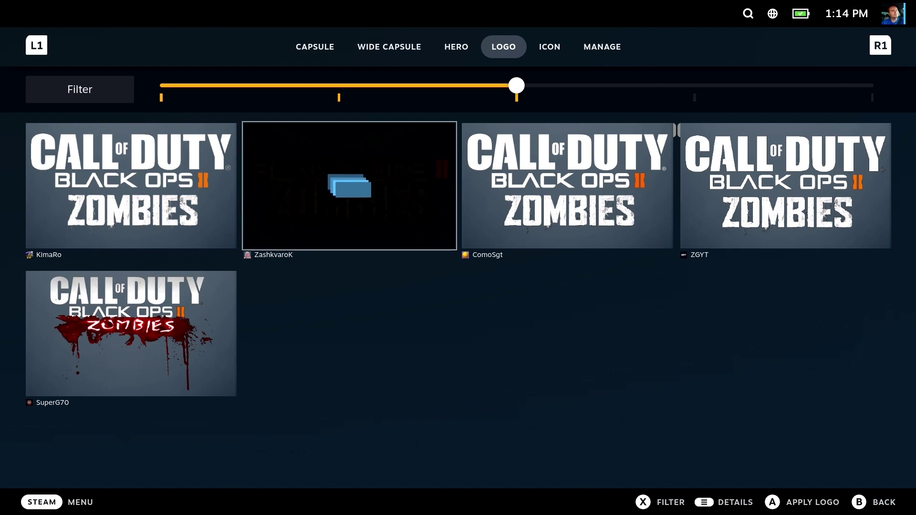
{"action": "key", "text": "Return"}
- Apply the blood-stained II icon and return to the library's Installed section
{"action": "key", "text": "Page_Down"}
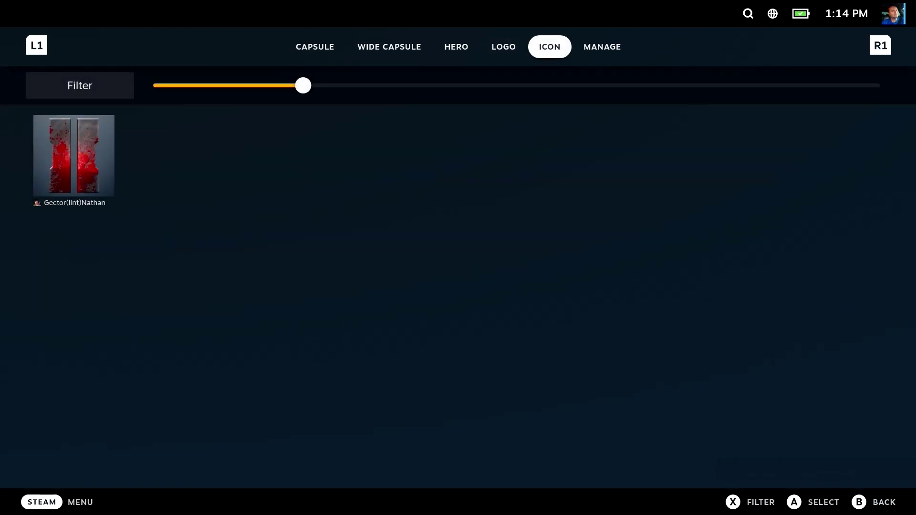
{"action": "key", "text": "Down"}
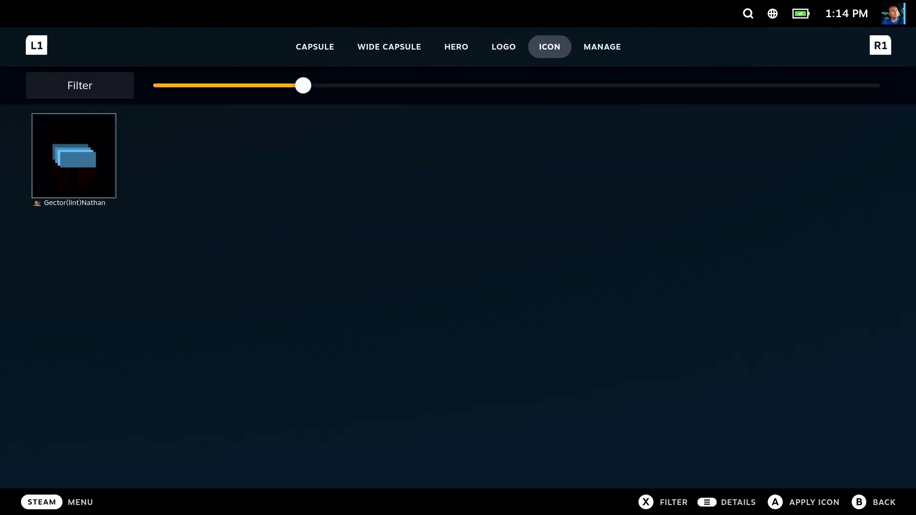
{"action": "key", "text": "Return"}
{"action": "key", "text": "Up"}
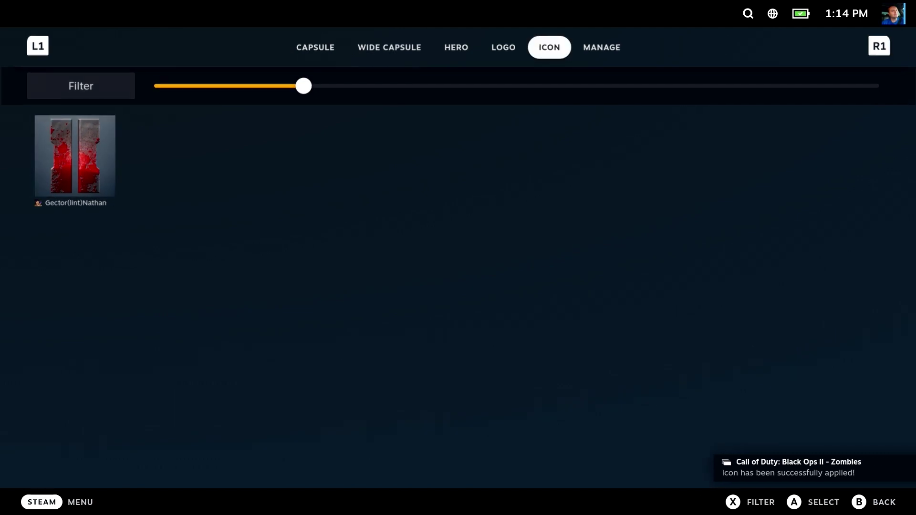
{"action": "key", "text": "Escape"}
{"action": "key", "text": "Escape"}
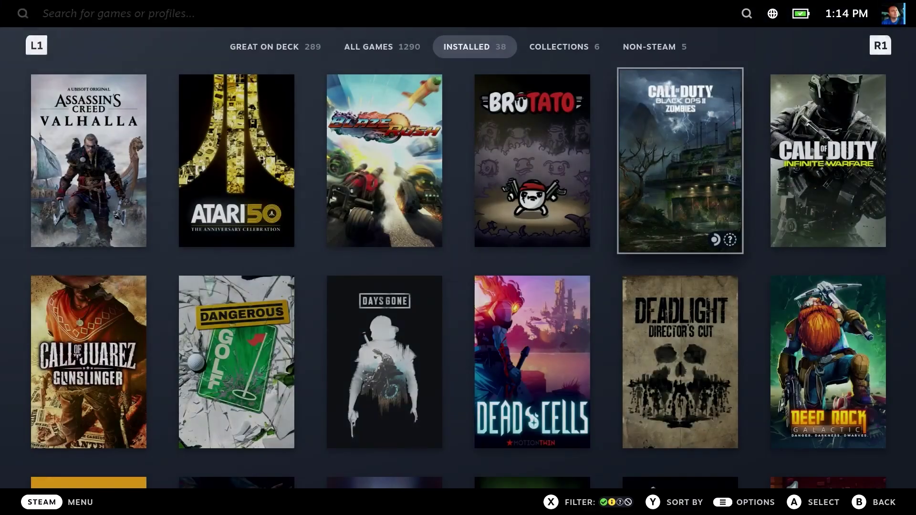
- View the Call of Duty: Black Ops II Zombies page with its new artwork and return to the library
{"action": "key", "text": "Return"}
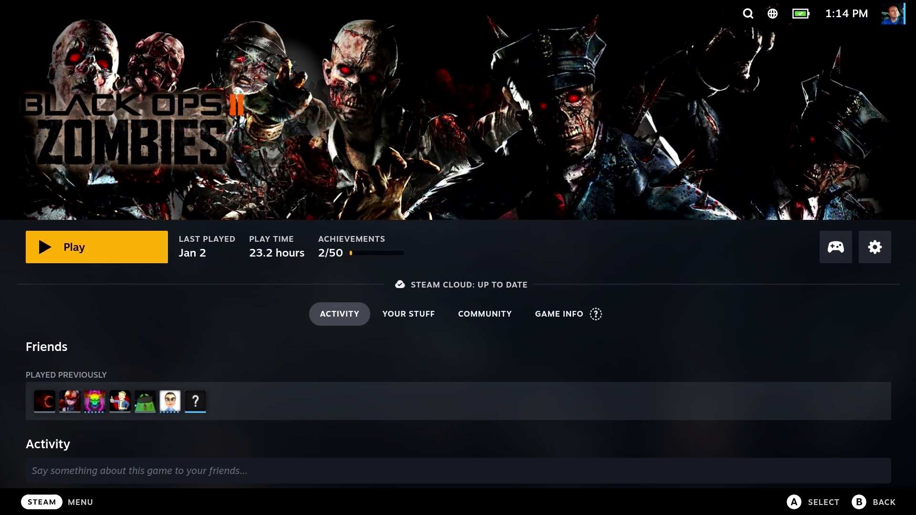
{"action": "key", "text": "Right"}
{"action": "key", "text": "Escape"}
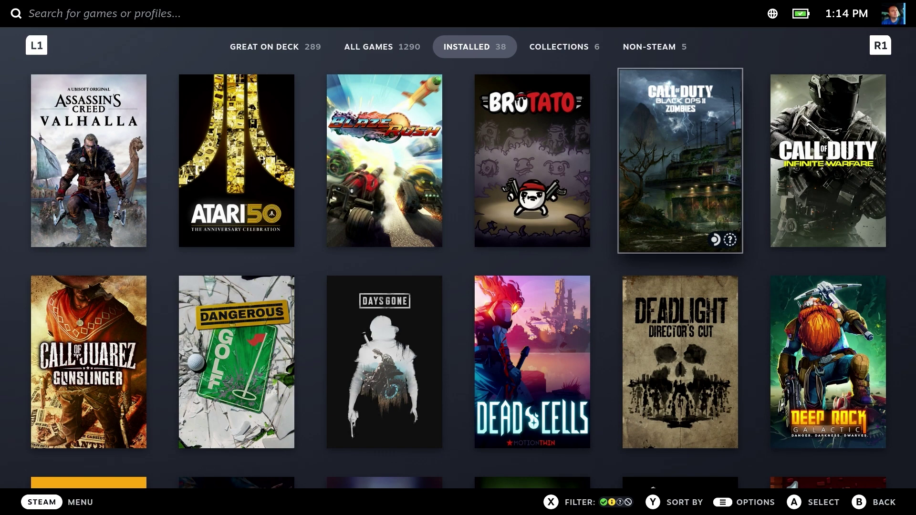
- Open the artwork choices for the Moonlight shortcut in the library's Non-Steam section
{"action": "key", "text": "Page_Down"}
{"action": "key", "text": "Page_Down"}
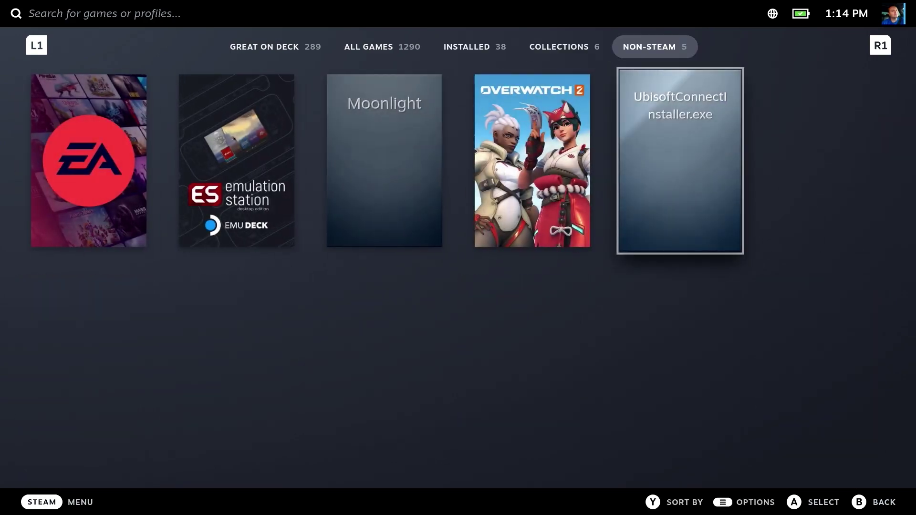
{"action": "key", "text": "Left"}
{"action": "key", "text": "Left"}
{"action": "key", "text": "Return"}
{"action": "key", "text": "Right"}
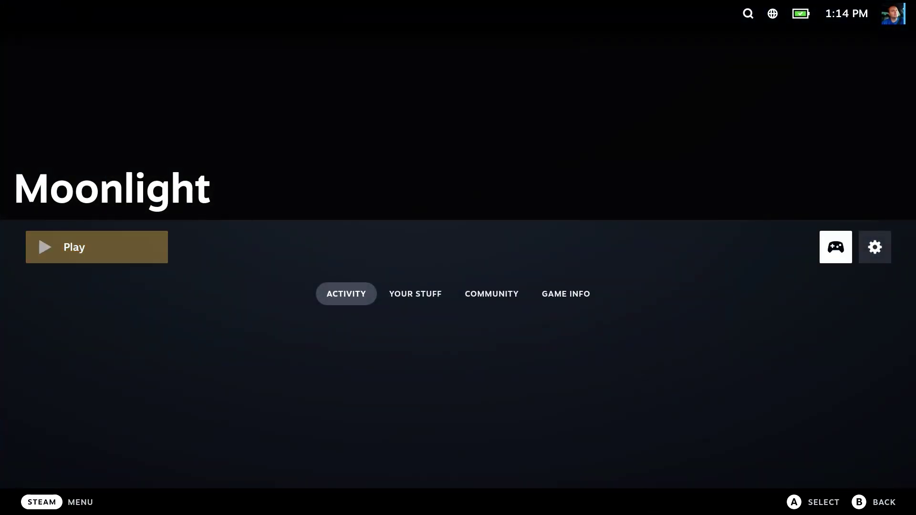
{"action": "key", "text": "Right"}
{"action": "key", "text": "Return"}
{"action": "key", "text": "Down"}
{"action": "key", "text": "Down"}
{"action": "key", "text": "Down"}
{"action": "key", "text": "Down"}
{"action": "key", "text": "Down"}
{"action": "key", "text": "Return"}
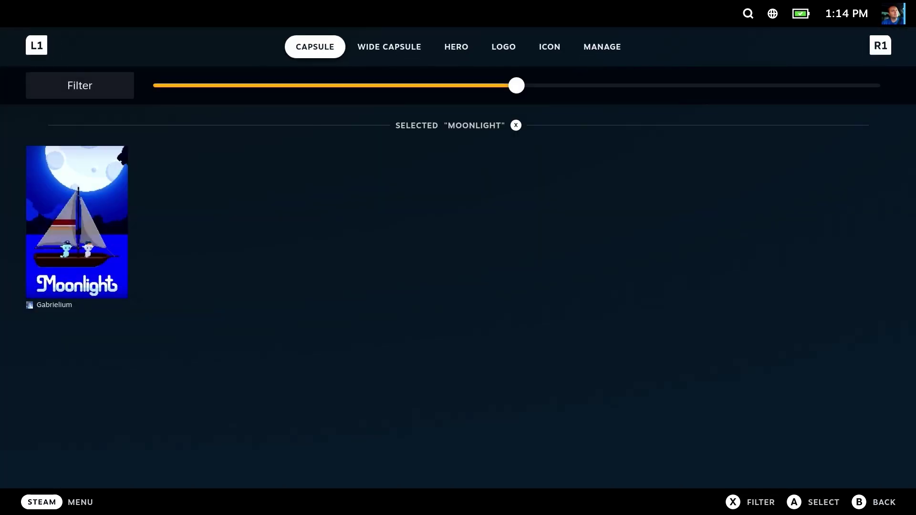
- Check the wide capsule choices for Moonlight and return to the Non-Steam section without applying any artwork
{"action": "key", "text": "Tab"}
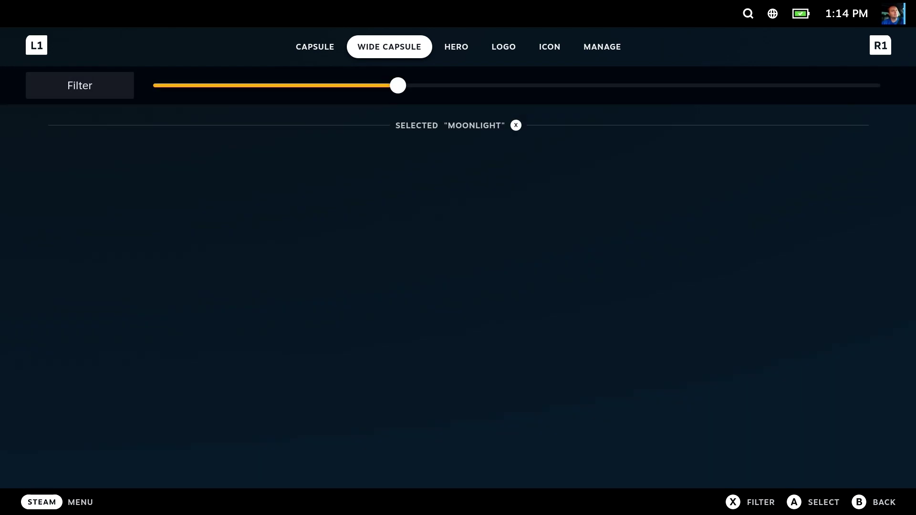
{"action": "key", "text": "shift+Tab"}
{"action": "key", "text": "Escape"}
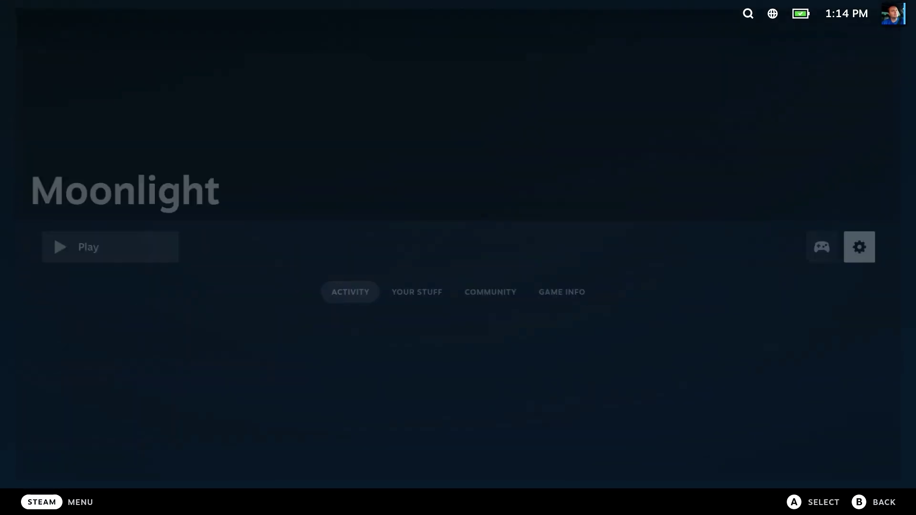
{"action": "key", "text": "Escape"}
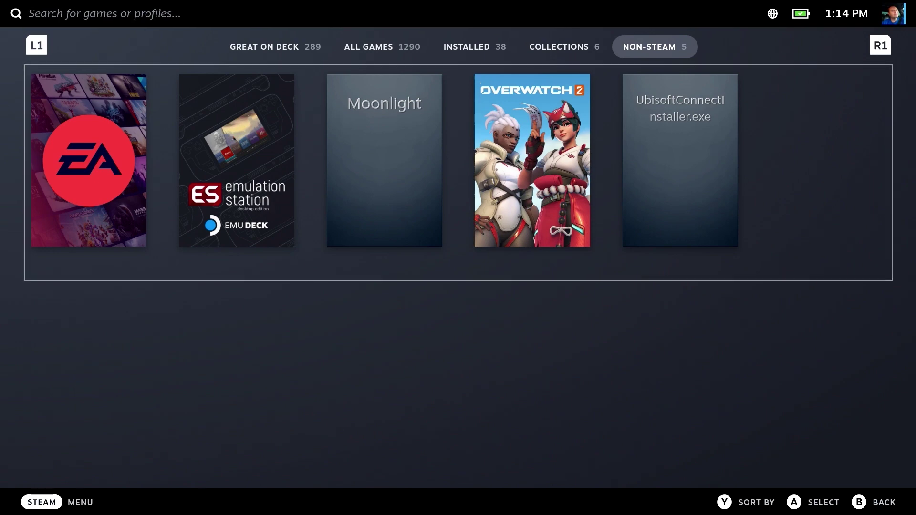
- Rename the UbisoftConnectInstaller.exe shortcut as Ubisoft Connect in its properties and return to its page
{"action": "left_click", "coordinate": [718, 174]}
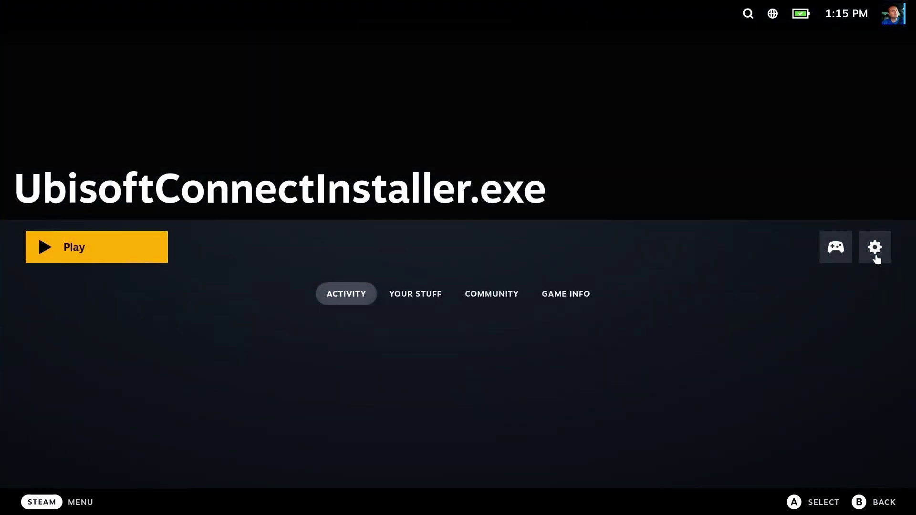
{"action": "left_click", "coordinate": [875, 248]}
{"action": "left_click", "coordinate": [441, 357]}
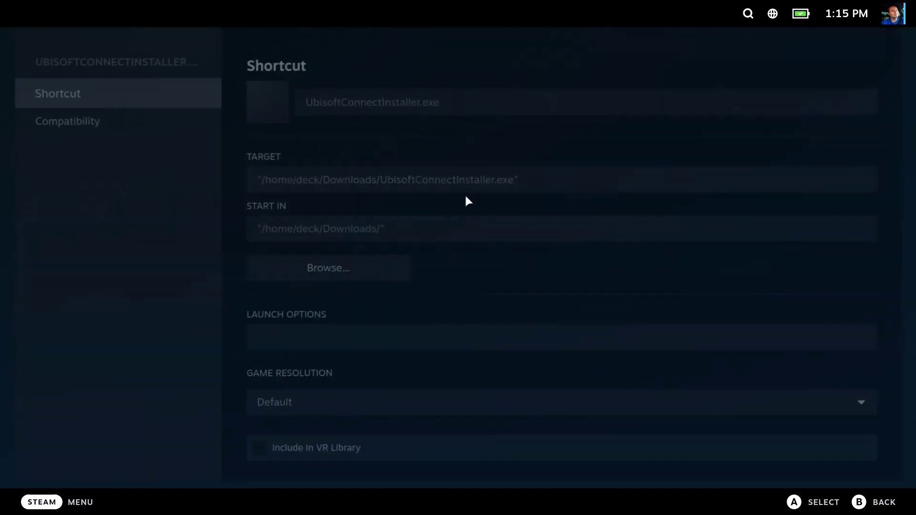
{"action": "left_click_drag", "start_coordinate": [439, 97], "coordinate": [397, 98]}
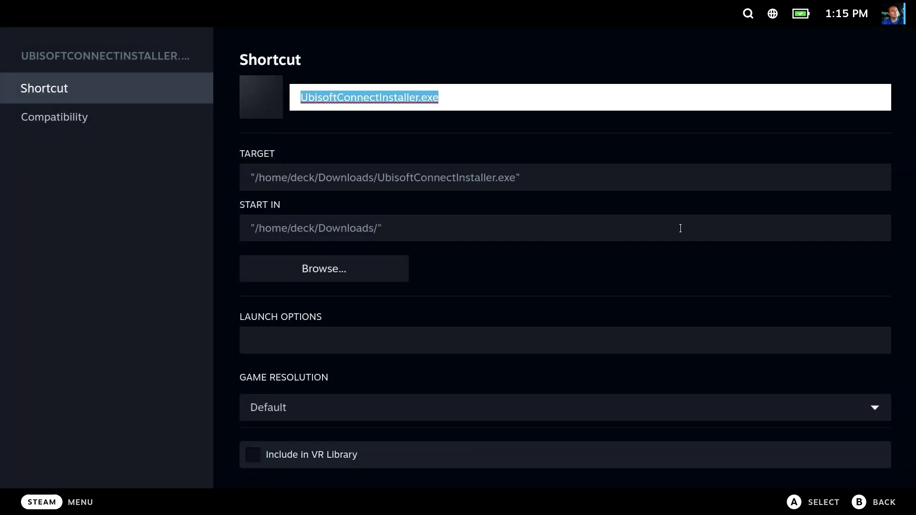
{"action": "type", "text": "U"}
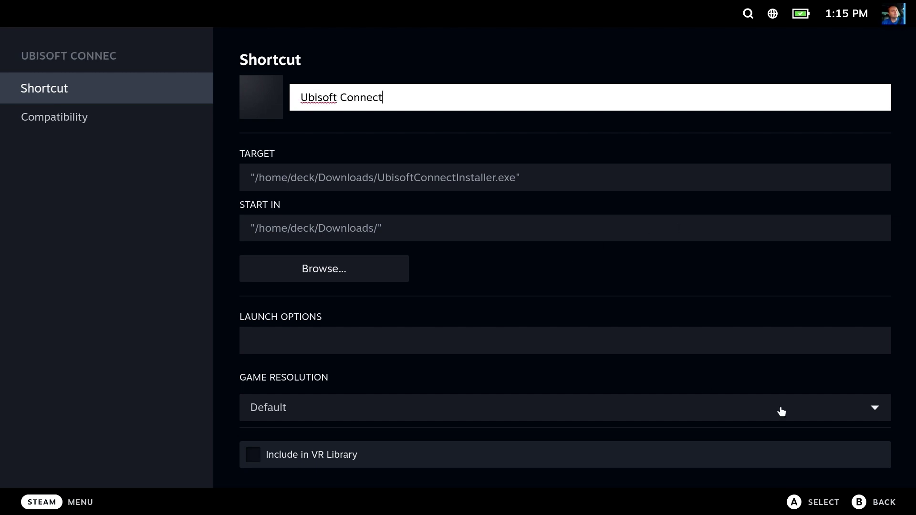
{"action": "key", "text": "Return"}
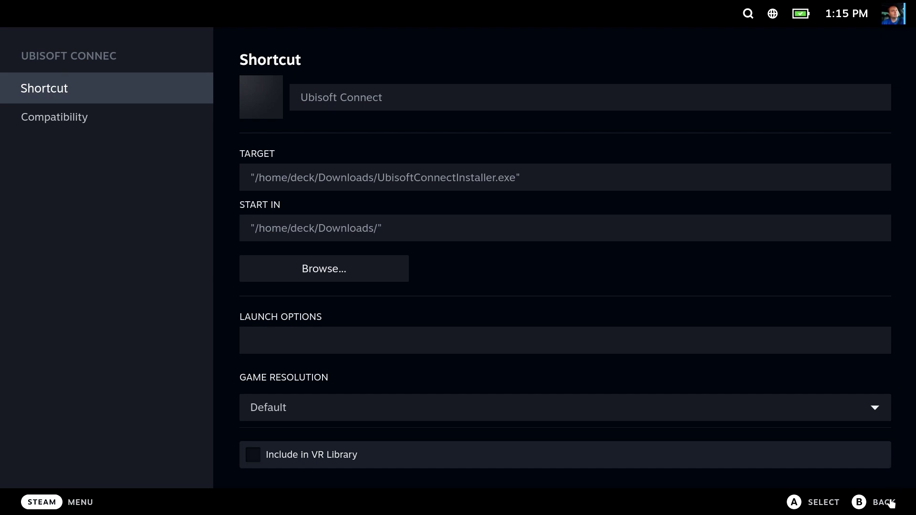
{"action": "left_click", "coordinate": [890, 504]}
- Open the artwork choices for Ubisoft Connect and apply the first capsule, with circular line patterns on a multicolour gradient
{"action": "left_click", "coordinate": [875, 247]}
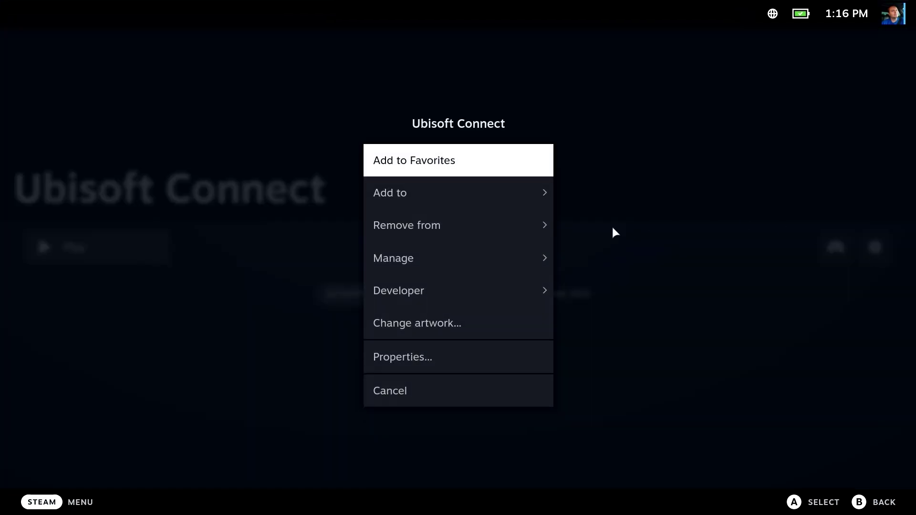
{"action": "left_click", "coordinate": [454, 329]}
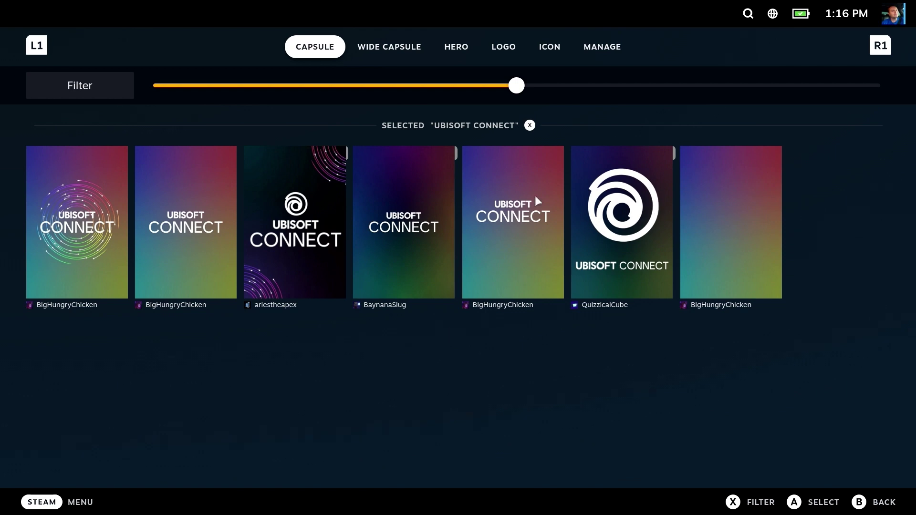
{"action": "left_click", "coordinate": [66, 222]}
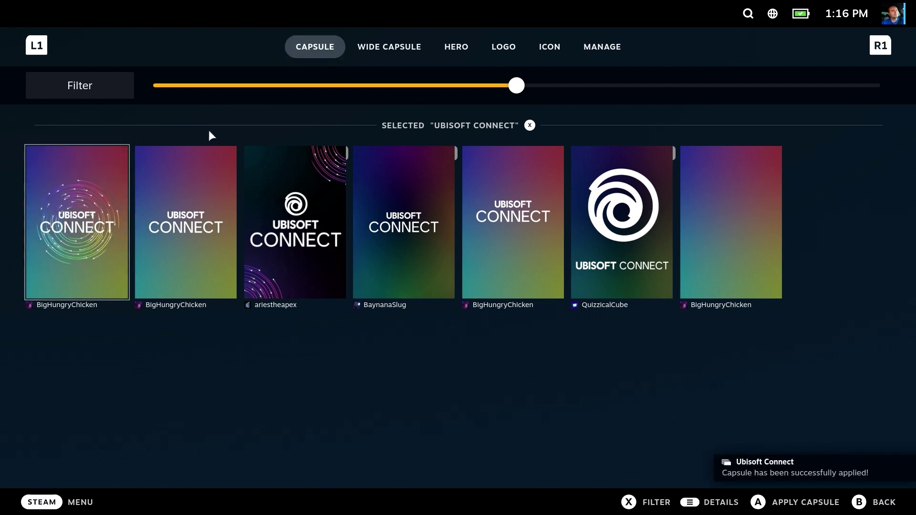
- Apply the second wide capsule and the first hero artwork, dark with purple arcs, to Ubisoft Connect
{"action": "left_click", "coordinate": [410, 53]}
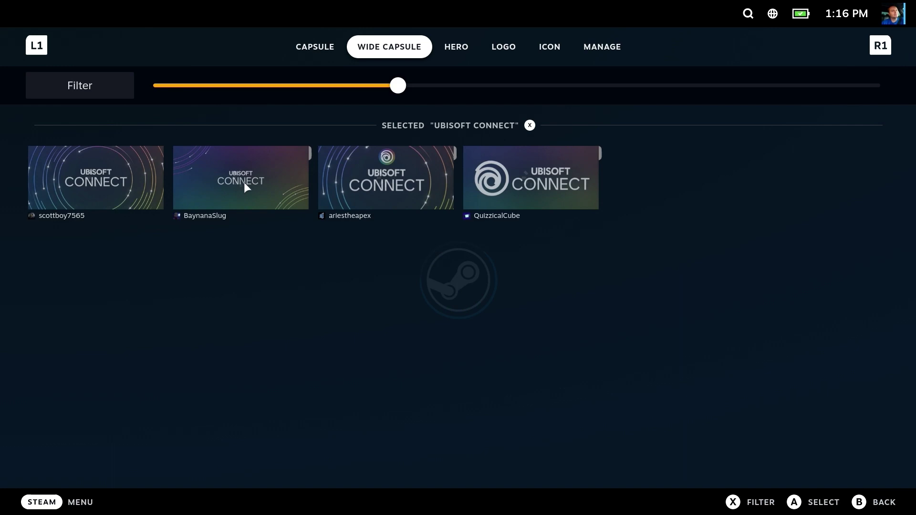
{"action": "left_click", "coordinate": [212, 196]}
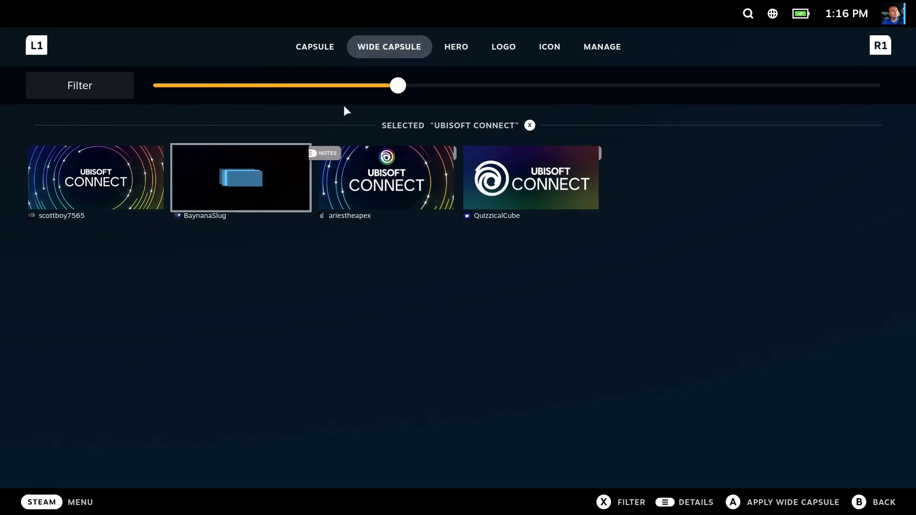
{"action": "left_click", "coordinate": [450, 53]}
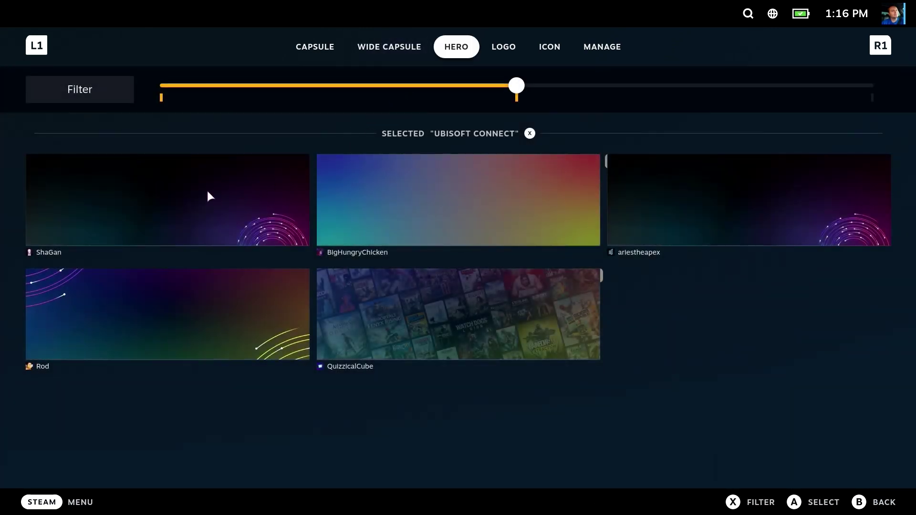
{"action": "left_click", "coordinate": [212, 196]}
- Apply the third logo, in white, and the first round multicolour icon to Ubisoft Connect, postponing the Steam restart
{"action": "left_click", "coordinate": [502, 53]}
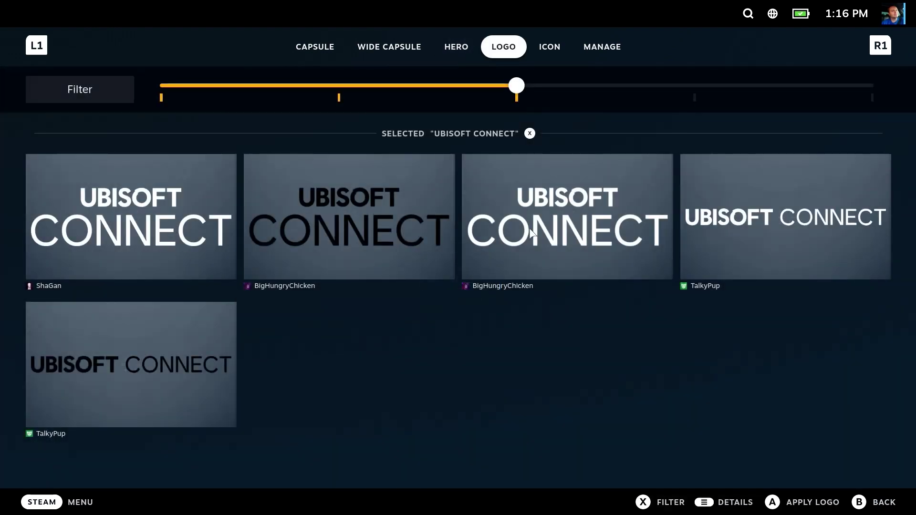
{"action": "left_click", "coordinate": [532, 233]}
{"action": "left_click", "coordinate": [545, 46]}
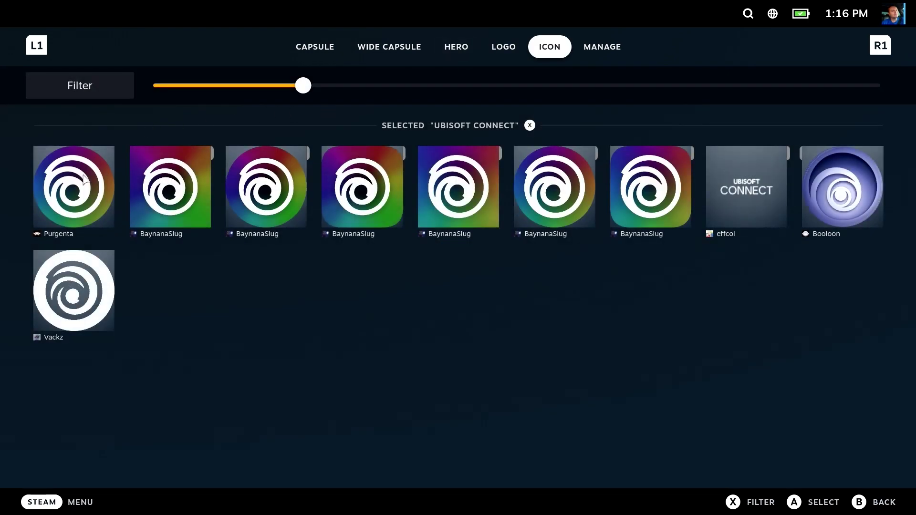
{"action": "left_click", "coordinate": [85, 177]}
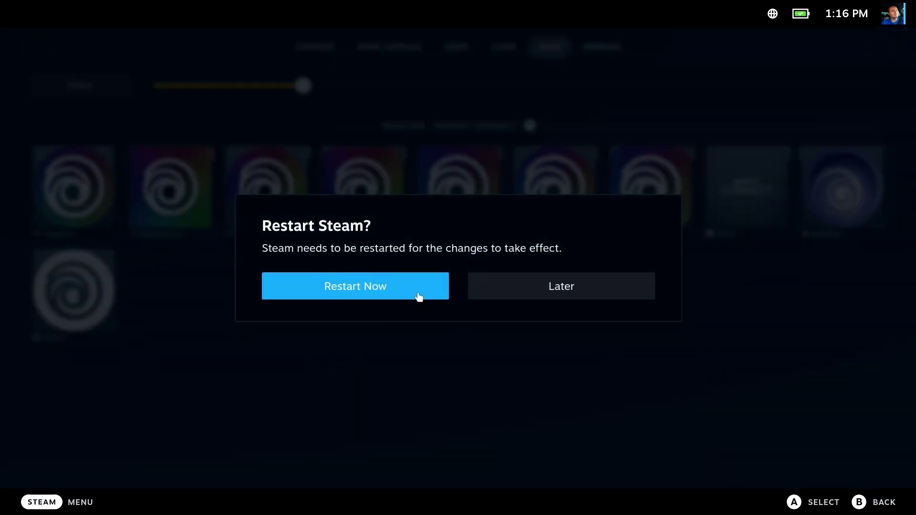
{"action": "left_click", "coordinate": [525, 293]}
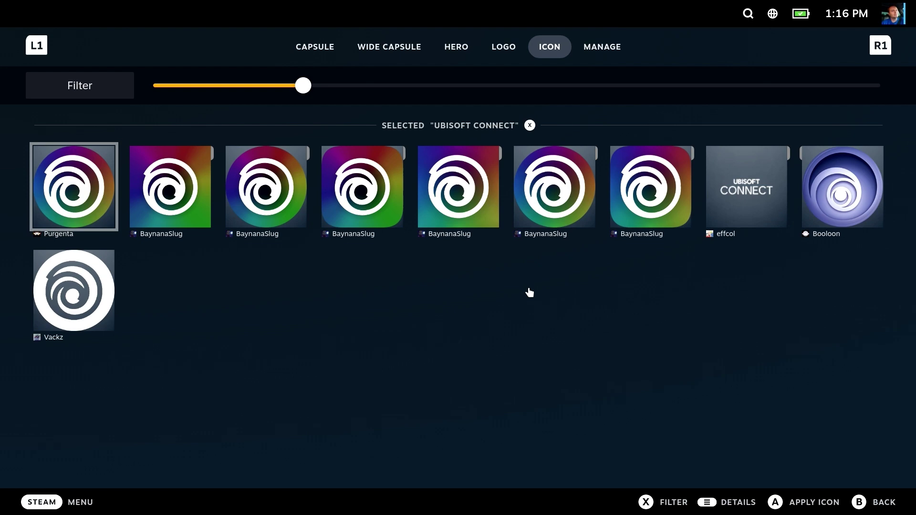
- Check the new hero and logo on the Ubisoft Connect page and return to the Non-Steam section
{"action": "key", "text": "Up"}
{"action": "left_click", "coordinate": [869, 509]}
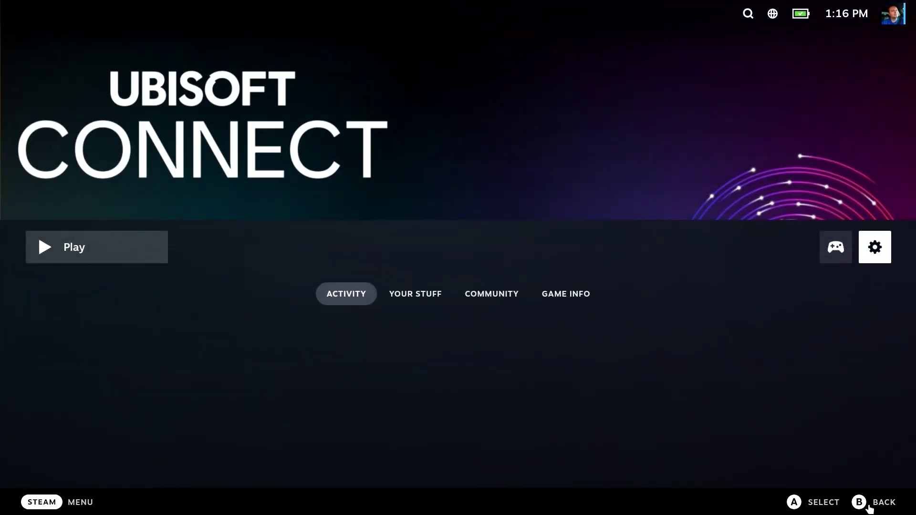
{"action": "left_click", "coordinate": [869, 509]}
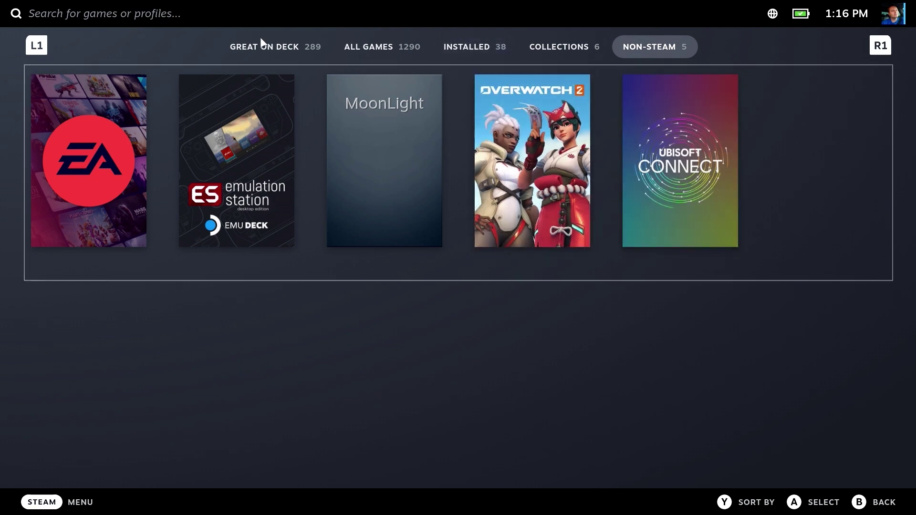
- Look at the recent games on the home screen and return to the library
{"action": "left_click", "coordinate": [67, 501]}
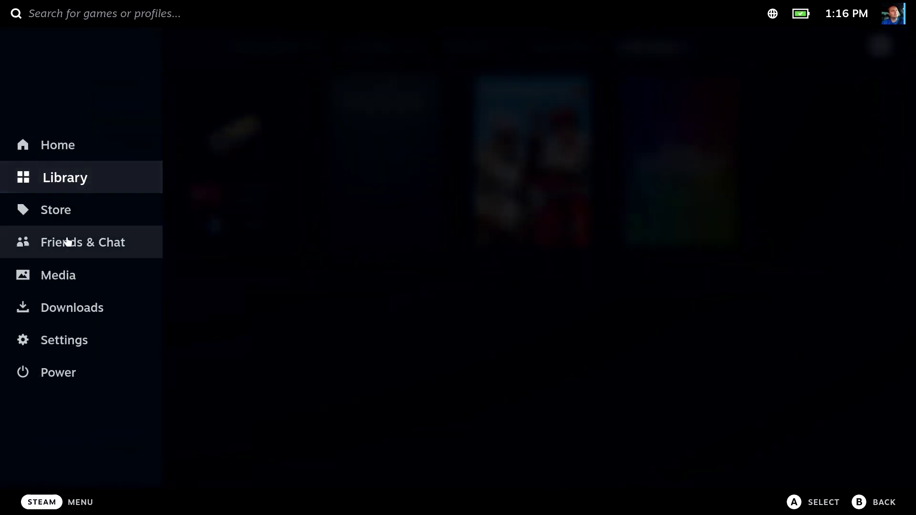
{"action": "left_click", "coordinate": [73, 145]}
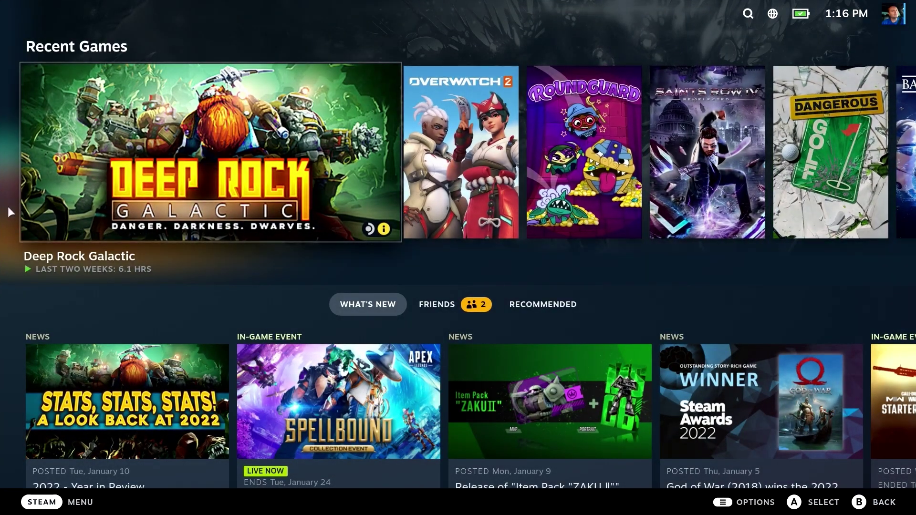
{"action": "left_click", "coordinate": [50, 509]}
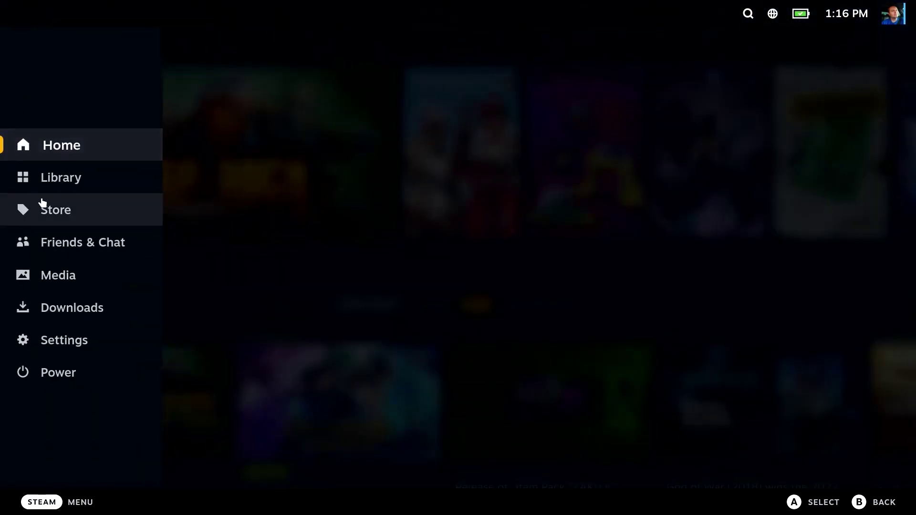
{"action": "left_click", "coordinate": [66, 181]}
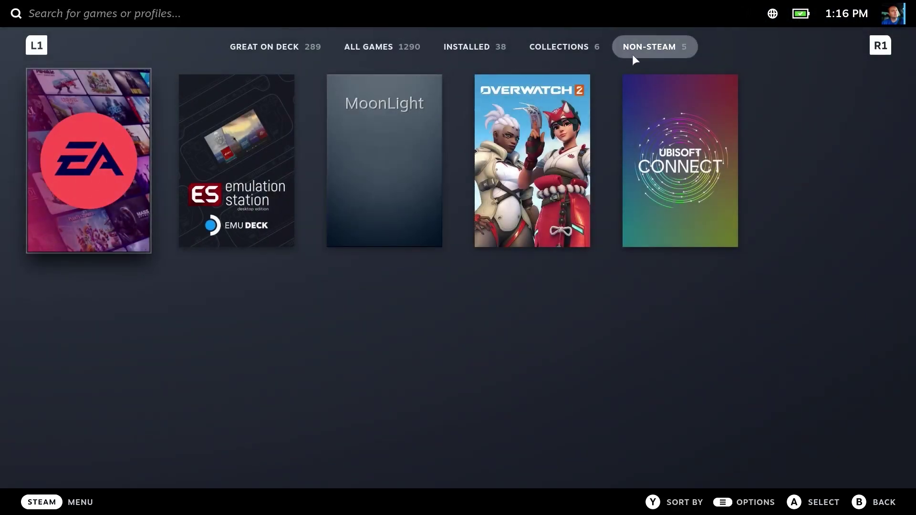
- Find Marlow Briggs in the library's Installed section and open its artwork choices
{"action": "left_click", "coordinate": [482, 44]}
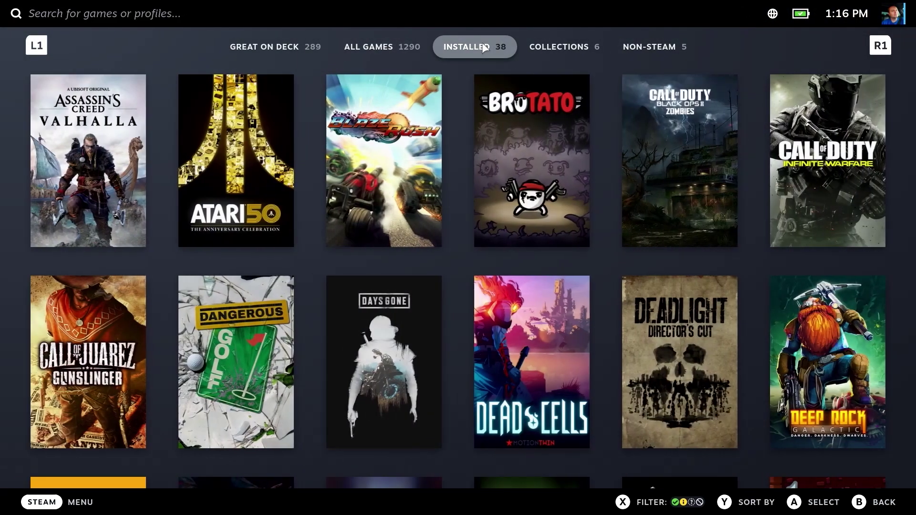
{"action": "scroll", "coordinate": [531, 171], "scroll_direction": "down", "scroll_amount": 5}
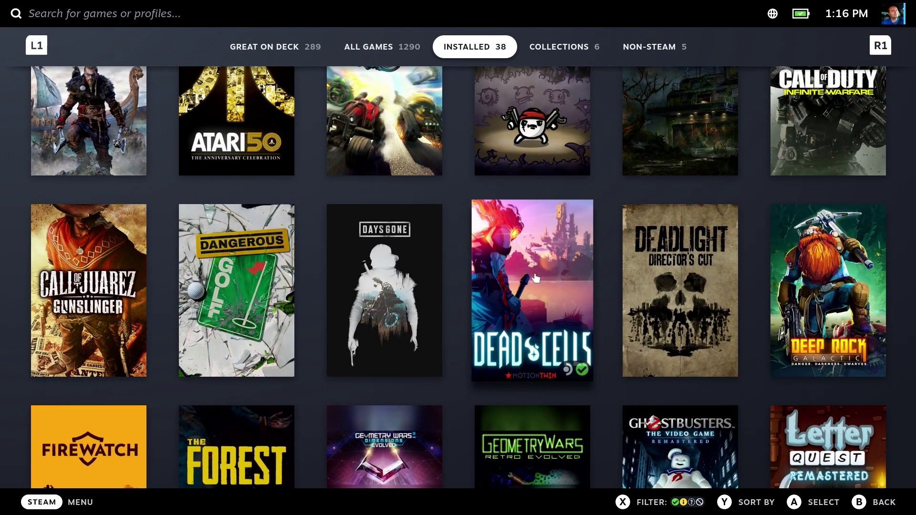
{"action": "scroll", "coordinate": [519, 249], "scroll_direction": "down", "scroll_amount": 3}
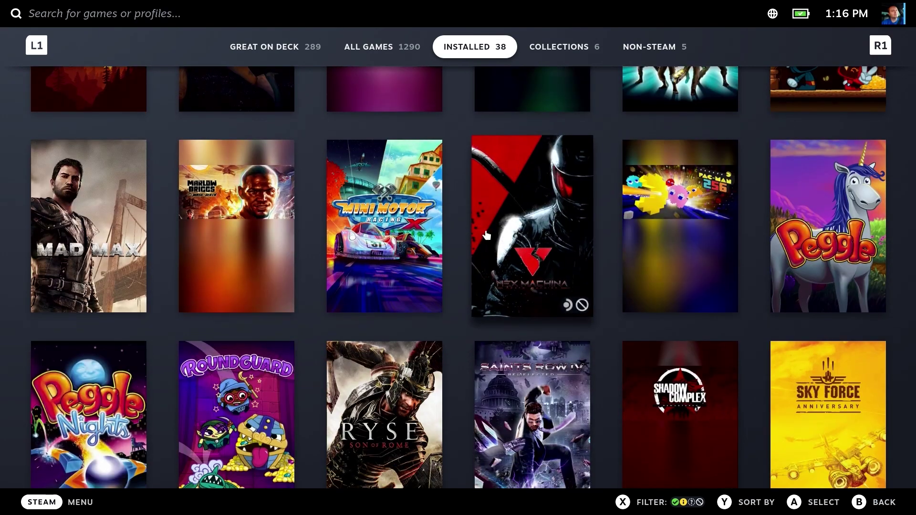
{"action": "left_click", "coordinate": [239, 227]}
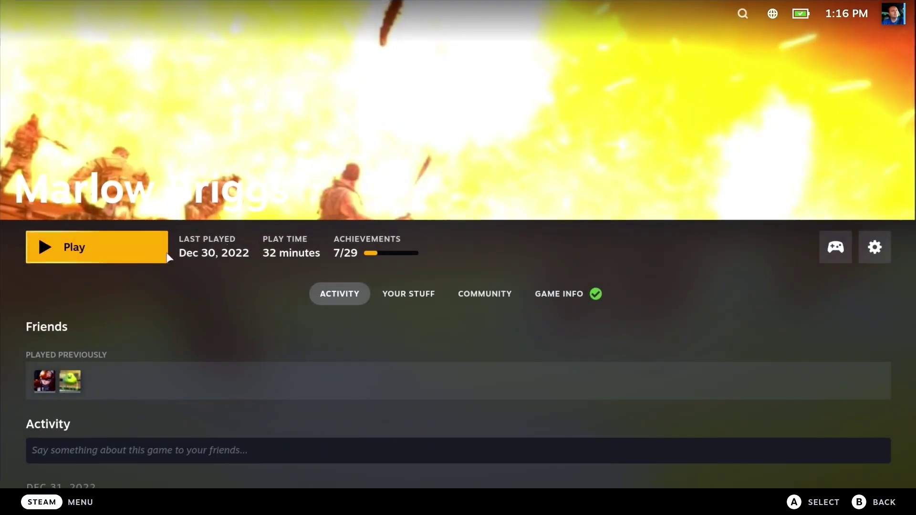
{"action": "left_click", "coordinate": [875, 246]}
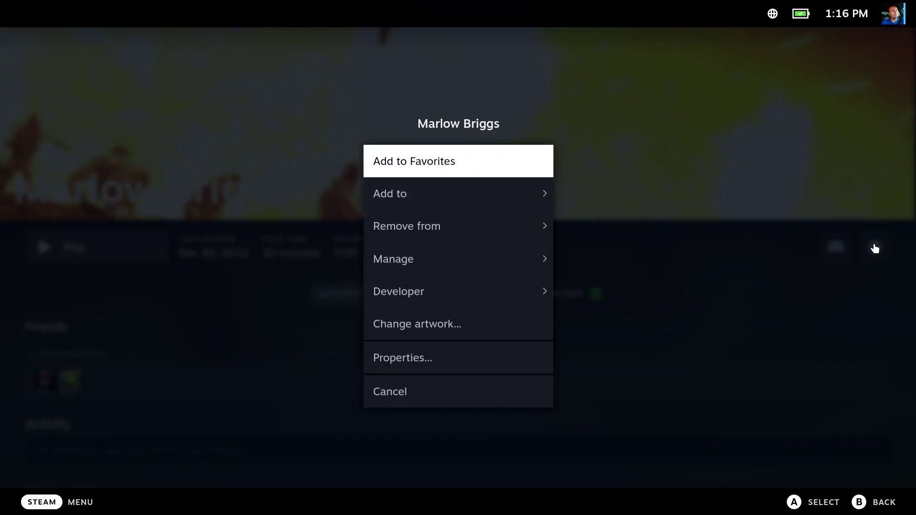
{"action": "left_click", "coordinate": [419, 328]}
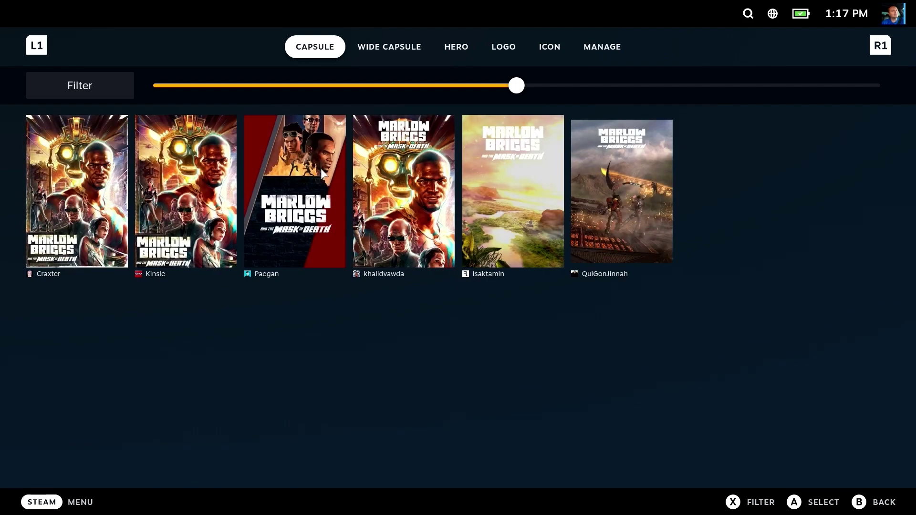
- Apply the fourth capsule, the second wide capsule and the first hero image to Marlow Briggs
{"action": "left_click", "coordinate": [370, 188]}
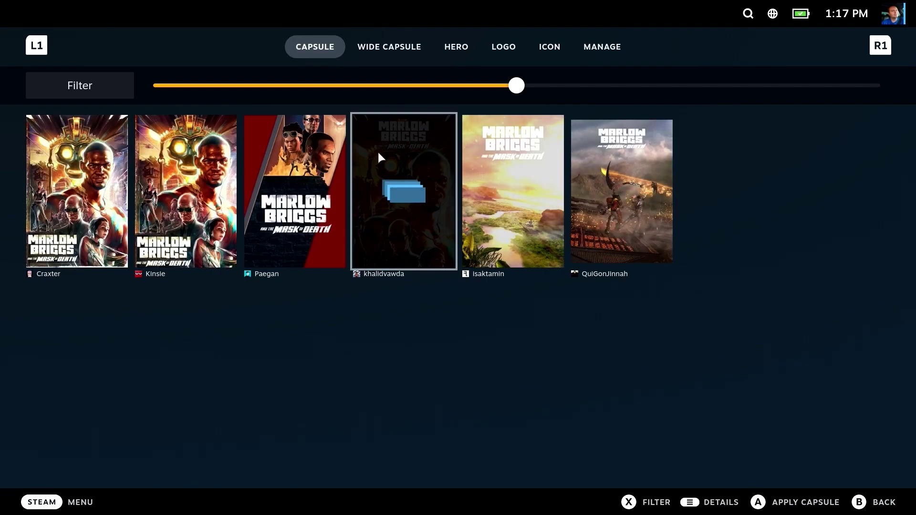
{"action": "left_click", "coordinate": [382, 49]}
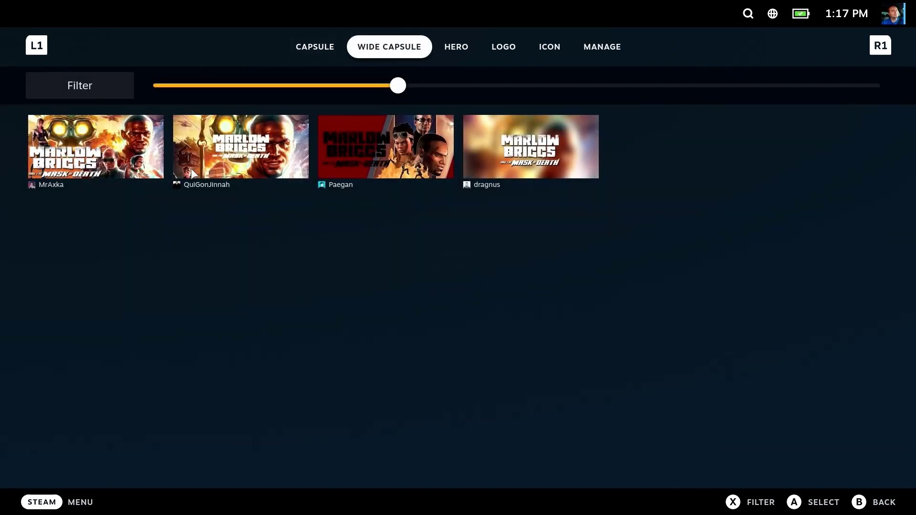
{"action": "left_click", "coordinate": [228, 163]}
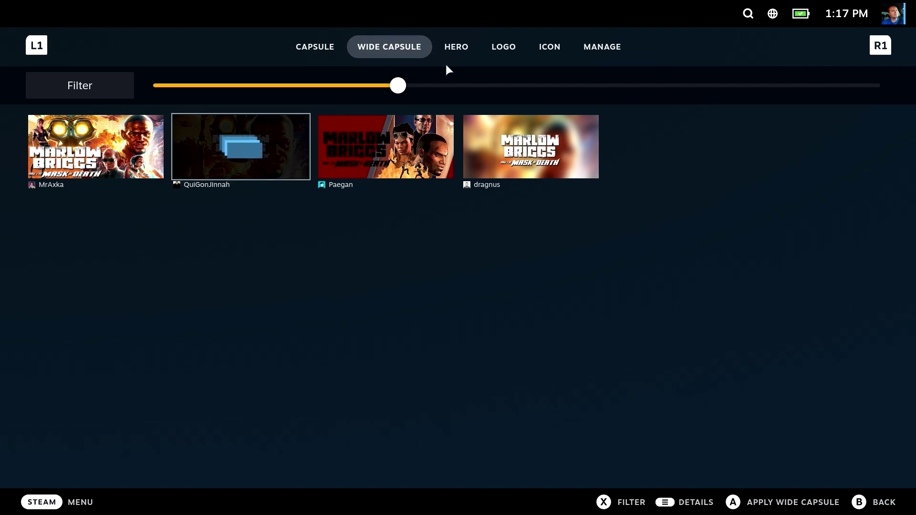
{"action": "left_click", "coordinate": [466, 44]}
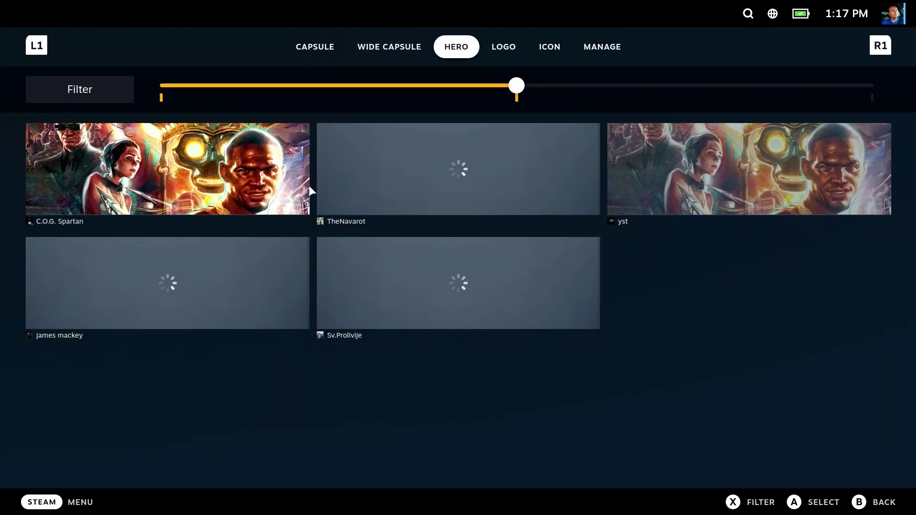
{"action": "left_click", "coordinate": [254, 158]}
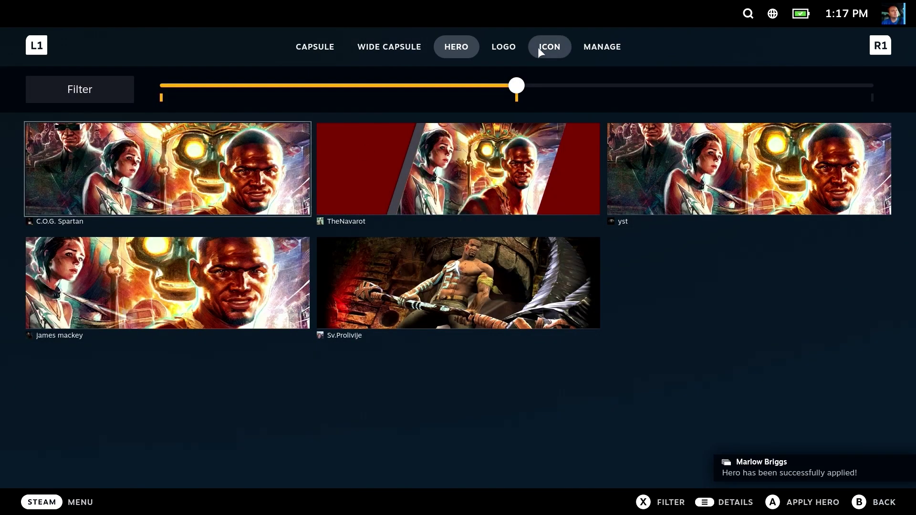
- Apply the first, grey logo and the round icon to Marlow Briggs, and leave its artwork choices
{"action": "left_click", "coordinate": [499, 46]}
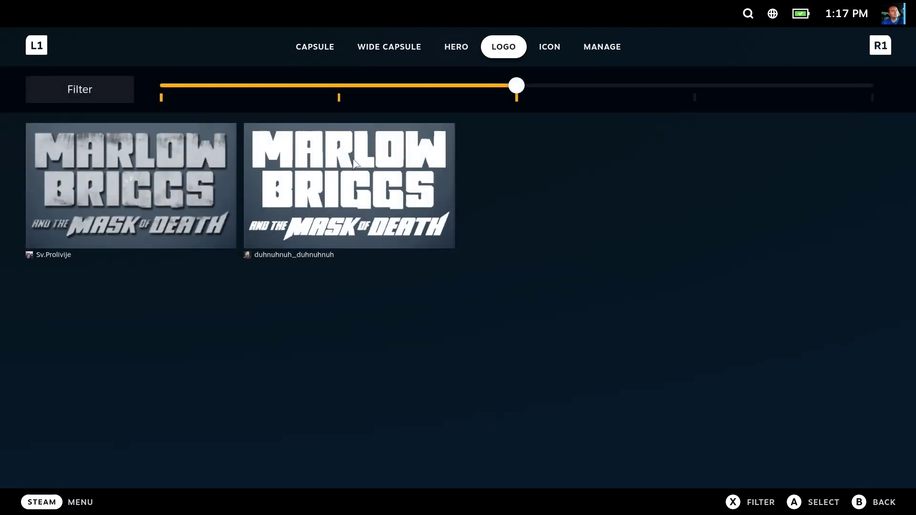
{"action": "left_click", "coordinate": [211, 169]}
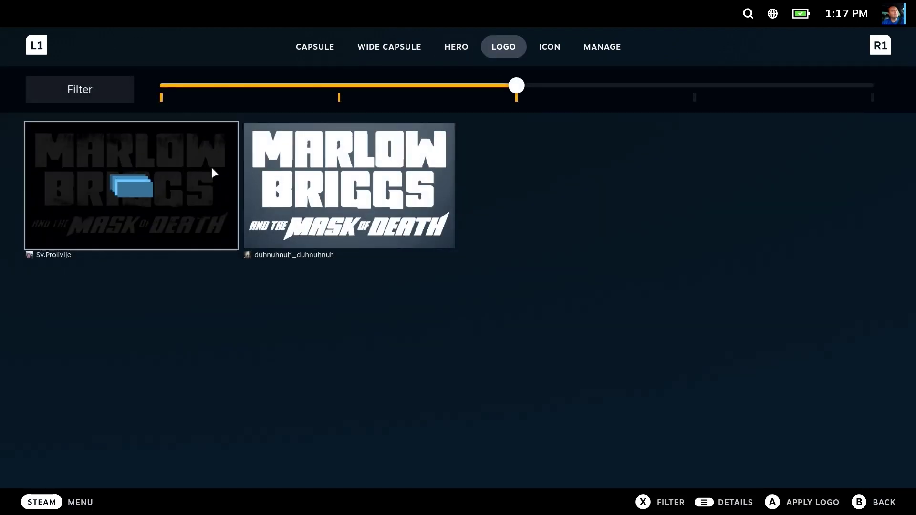
{"action": "left_click", "coordinate": [548, 48]}
{"action": "left_click", "coordinate": [84, 154]}
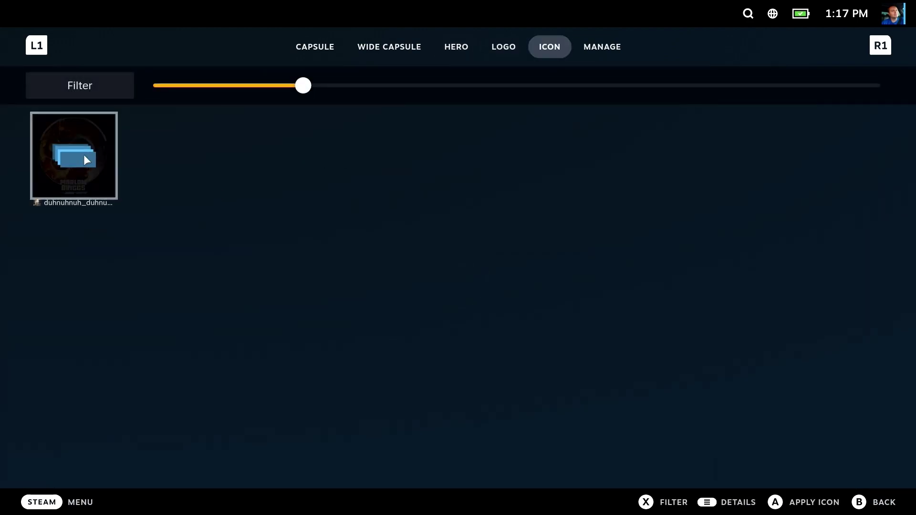
{"action": "left_click", "coordinate": [882, 503]}
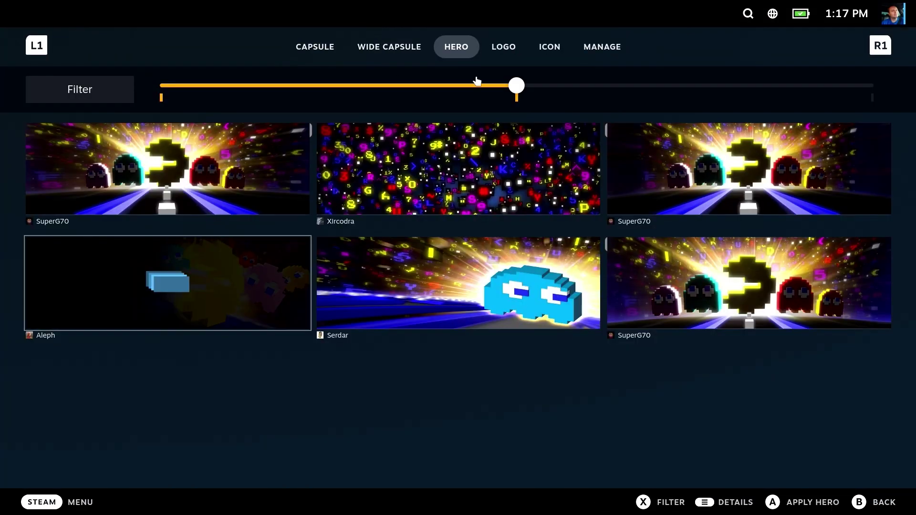
- Go through the Pac-Man game's logo and icon choices and return to the library
{"action": "key", "text": "ctrl+Tab"}
{"action": "key", "text": "ctrl+Tab"}
{"action": "left_click", "coordinate": [880, 504]}
{"action": "left_click", "coordinate": [880, 509]}
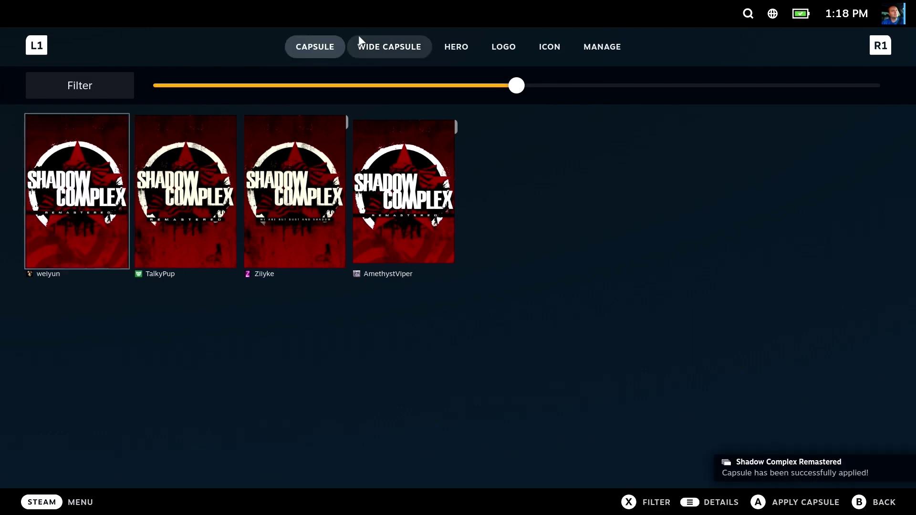
- Go through the wide capsule, hero, logo and icon choices for Shadow Complex Remastered and return to the library
{"action": "left_click", "coordinate": [362, 44]}
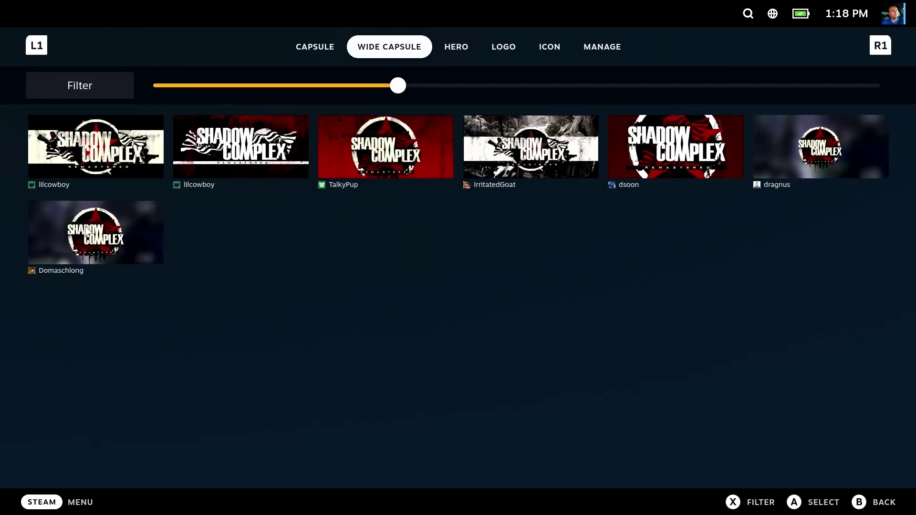
{"action": "left_click", "coordinate": [456, 46]}
{"action": "key", "text": "ctrl+Tab"}
{"action": "key", "text": "ctrl+Tab"}
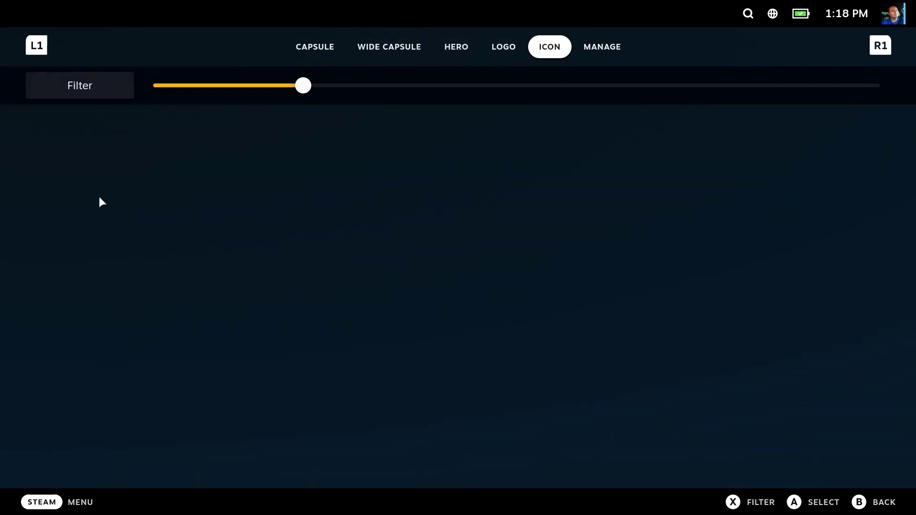
{"action": "left_click", "coordinate": [873, 501]}
{"action": "left_click", "coordinate": [873, 501]}
- Apply the fourth capsule, the fourth hero image and the first logo to TRON 2.0, and leave its artwork choices
{"action": "left_click", "coordinate": [769, 244]}
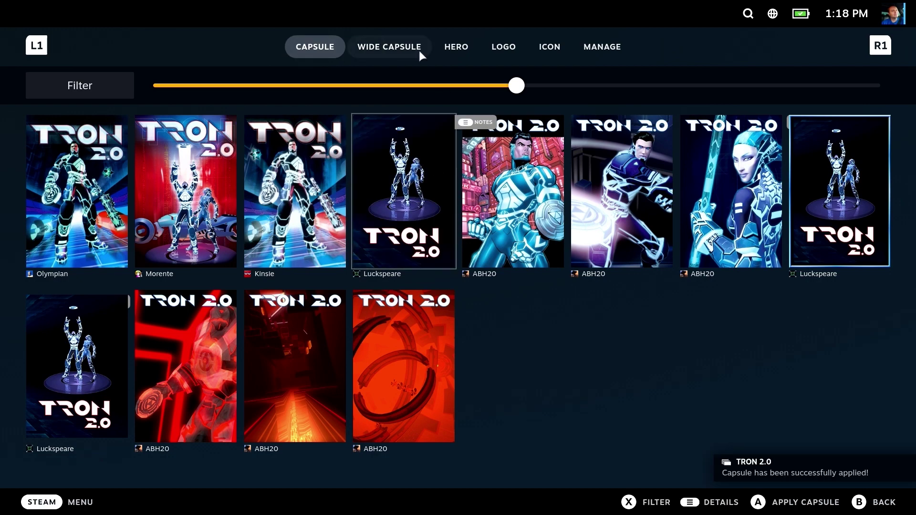
{"action": "left_click", "coordinate": [416, 53]}
{"action": "left_click", "coordinate": [459, 53]}
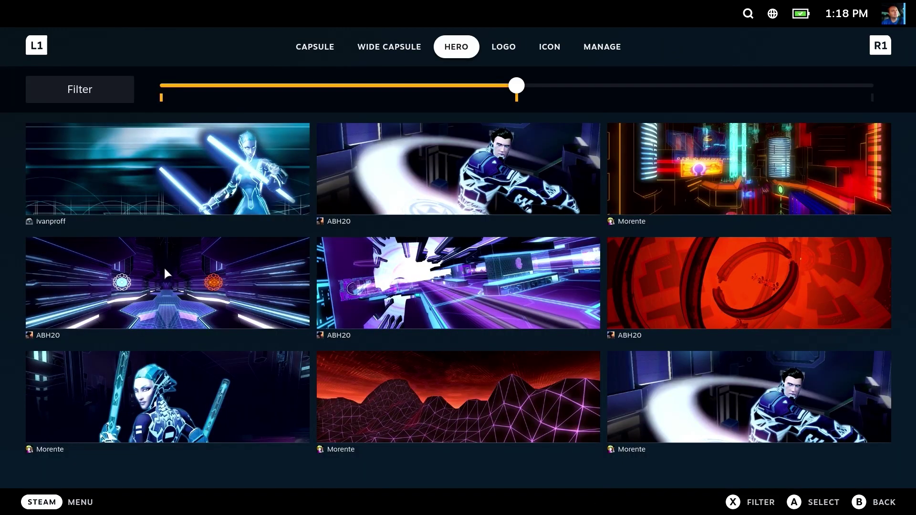
{"action": "left_click", "coordinate": [164, 265]}
{"action": "key", "text": "ctrl+Tab"}
{"action": "left_click", "coordinate": [133, 190]}
{"action": "key", "text": "ctrl+Tab"}
{"action": "left_click", "coordinate": [838, 505]}
{"action": "left_click", "coordinate": [874, 503]}
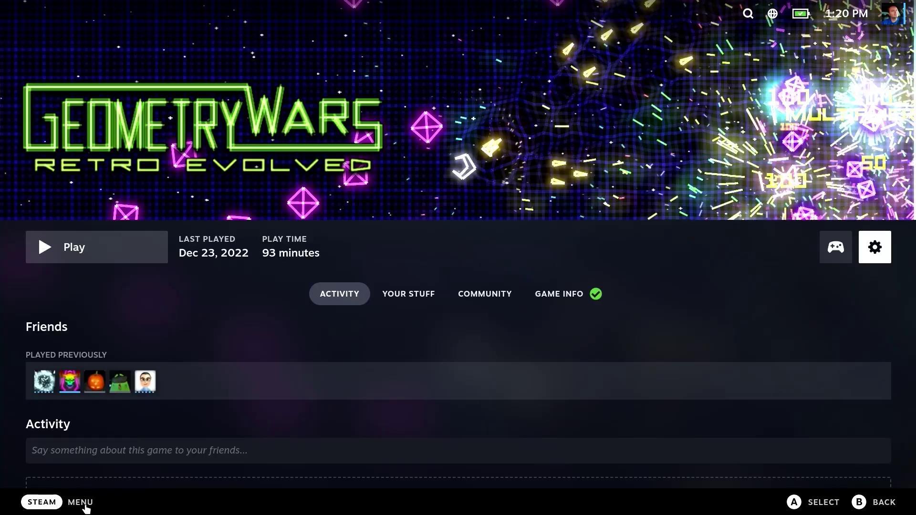
- Switch the Steam Deck to desktop mode and filter the Steam library to games installed locally
{"action": "left_click", "coordinate": [85, 504]}
{"action": "left_click", "coordinate": [59, 377]}
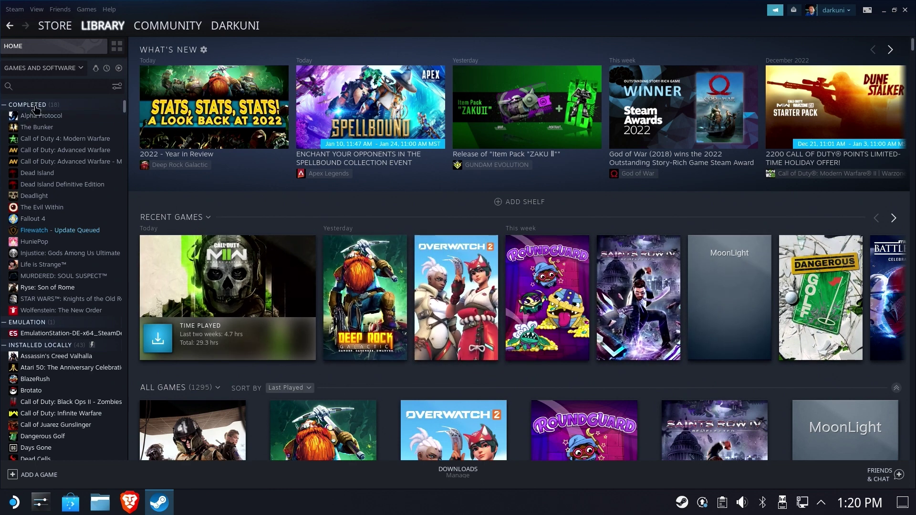
{"action": "left_click", "coordinate": [117, 86]}
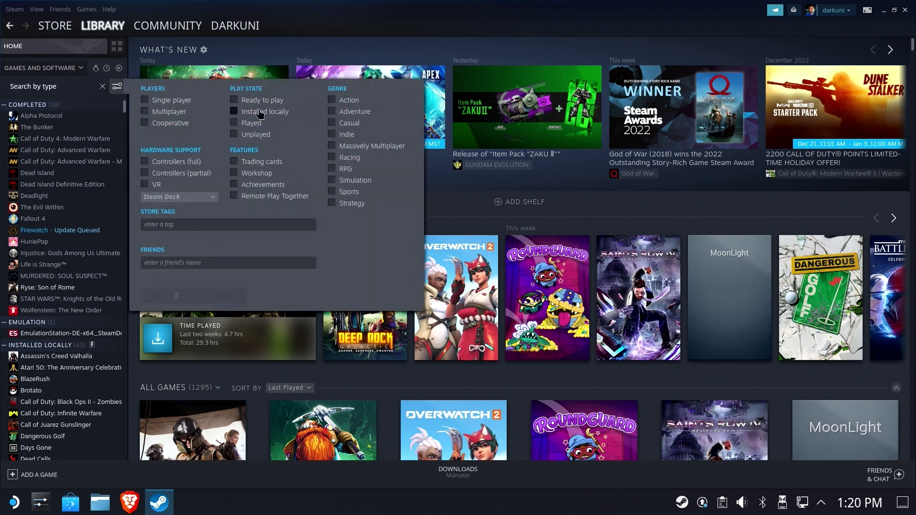
{"action": "left_click", "coordinate": [259, 114]}
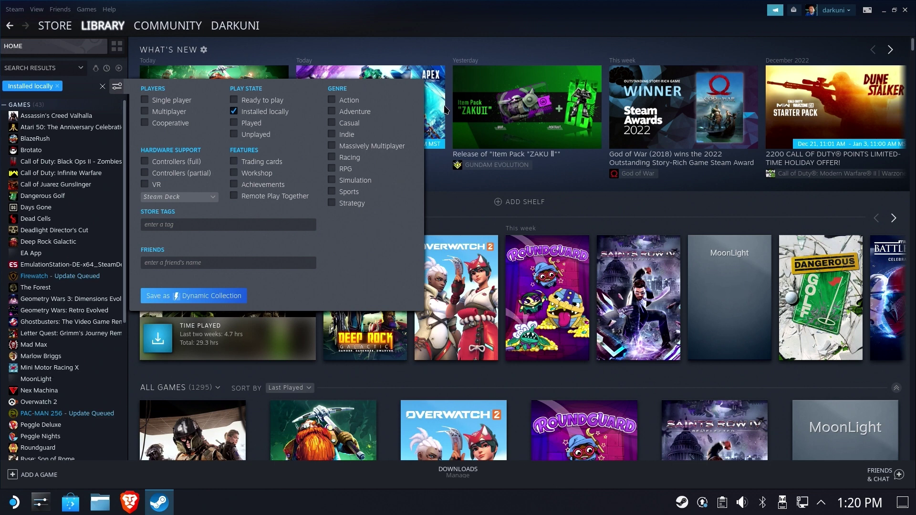
{"action": "left_click", "coordinate": [425, 59]}
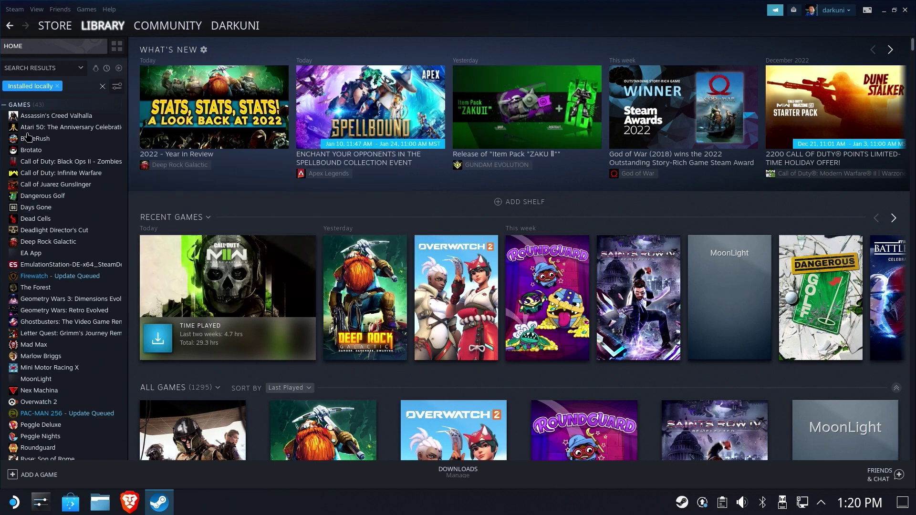
- Check the custom artwork on the library pages of Geometry Wars: Retro Evolved, PAC-MAN 256 and Ubisoft Connect
{"action": "left_click", "coordinate": [44, 313]}
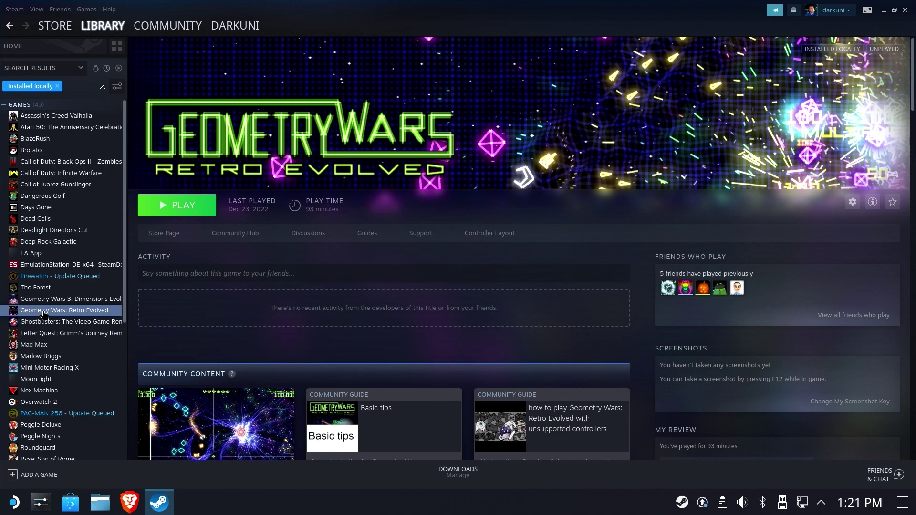
{"action": "left_click", "coordinate": [52, 413]}
{"action": "scroll", "coordinate": [84, 391], "scroll_direction": "down", "scroll_amount": 3}
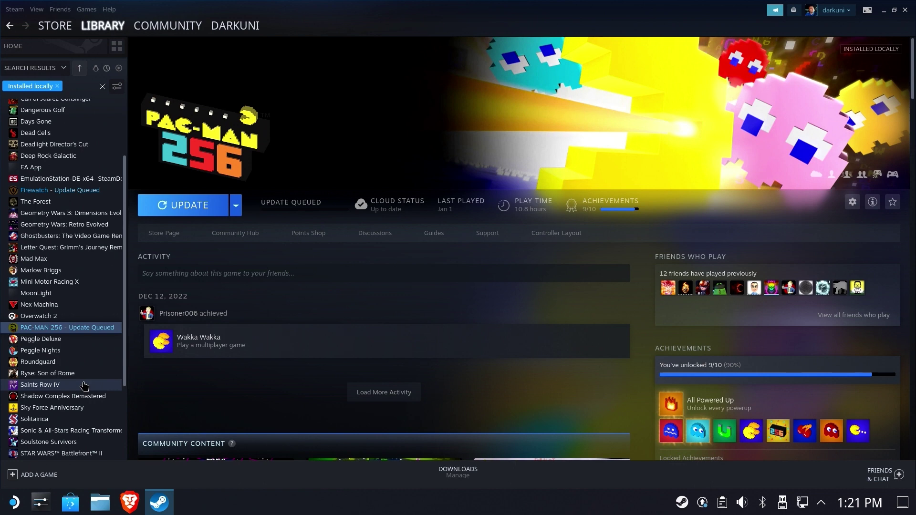
{"action": "scroll", "coordinate": [84, 385], "scroll_direction": "down", "scroll_amount": 4}
{"action": "left_click", "coordinate": [31, 376]}
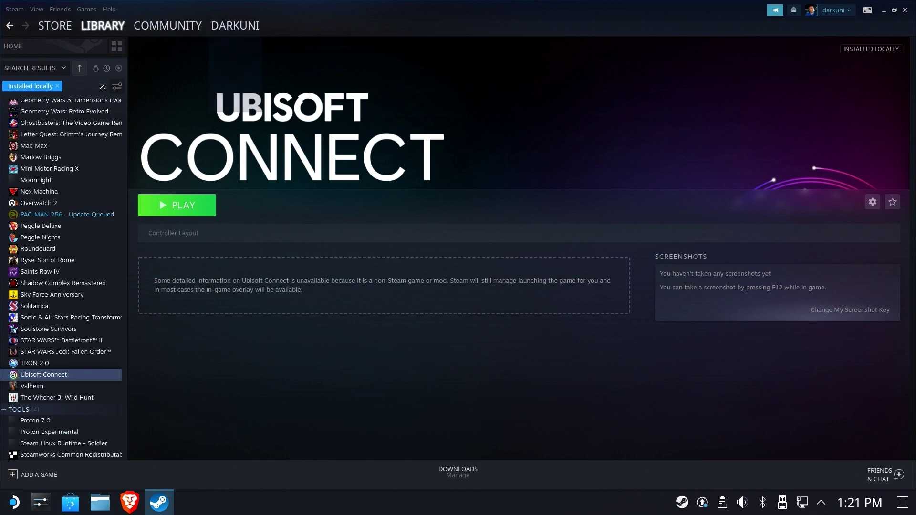
- Examine the MoonLight shortcut's management options and its shortcut and controller properties for artwork settings, and close the properties
{"action": "left_click", "coordinate": [13, 45]}
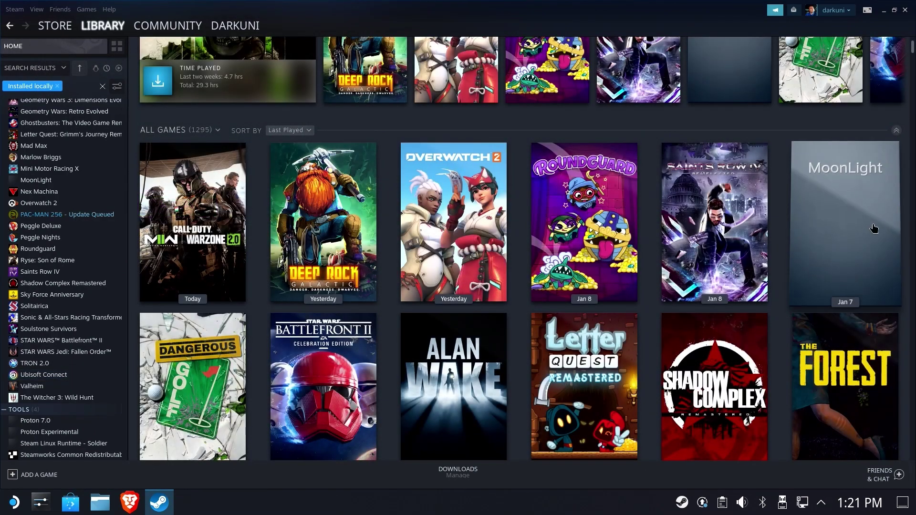
{"action": "left_click", "coordinate": [874, 229]}
{"action": "left_click", "coordinate": [873, 202]}
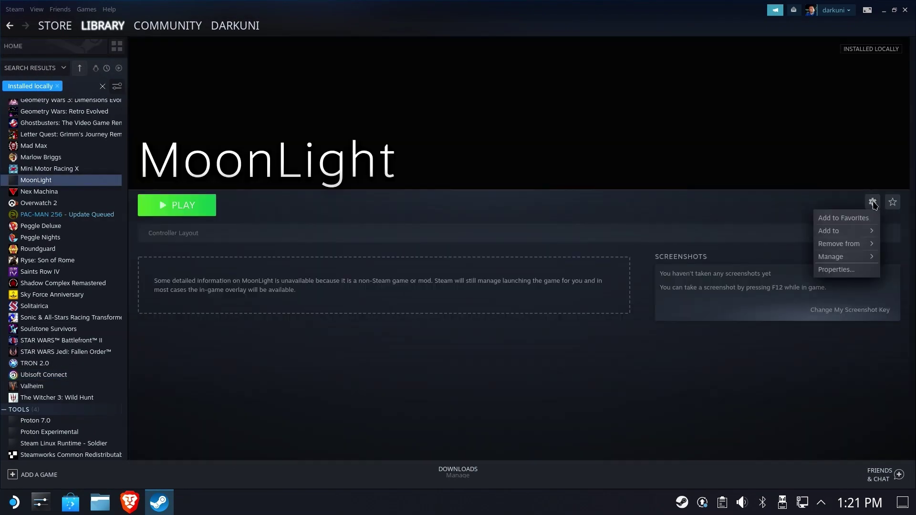
{"action": "mouse_move", "coordinate": [836, 256]}
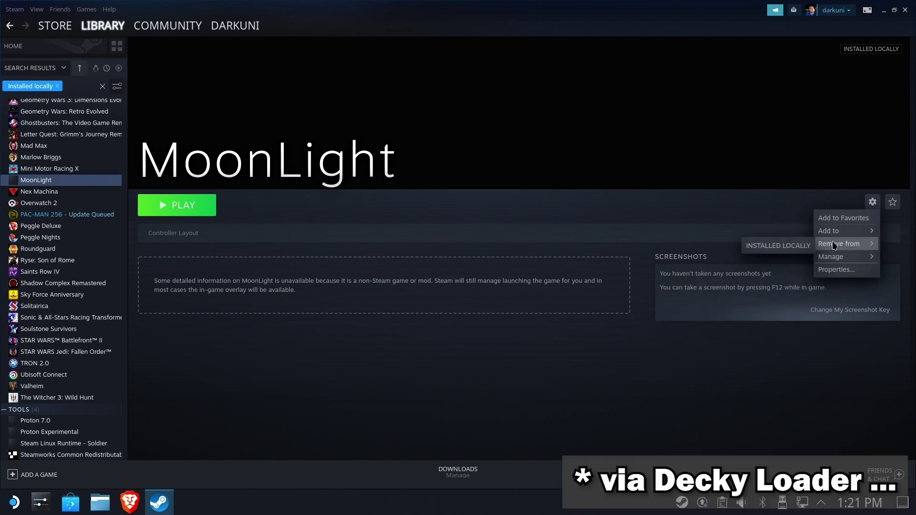
{"action": "mouse_move", "coordinate": [832, 234]}
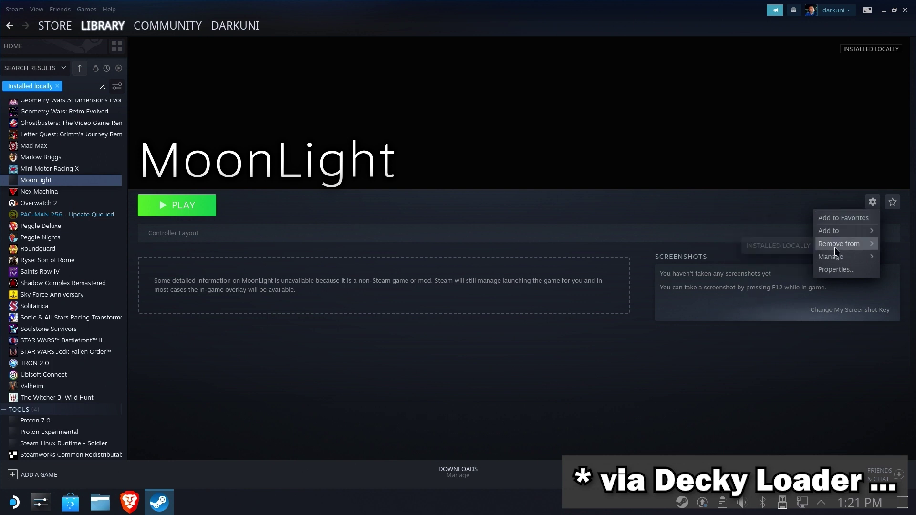
{"action": "left_click", "coordinate": [833, 268]}
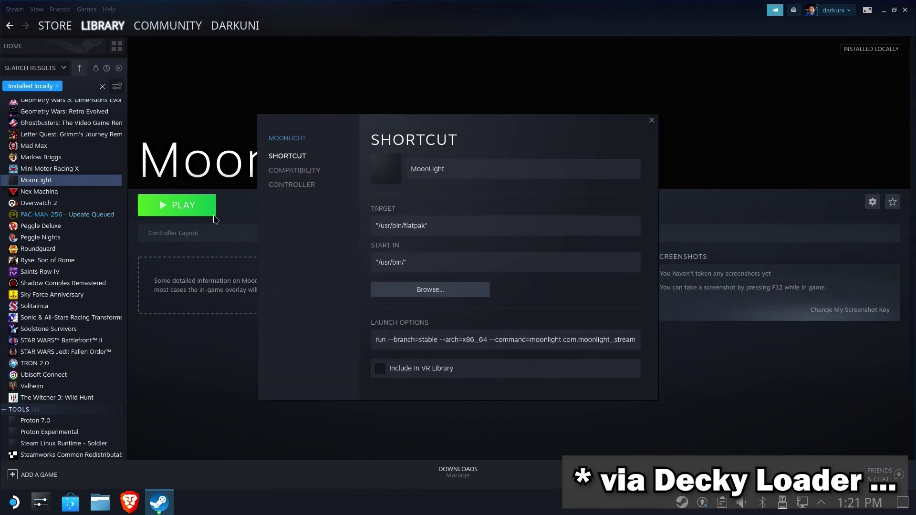
{"action": "left_click", "coordinate": [284, 186]}
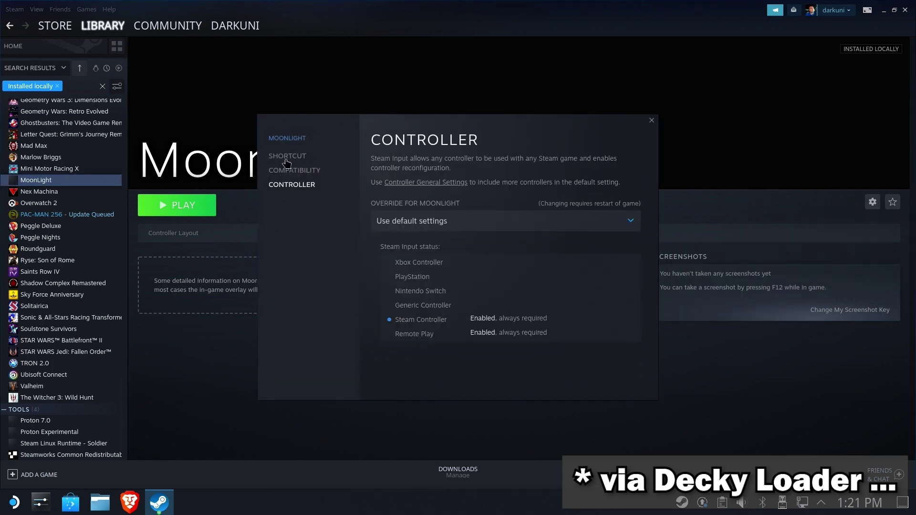
{"action": "left_click", "coordinate": [287, 158]}
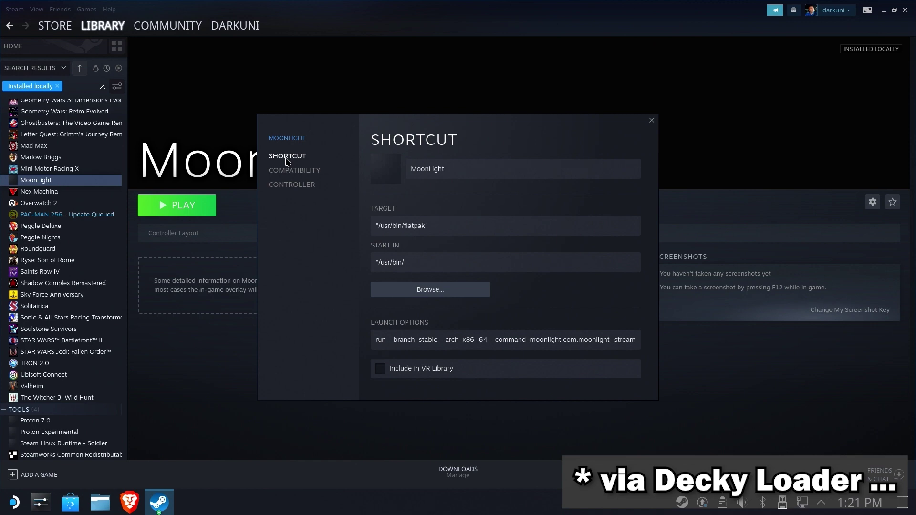
{"action": "left_click", "coordinate": [652, 122]}
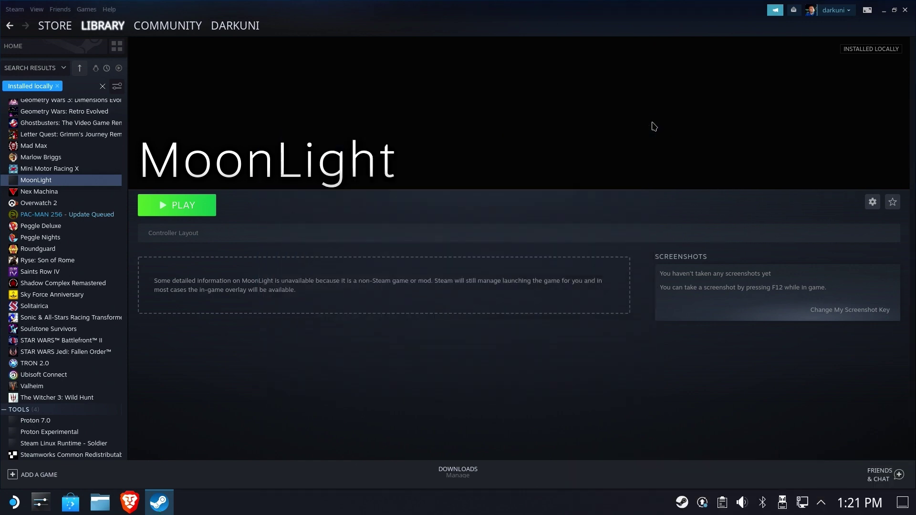
- Close Steam, start Install Decky with the sudo password, select uninstall decky loader, and cancel the installer
{"action": "left_click", "coordinate": [905, 9]}
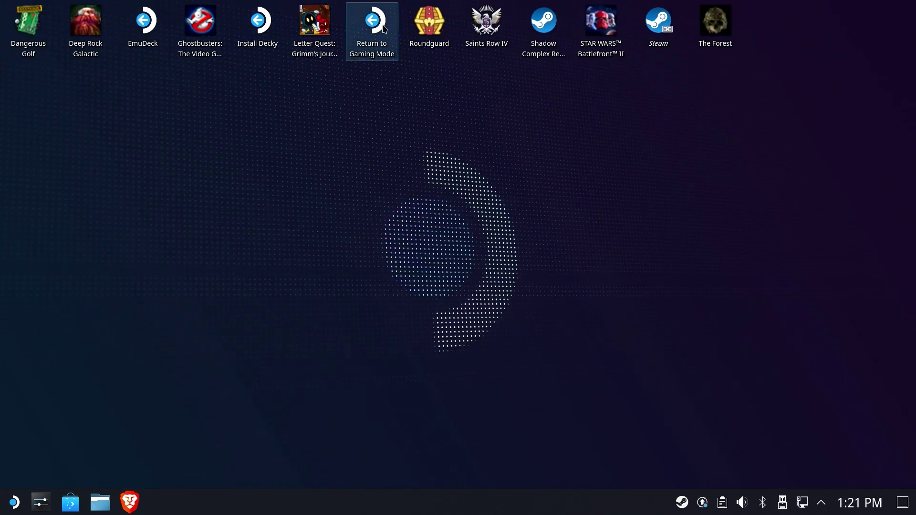
{"action": "left_click", "coordinate": [258, 31]}
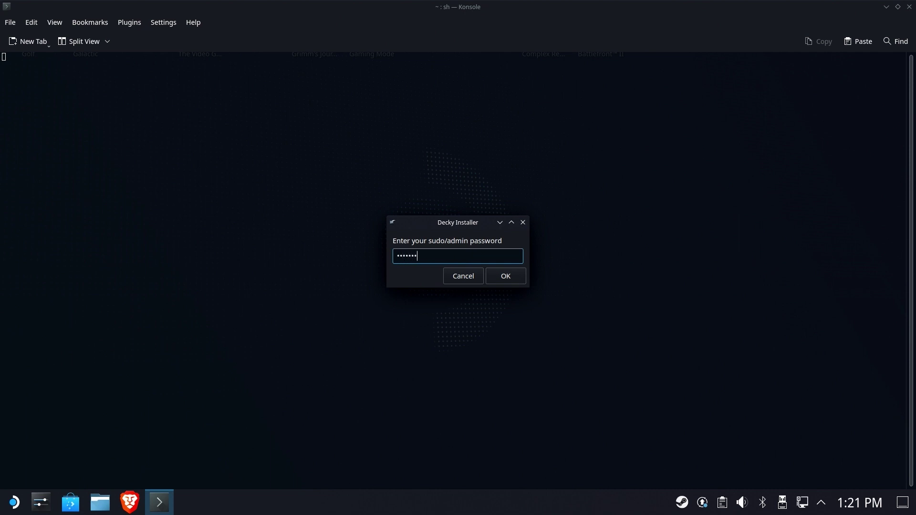
{"action": "key", "text": "Return"}
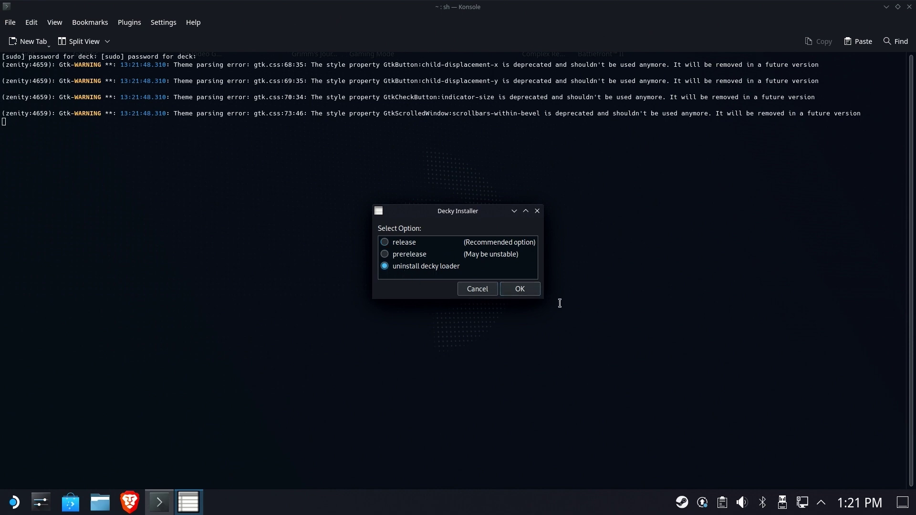
{"action": "left_click", "coordinate": [461, 292]}
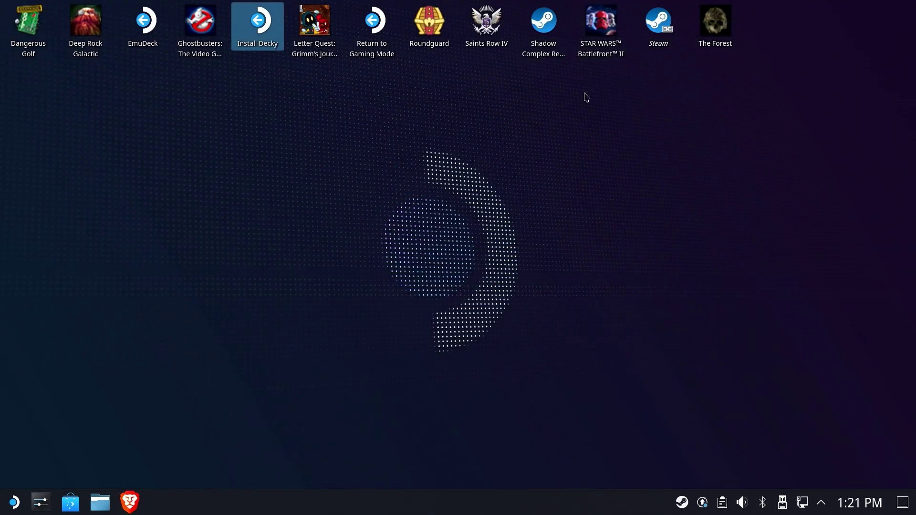
- Return the Steam Deck to Gaming Mode
{"action": "left_click", "coordinate": [381, 11]}
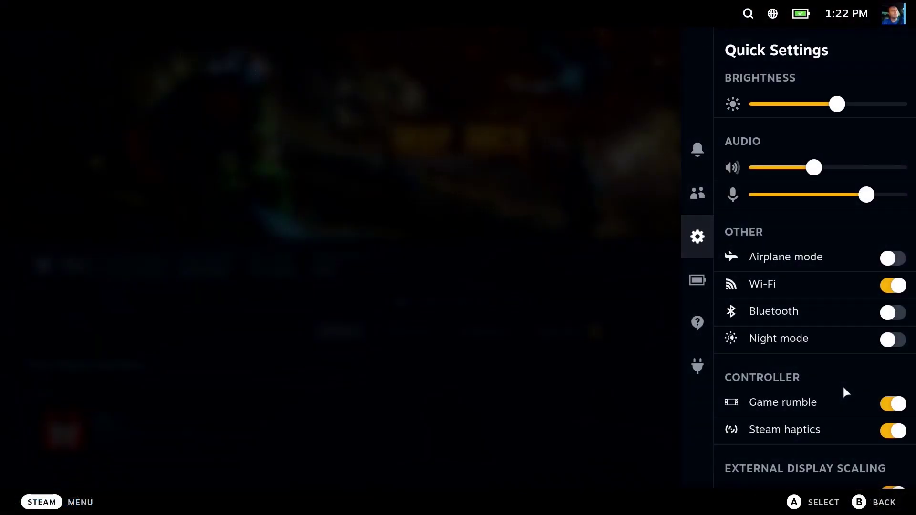
- Open Decky's settings, view the general page and installed plugins, and examine the SteamGridDB plugin's Reload and Uninstall actions
{"action": "key", "text": "Down"}
{"action": "key", "text": "Down"}
{"action": "key", "text": "Down"}
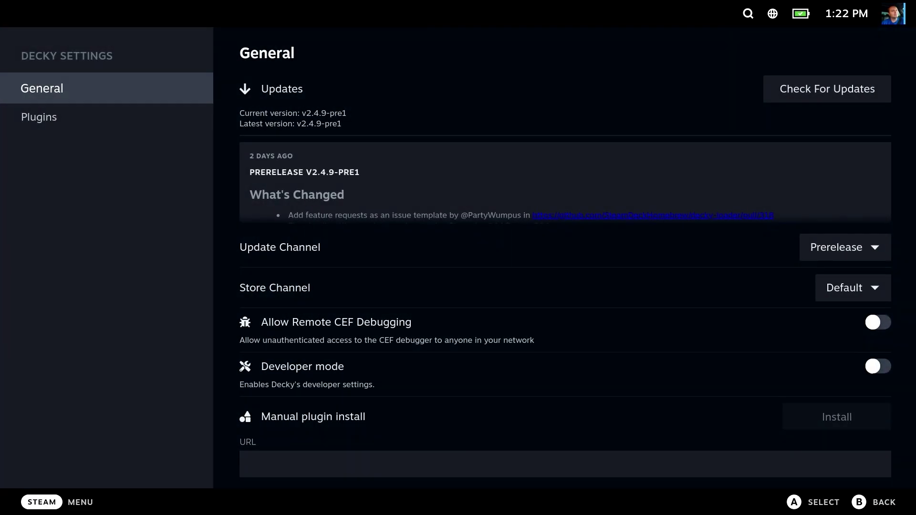
{"action": "key", "text": "Right"}
{"action": "key", "text": "Left"}
{"action": "key", "text": "Down"}
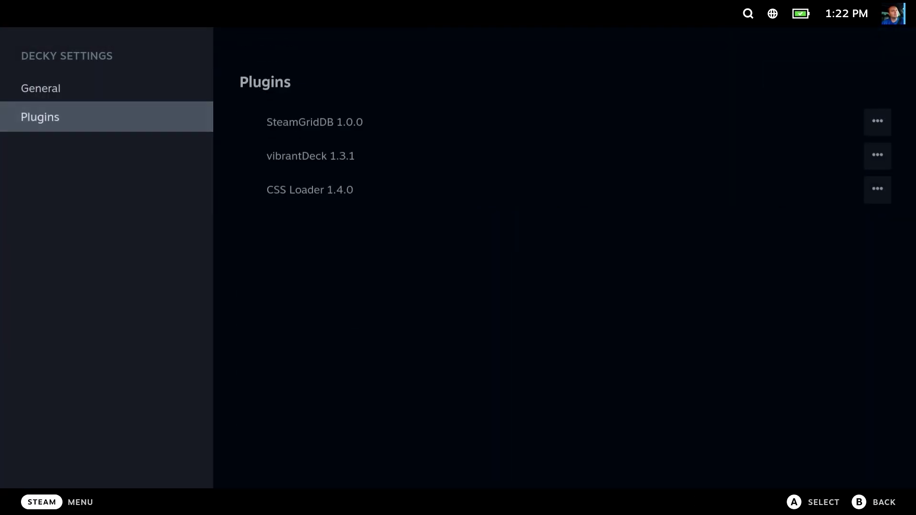
{"action": "key", "text": "Right"}
{"action": "key", "text": "Return"}
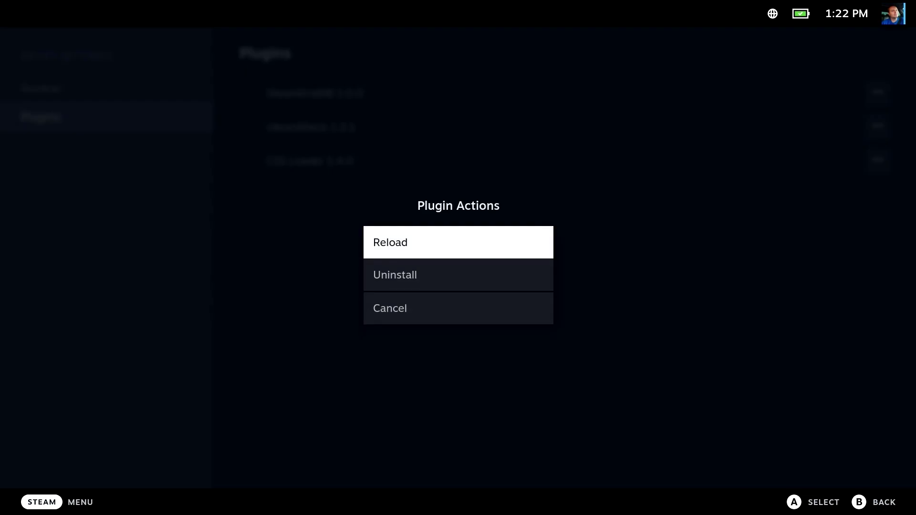
{"action": "key", "text": "Down"}
{"action": "key", "text": "Down"}
{"action": "key", "text": "Down"}
{"action": "key", "text": "Down"}
{"action": "key", "text": "Escape"}
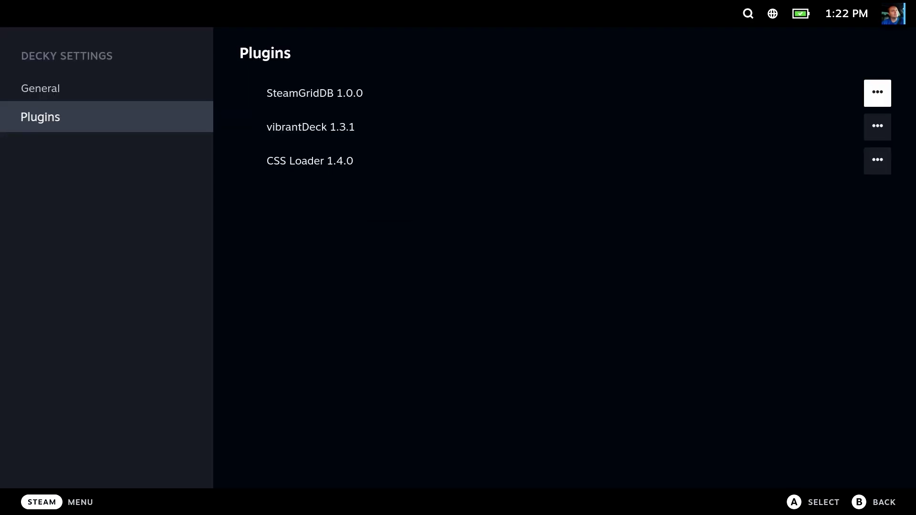
- Examine the plugin actions available for vibrantDeck and close them without applying any
{"action": "key", "text": "Down"}
{"action": "key", "text": "Return"}
{"action": "key", "text": "Down"}
{"action": "key", "text": "Down"}
{"action": "key", "text": "Up"}
{"action": "key", "text": "Up"}
{"action": "key", "text": "Escape"}
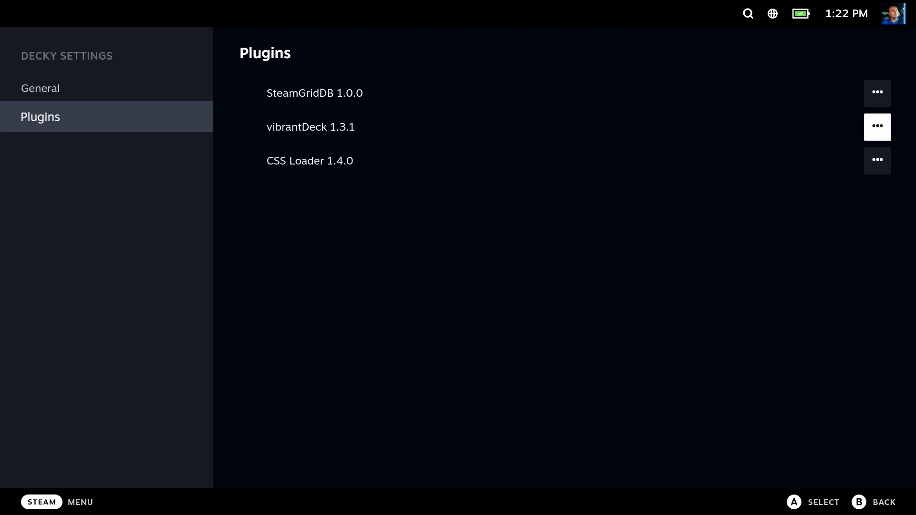
- Return to Decky's general settings, view the plugin store, and leave it without installing anything
{"action": "key", "text": "Left"}
{"action": "key", "text": "Up"}
{"action": "key", "text": "Right"}
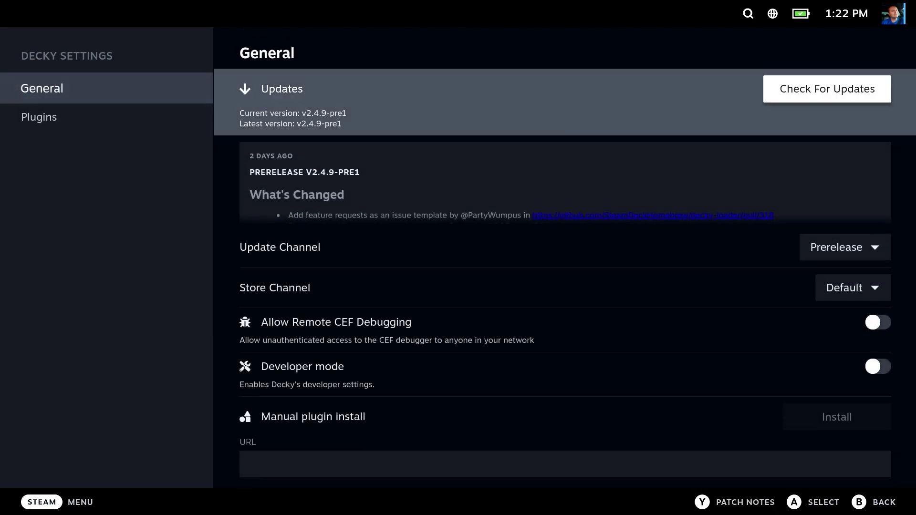
{"action": "key", "text": "Escape"}
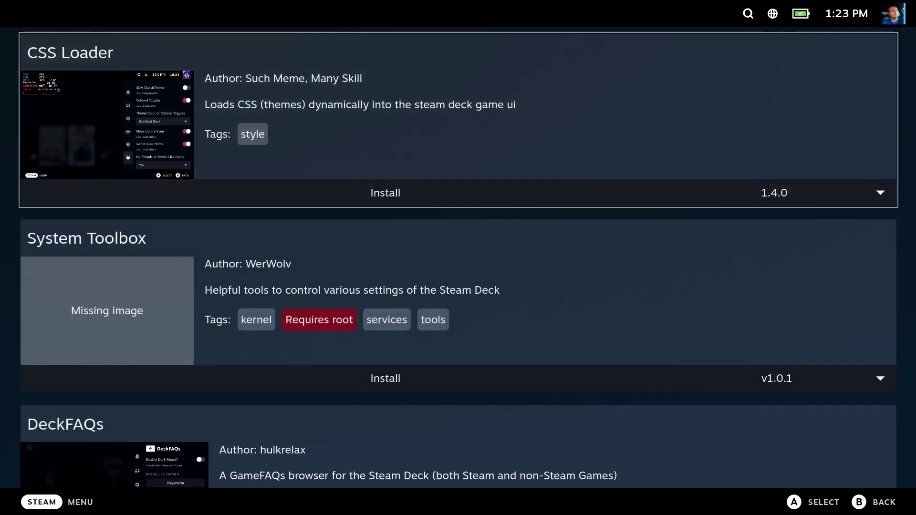
{"action": "left_click", "coordinate": [385, 192]}
{"action": "key", "text": "Escape"}
{"action": "key", "text": "Escape"}
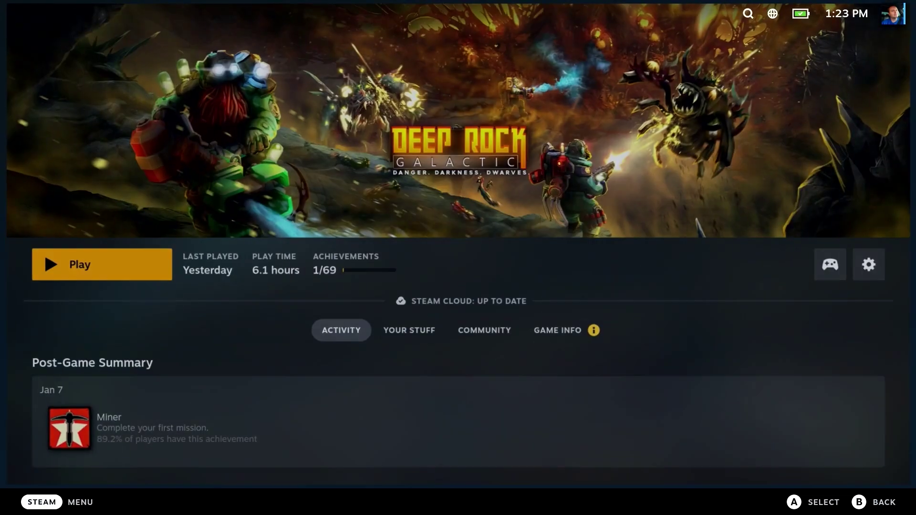
- Reopen the installed plugins list in Decky's settings, highlight Uninstall in a plugin's actions, and dismiss them
{"action": "key", "text": "Left"}
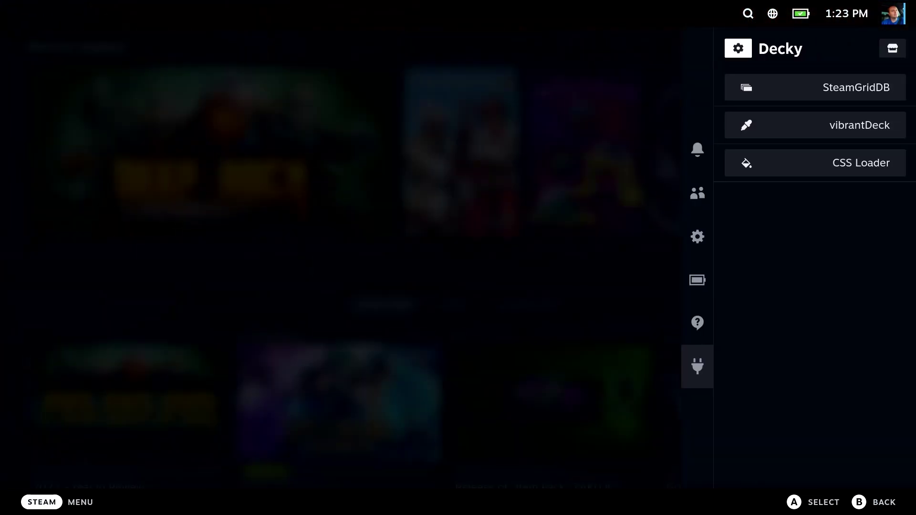
{"action": "key", "text": "Return"}
{"action": "key", "text": "Down"}
{"action": "key", "text": "Right"}
{"action": "key", "text": "Down"}
{"action": "key", "text": "Return"}
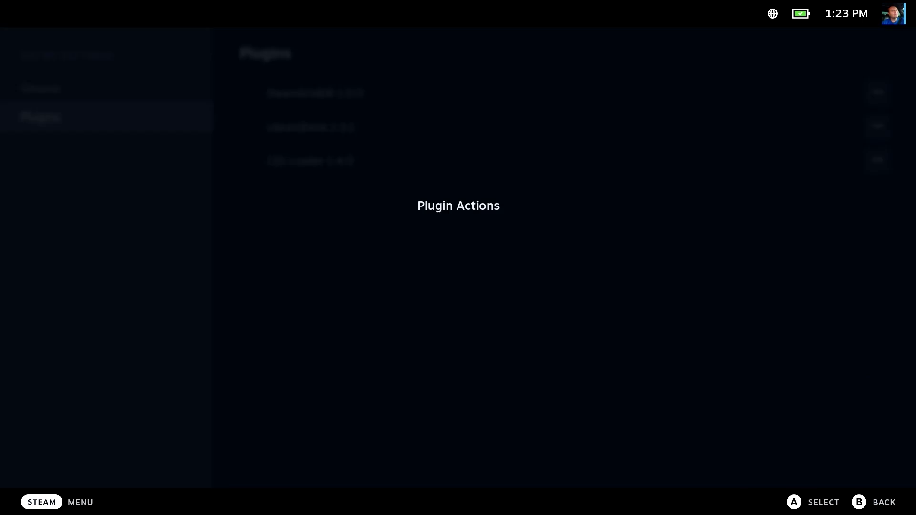
{"action": "key", "text": "Down"}
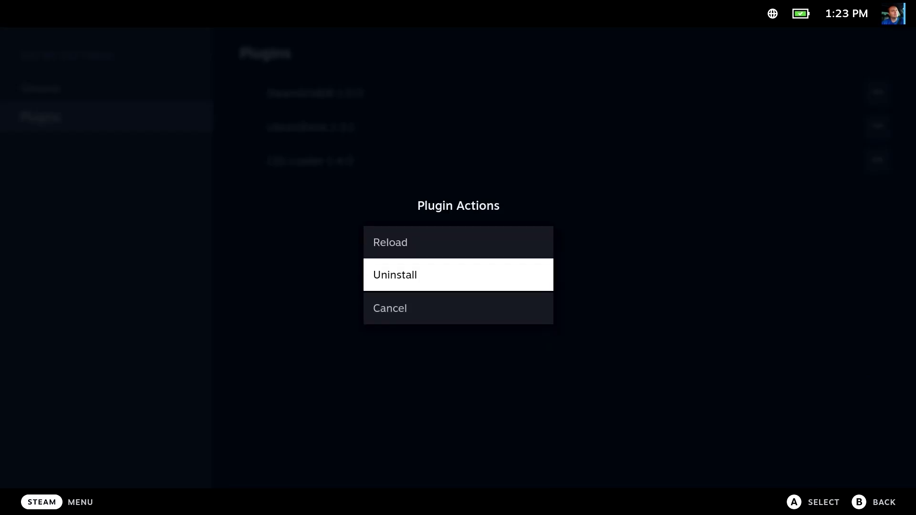
{"action": "key", "text": "Escape"}
- Compare the plugin actions of SteamGridDB and vibrantDeck, closing each set without applying anything
{"action": "key", "text": "Down"}
{"action": "key", "text": "Up"}
{"action": "key", "text": "Return"}
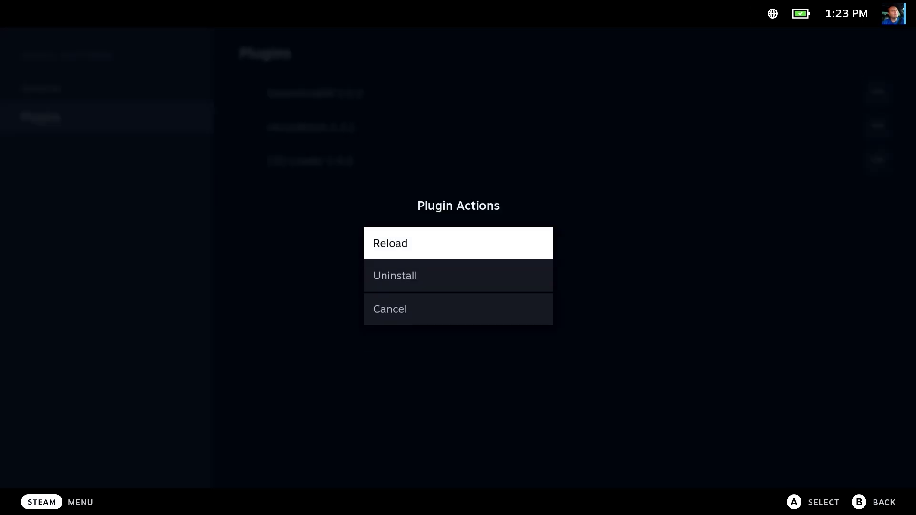
{"action": "key", "text": "Down"}
{"action": "key", "text": "Up"}
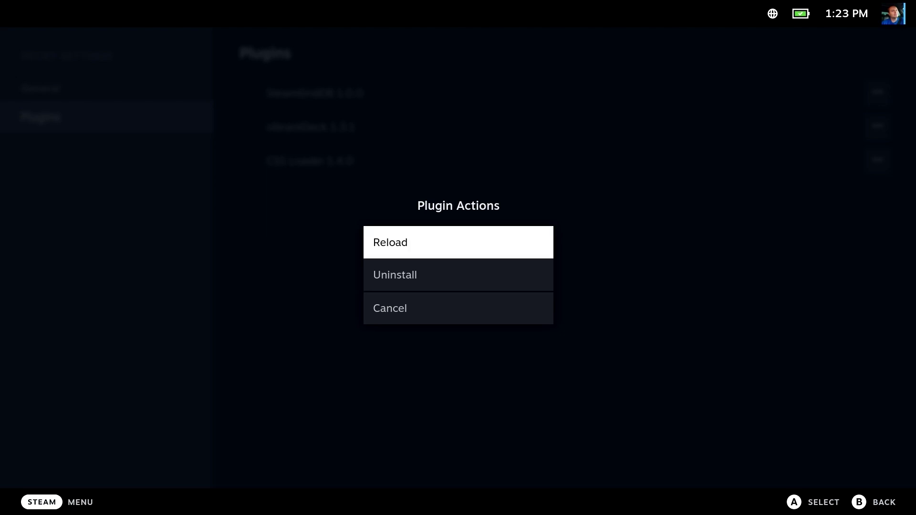
{"action": "key", "text": "Escape"}
{"action": "key", "text": "Down"}
{"action": "key", "text": "Return"}
{"action": "key", "text": "Down"}
{"action": "key", "text": "Escape"}
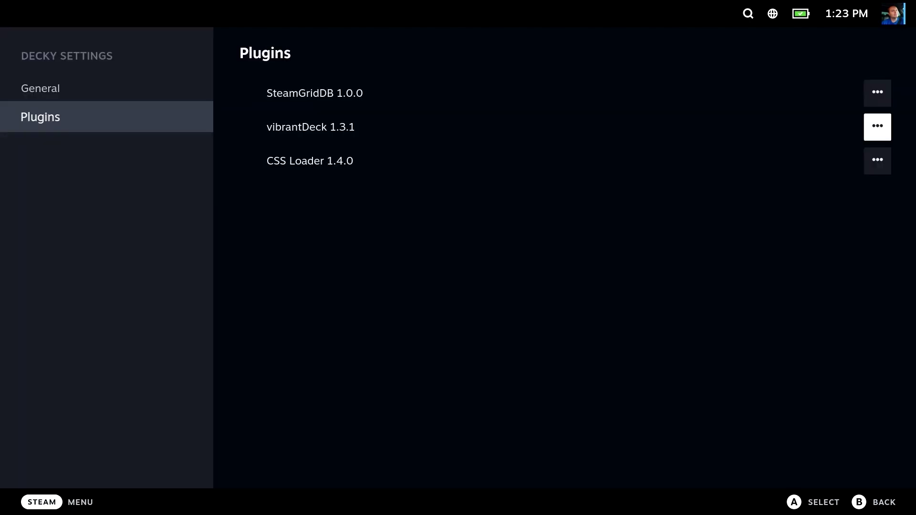
- Examine the CSS Loader plugin's actions, return to the home screen, and reopen Decky's plugin overview
{"action": "key", "text": "Down"}
{"action": "key", "text": "Return"}
{"action": "key", "text": "Down"}
{"action": "key", "text": "Return"}
{"action": "key", "text": "Return"}
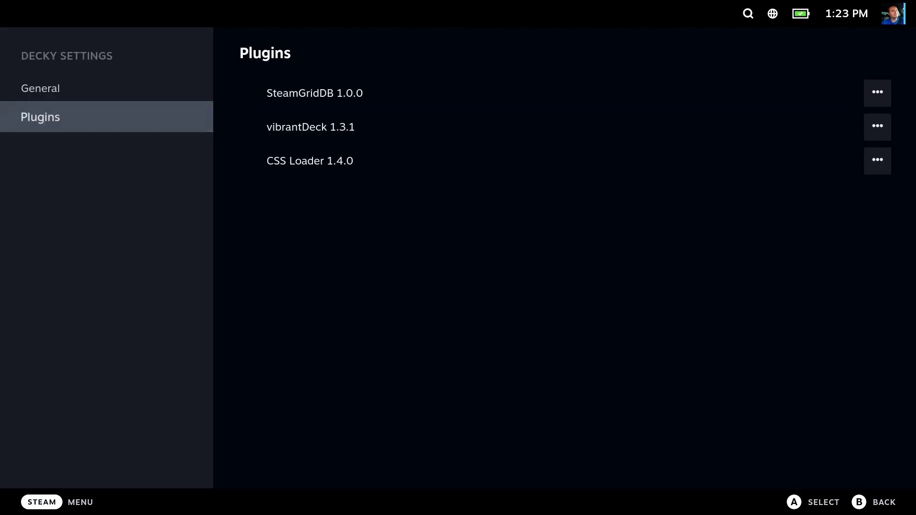
{"action": "key", "text": "Escape"}
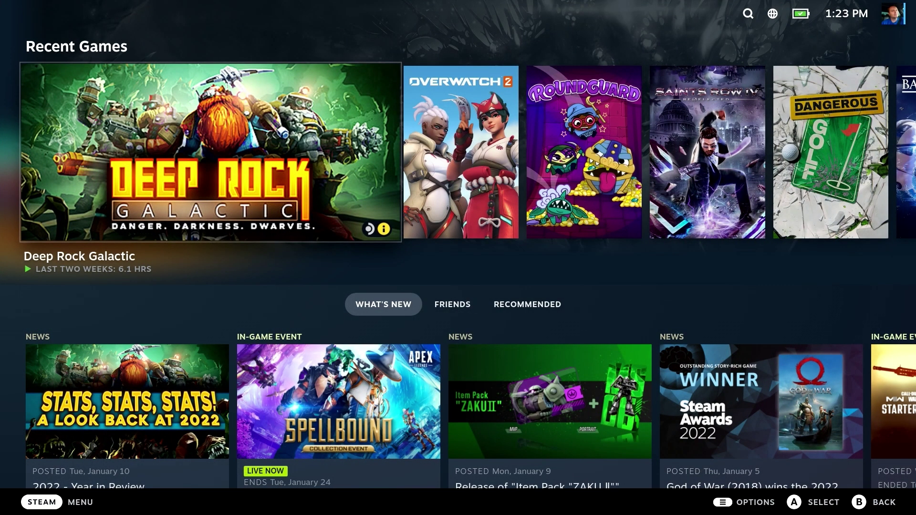
{"action": "key", "text": "ctrl+2"}
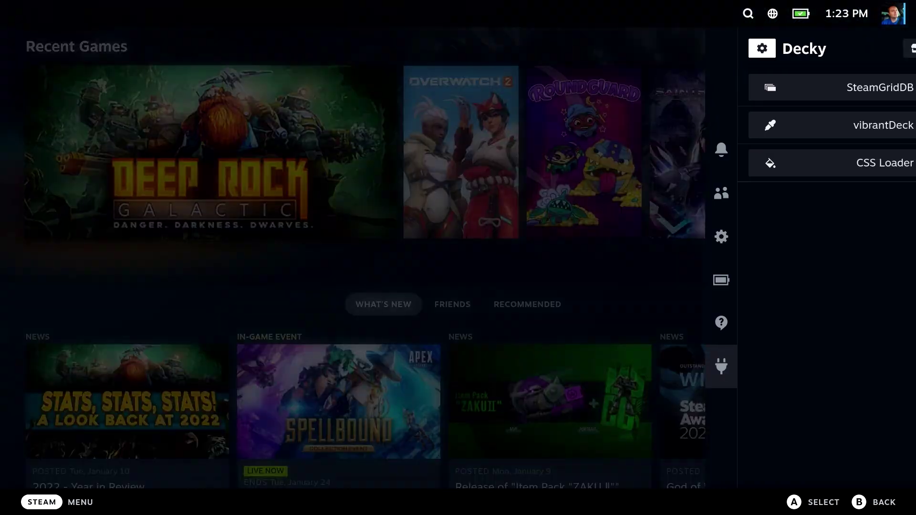